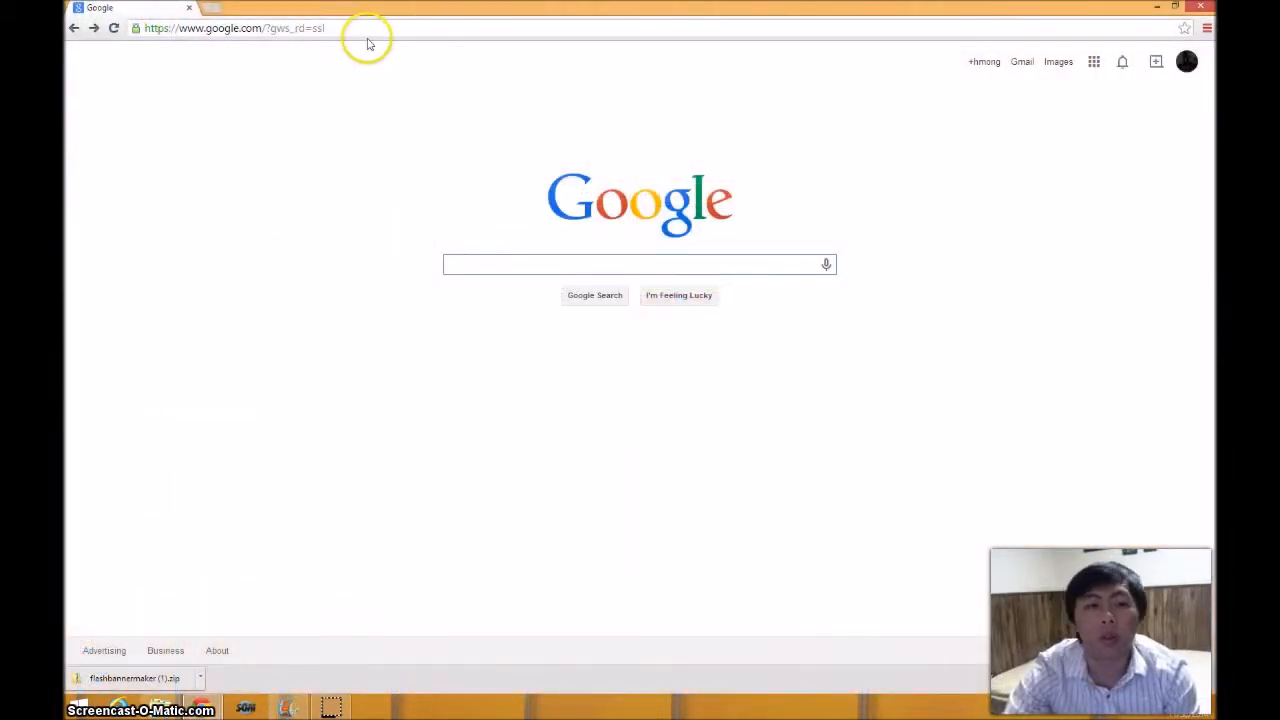
Search Google for "aleosoft flash banner maker".
{"action": "left_click", "coordinate": [367, 28]}
{"action": "left_click", "coordinate": [478, 258]}
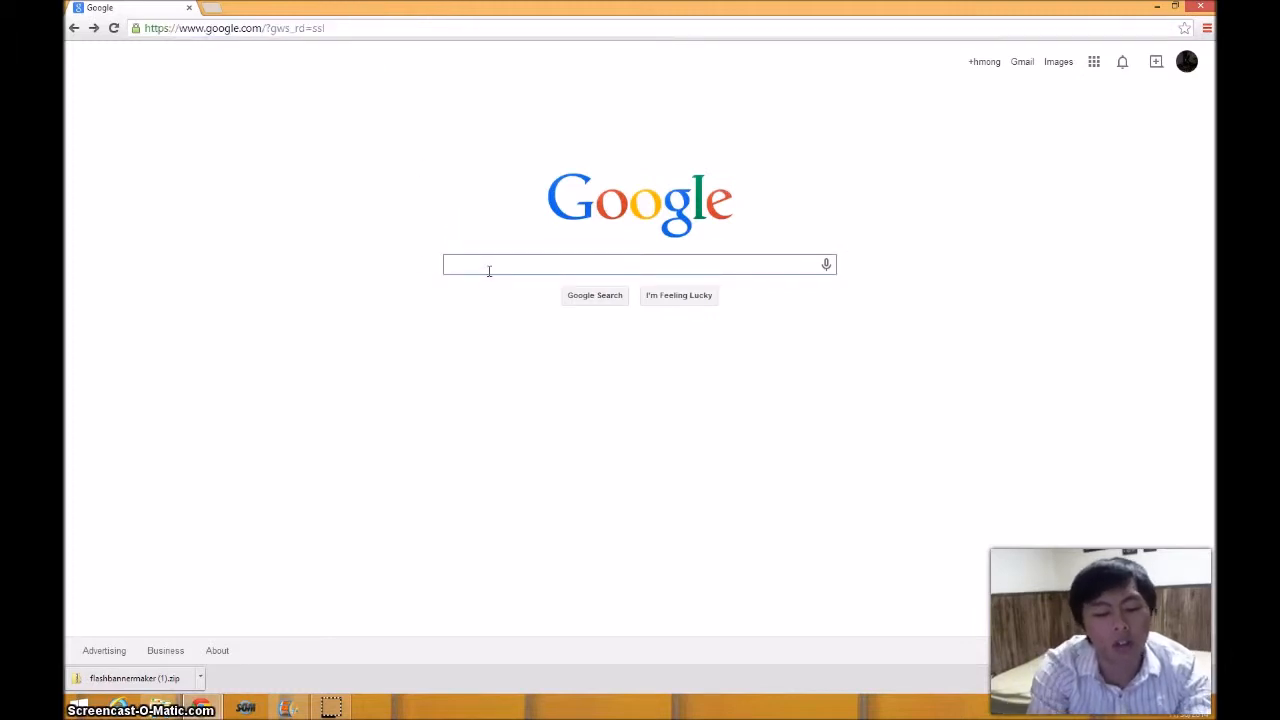
{"action": "type", "text": "aleo"}
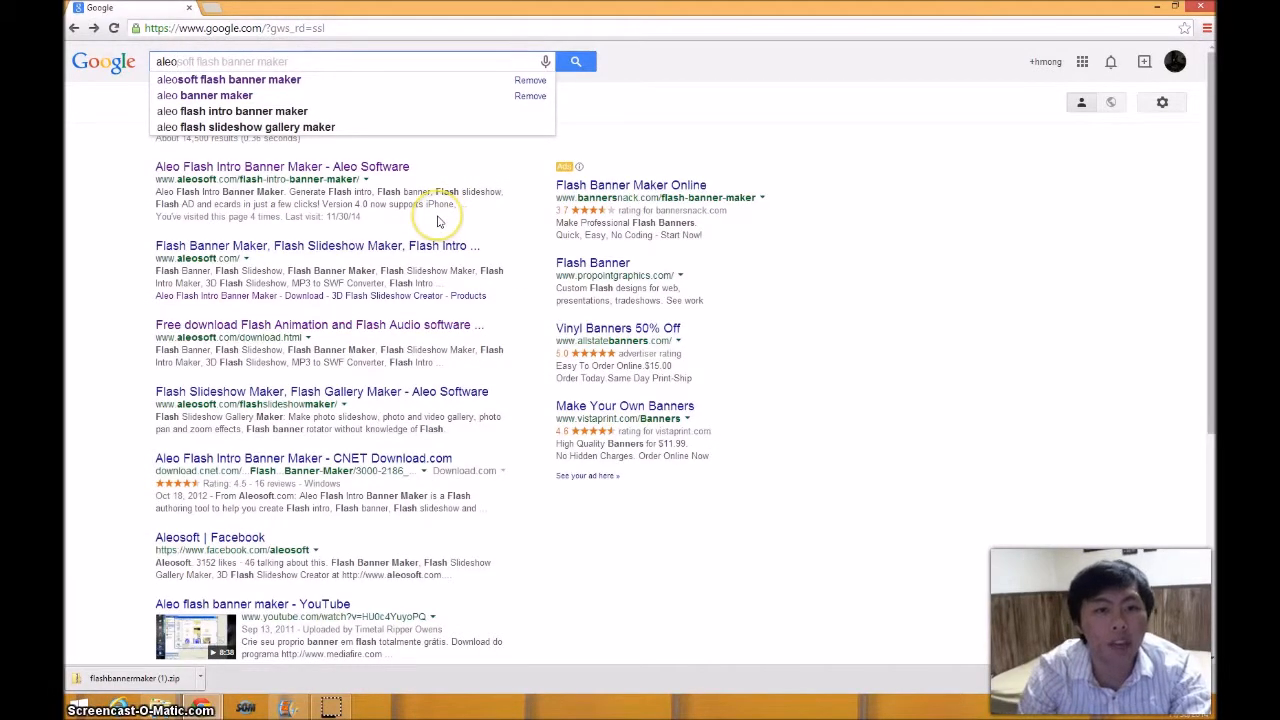
{"action": "key", "text": "Down"}
{"action": "key", "text": "Return"}
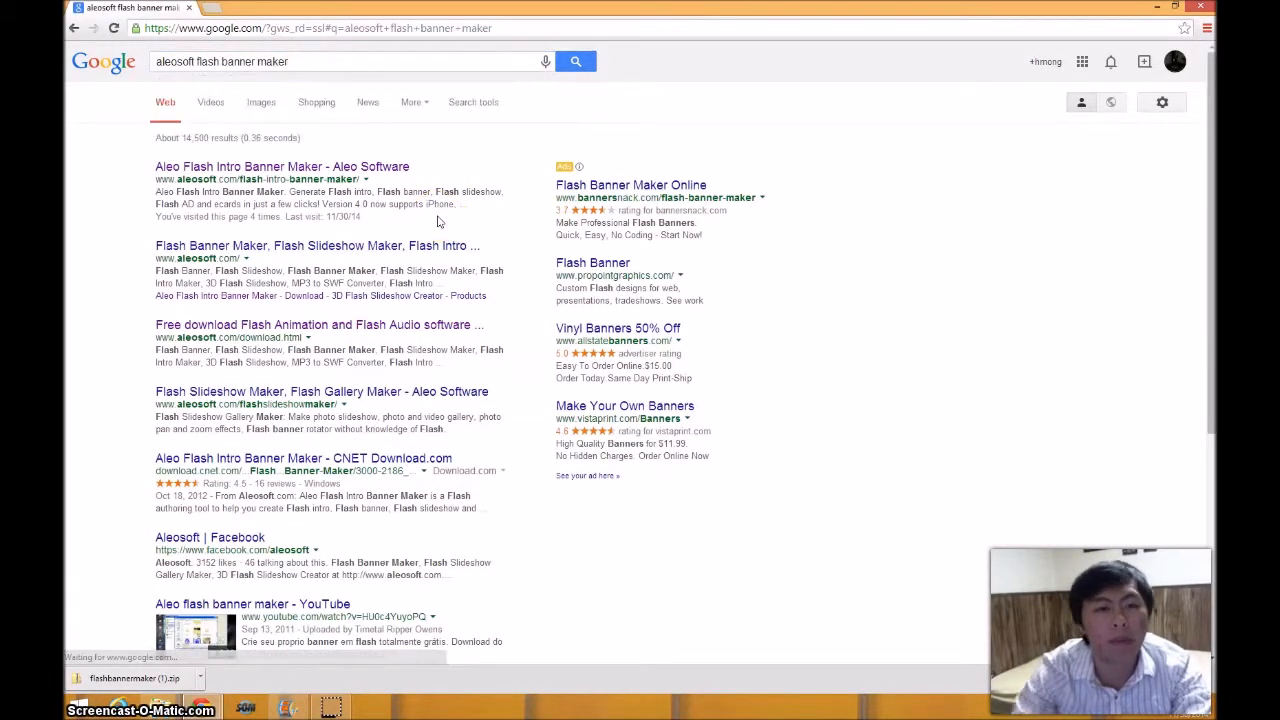
Open the Aleo Flash Intro Banner Maker site from the results and choose Flash Intro Banner Maker on its download page.
{"action": "left_click", "coordinate": [357, 168]}
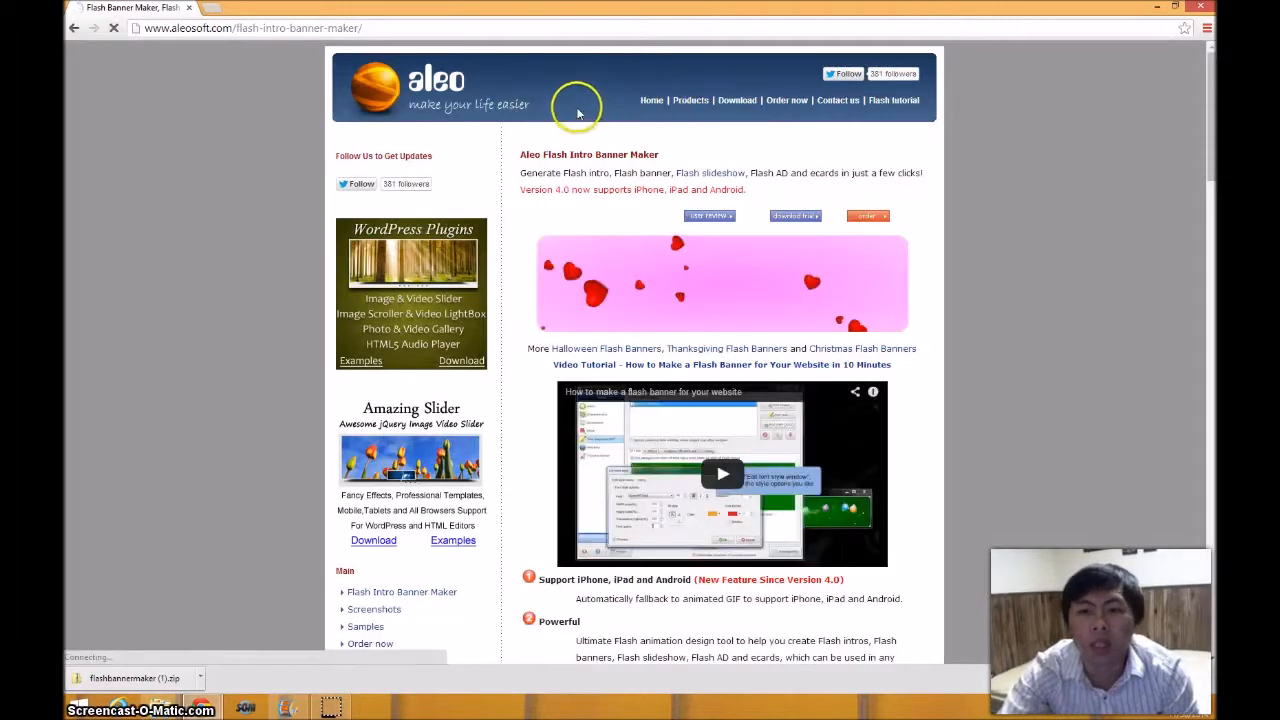
{"action": "left_click", "coordinate": [737, 102]}
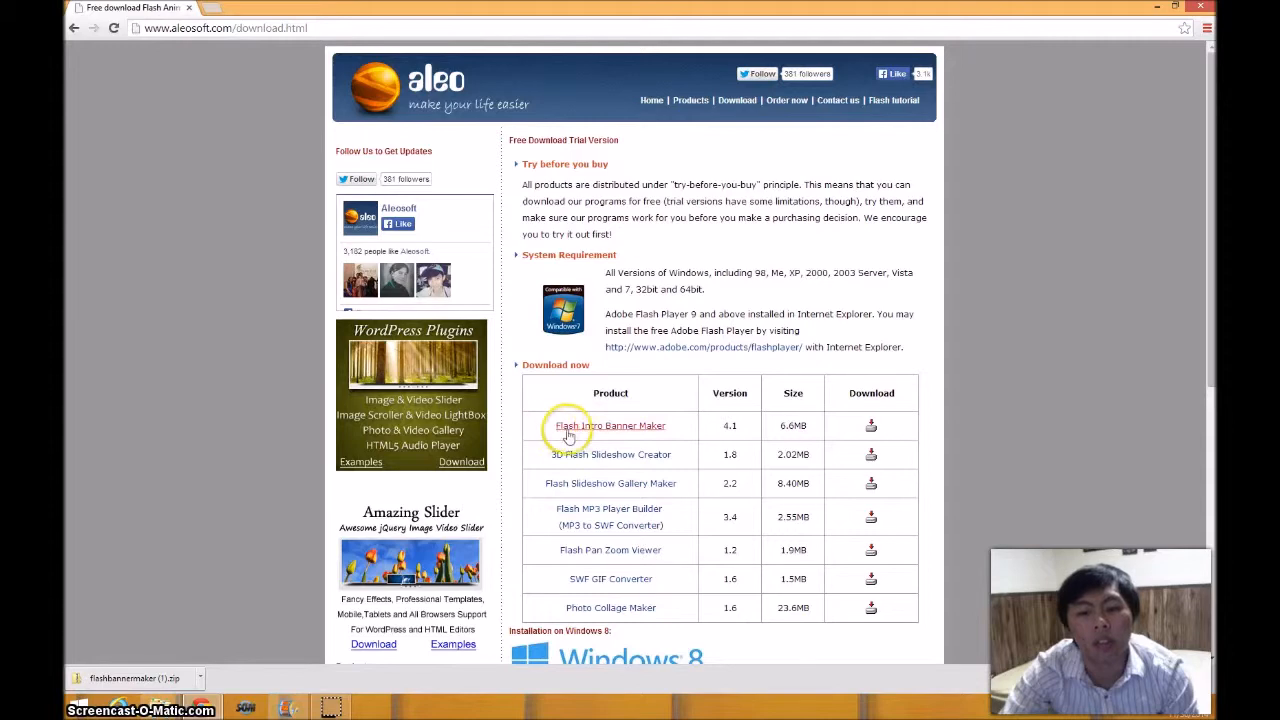
{"action": "left_click", "coordinate": [645, 428]}
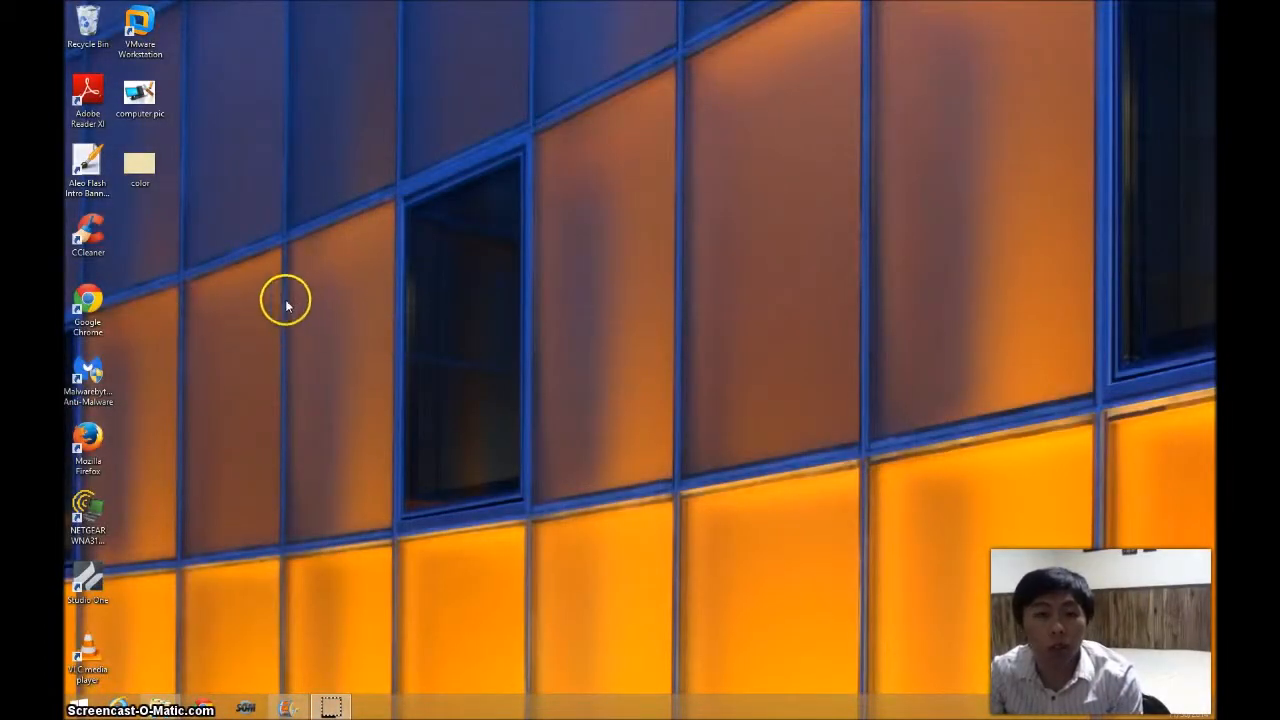
Launch Aleo Flash Intro Banner Maker in evaluation mode and arrange its main window beside the preview window.
{"action": "double_click", "coordinate": [88, 172]}
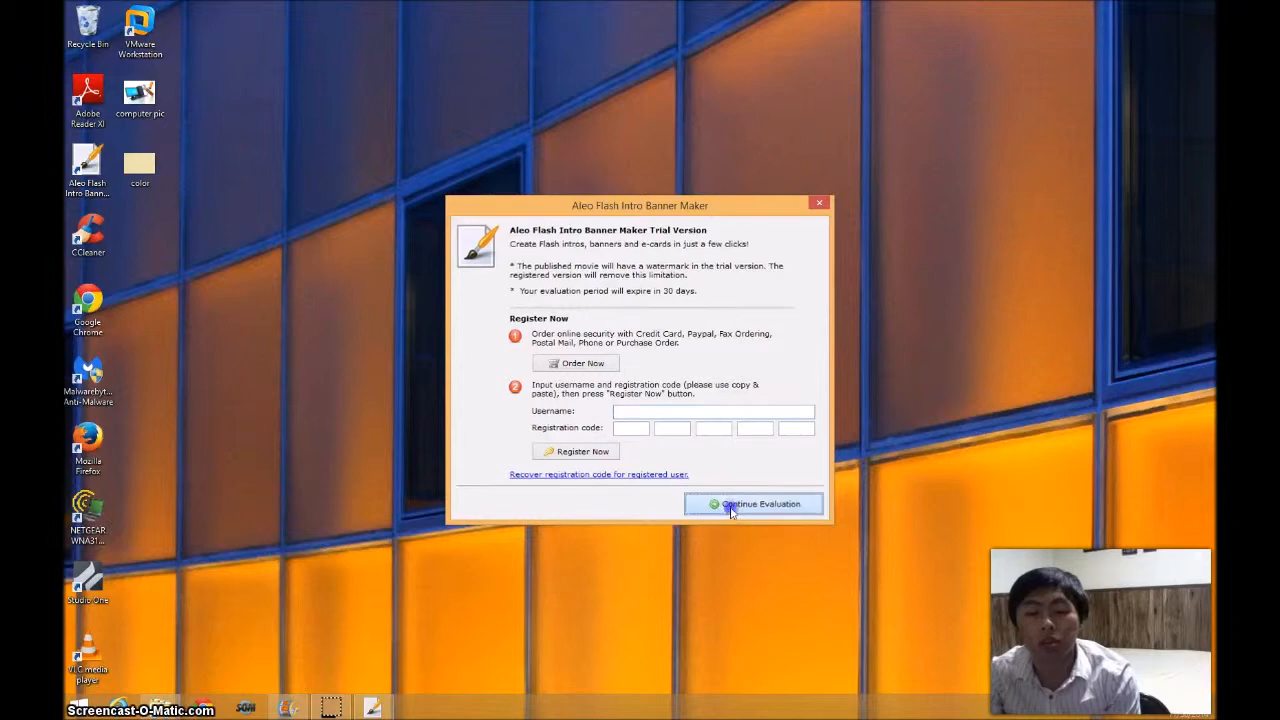
{"action": "left_click", "coordinate": [731, 510]}
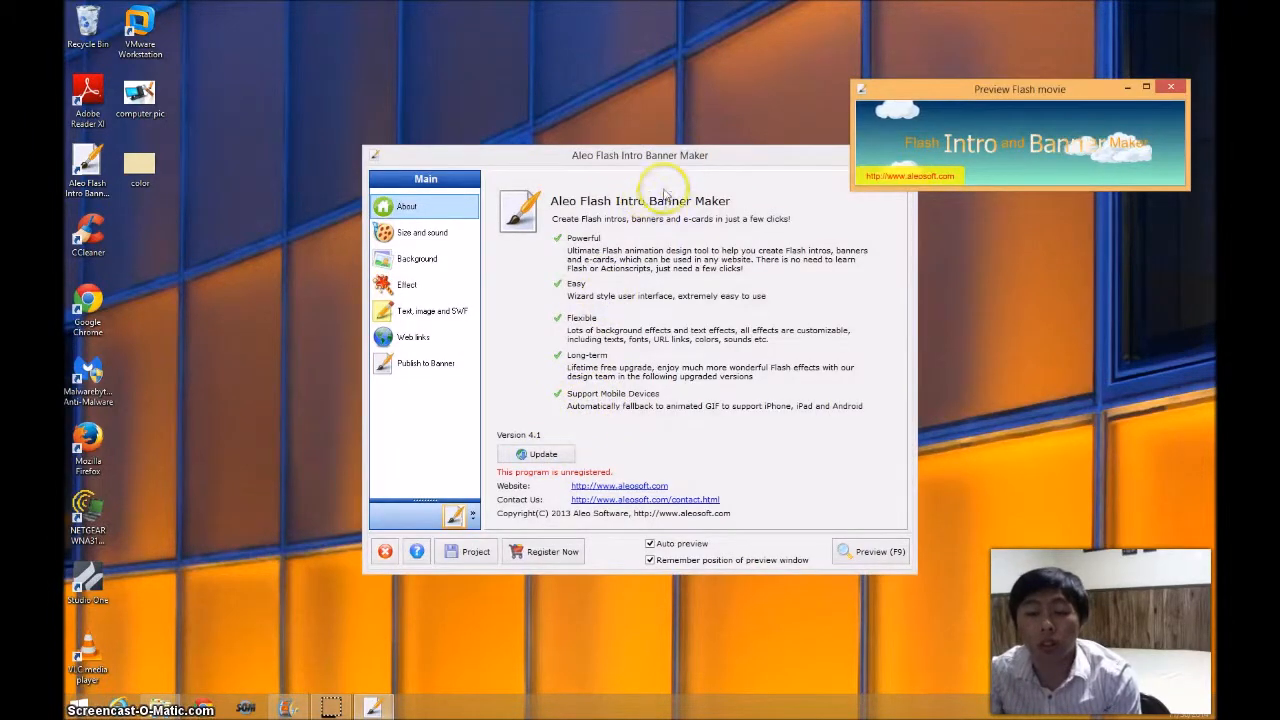
{"action": "left_click_drag", "start_coordinate": [694, 159], "coordinate": [619, 95]}
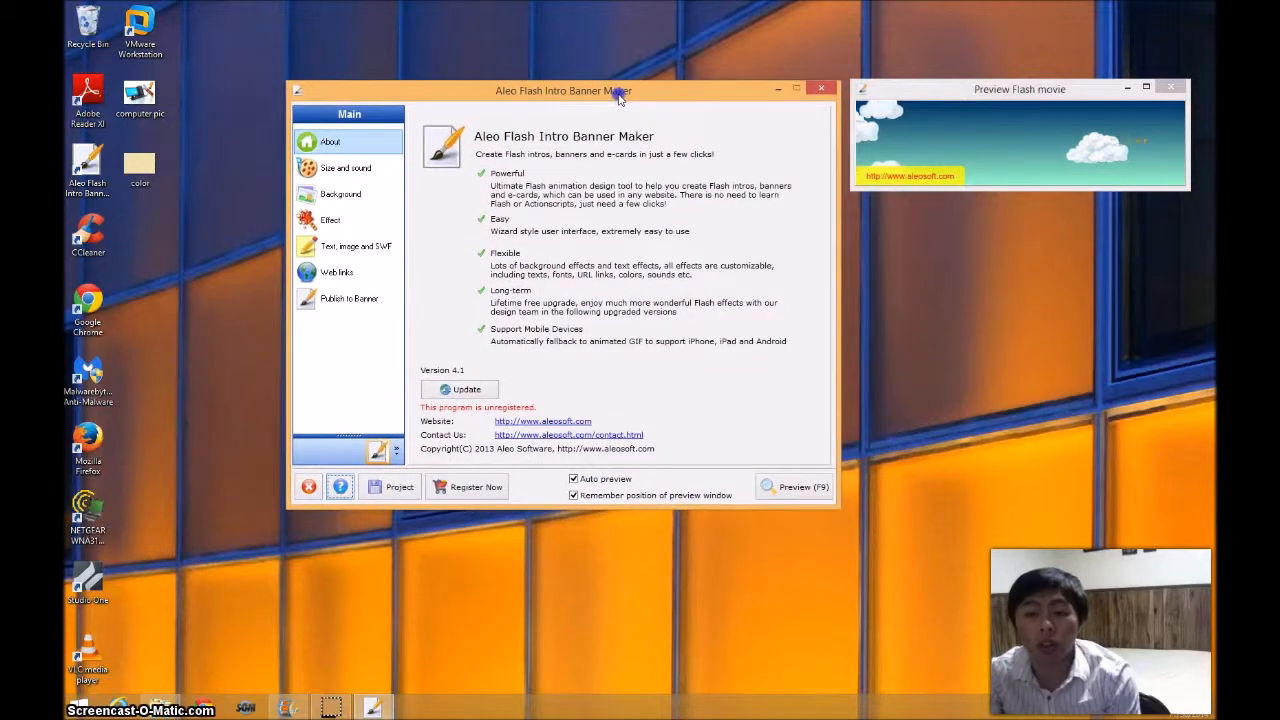
{"action": "left_click", "coordinate": [849, 68]}
{"action": "left_click_drag", "start_coordinate": [940, 92], "coordinate": [945, 90]}
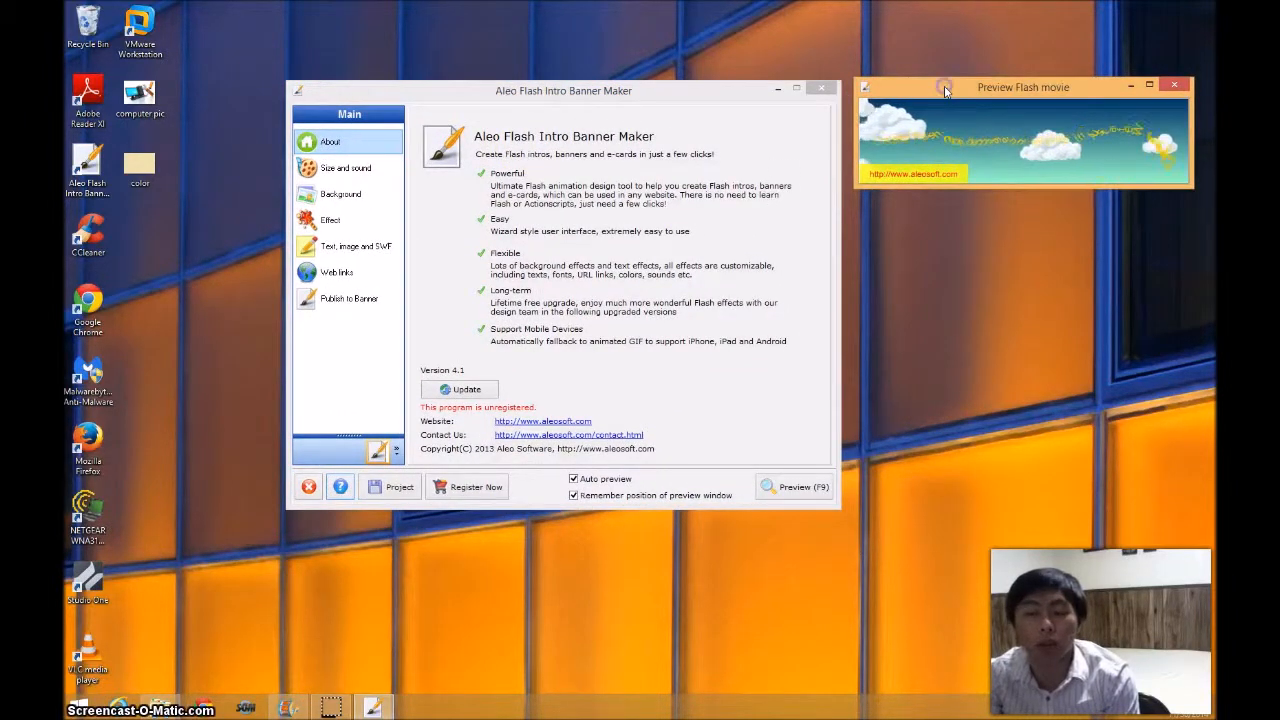
{"action": "left_click_drag", "start_coordinate": [677, 100], "coordinate": [676, 97]}
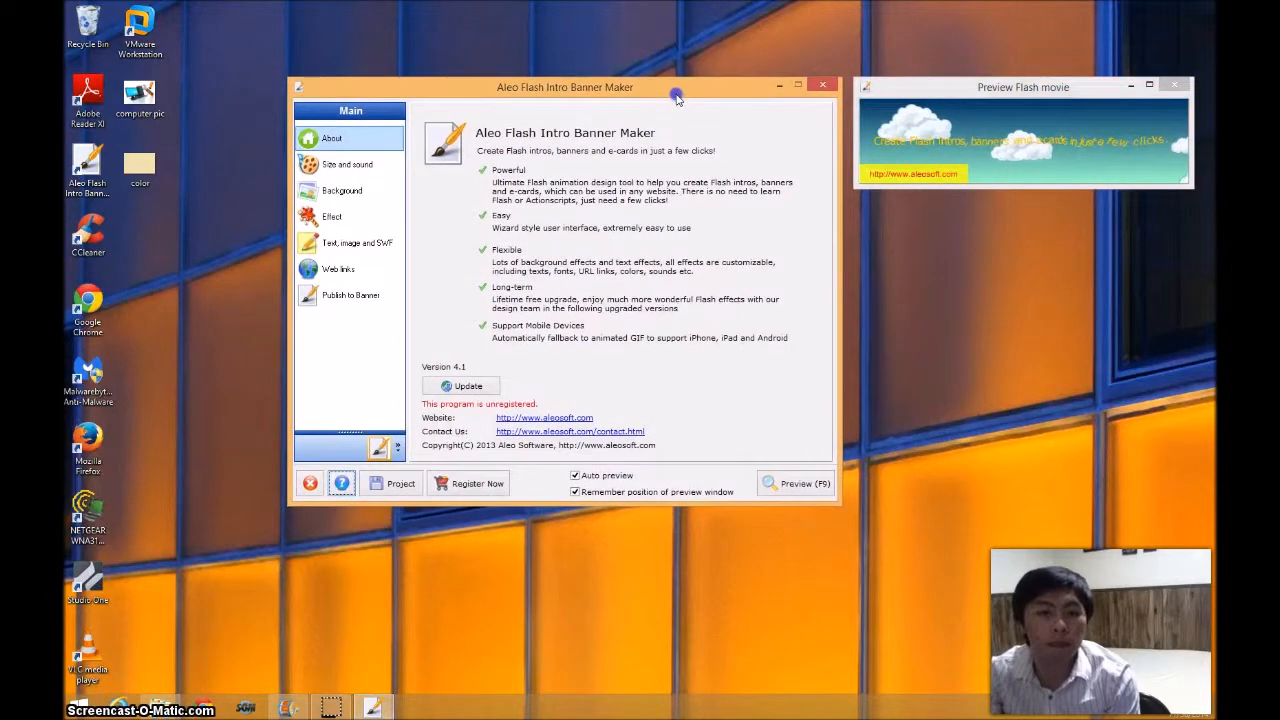
Enable background images and add the desktop image "computer pic" to the banner background.
{"action": "left_click", "coordinate": [380, 196]}
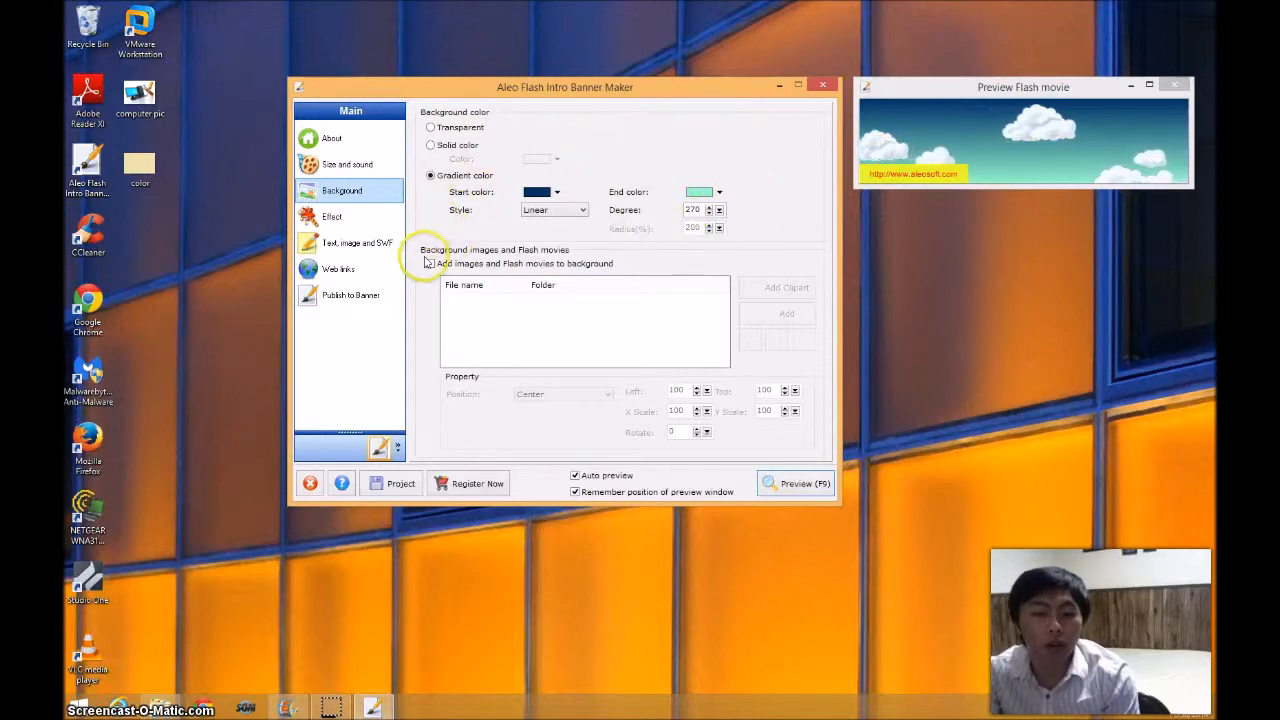
{"action": "left_click", "coordinate": [430, 265]}
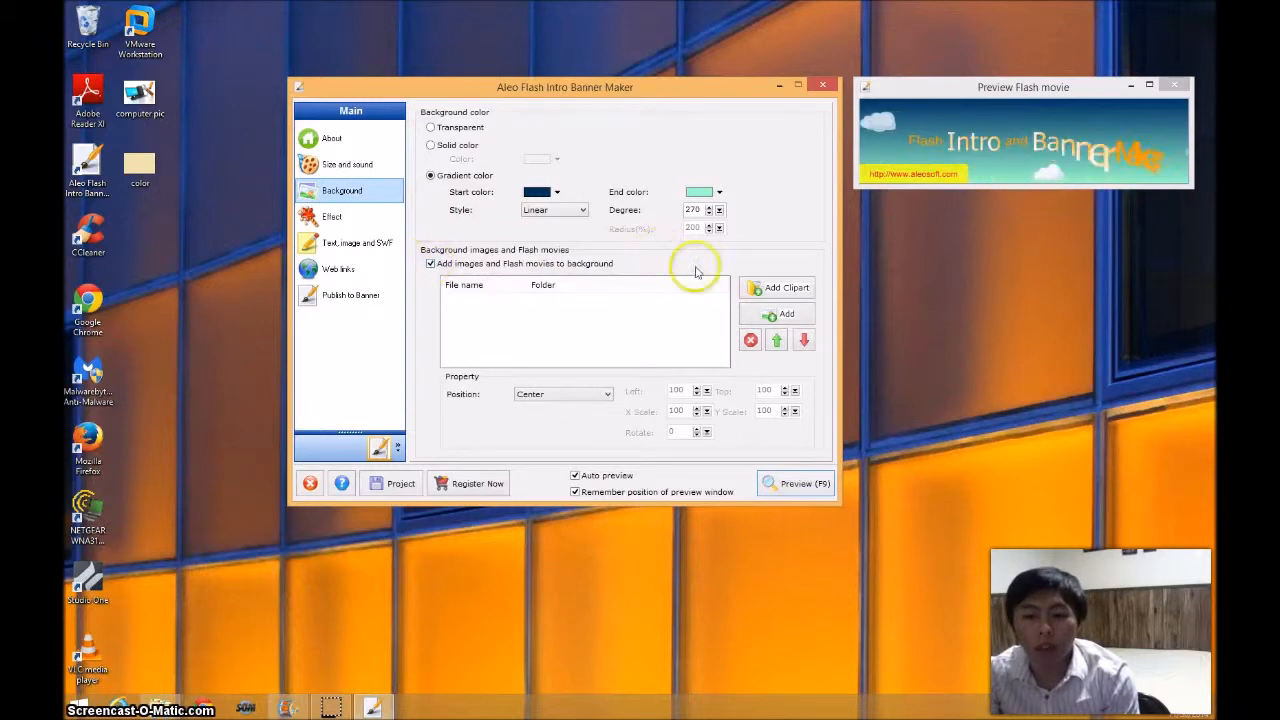
{"action": "left_click", "coordinate": [763, 320]}
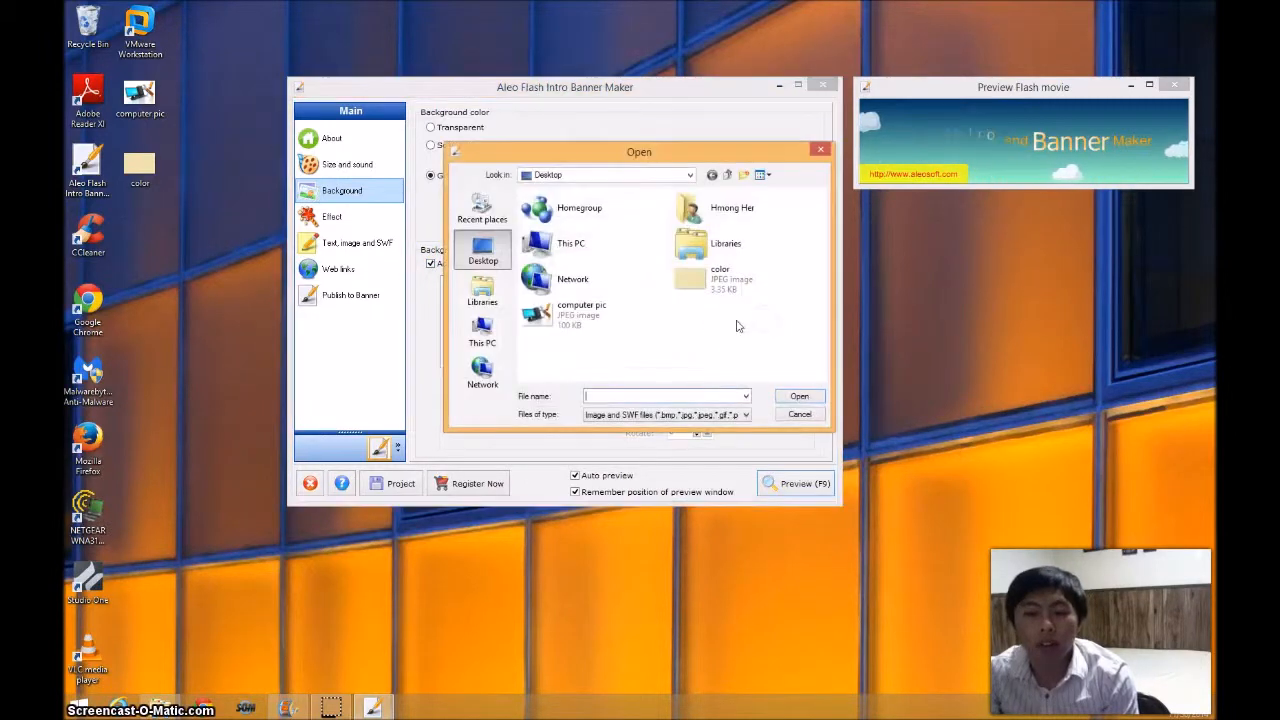
{"action": "left_click", "coordinate": [568, 318]}
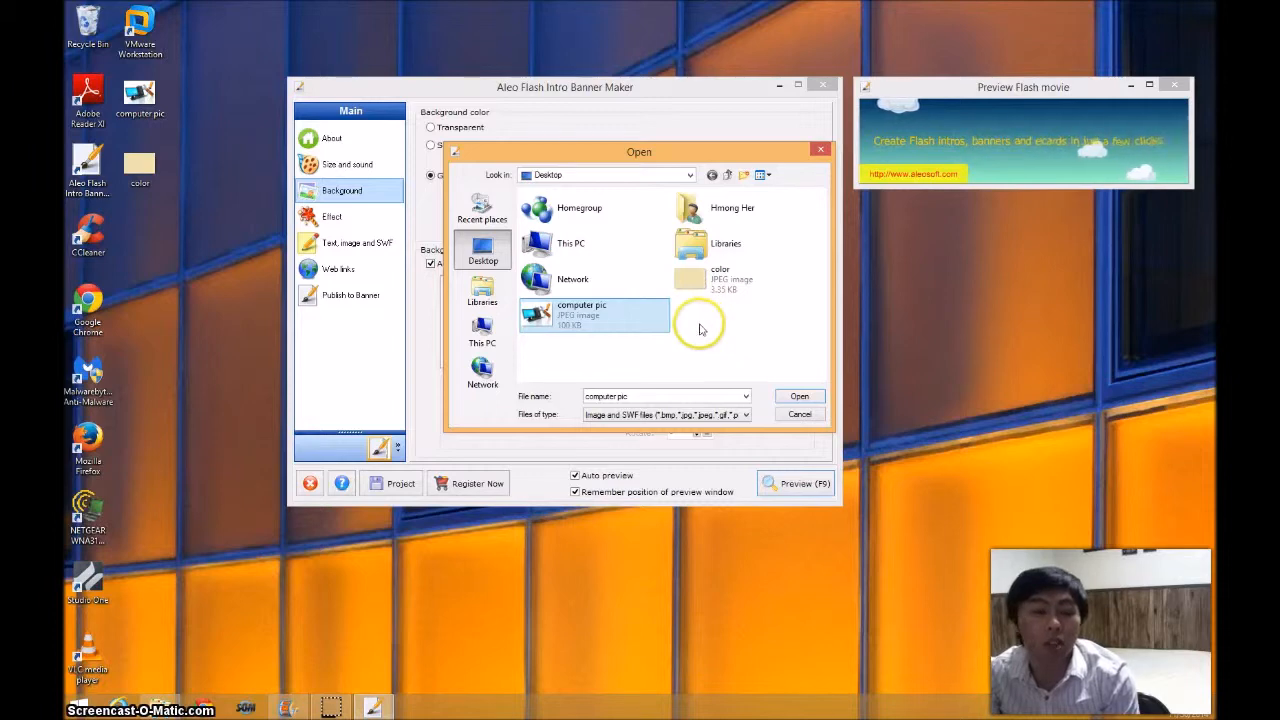
{"action": "left_click", "coordinate": [799, 397]}
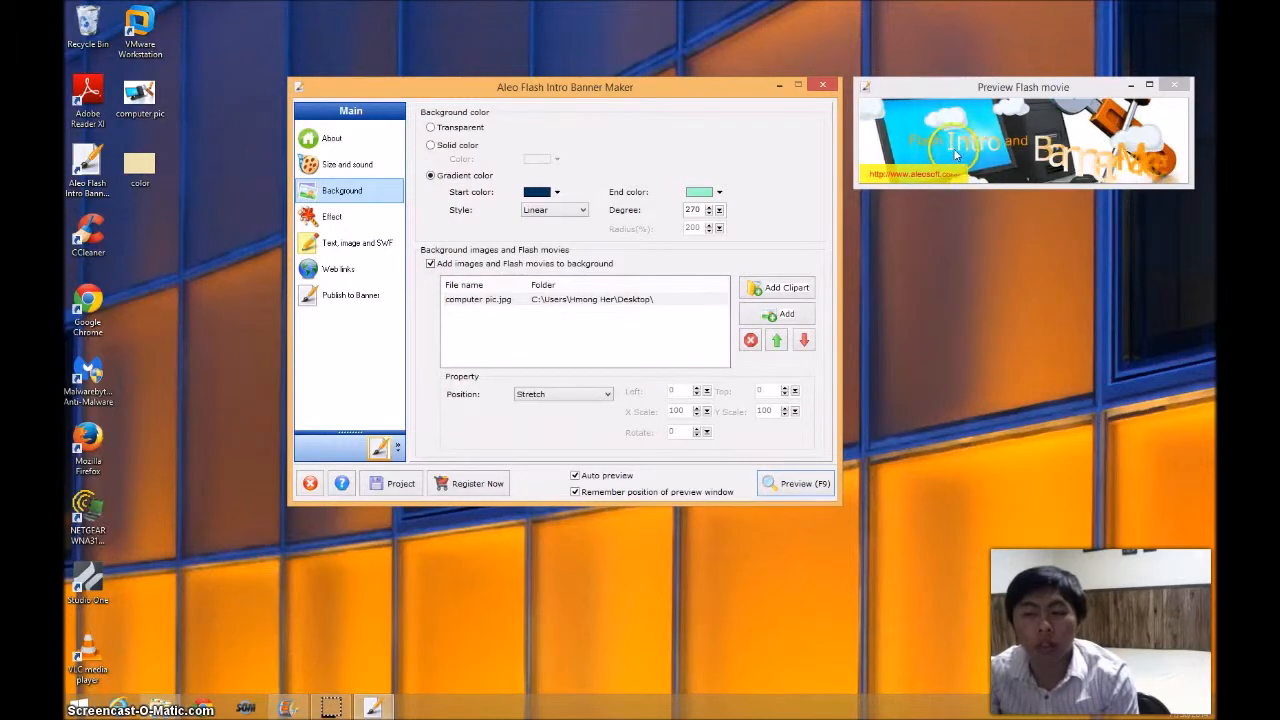
{"action": "left_click", "coordinate": [981, 89]}
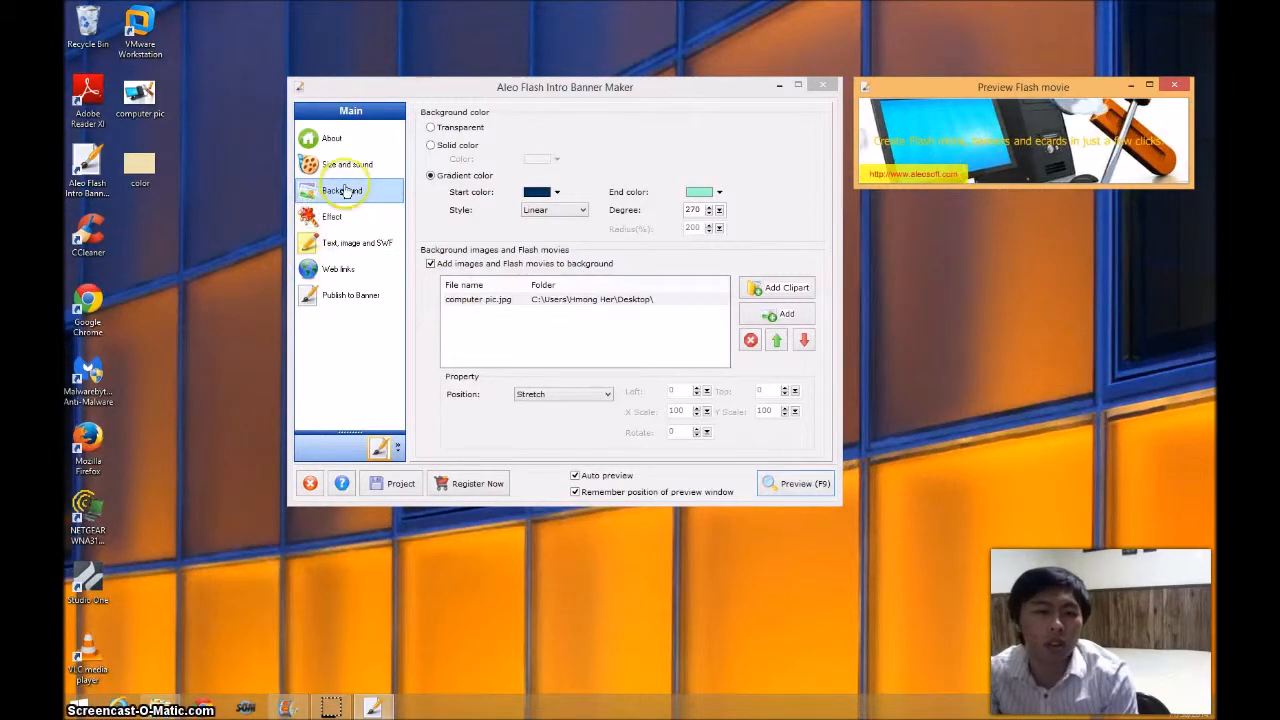
Set the banner size to a width of 400 and a height of 300.
{"action": "left_click_drag", "start_coordinate": [492, 91], "coordinate": [484, 90]}
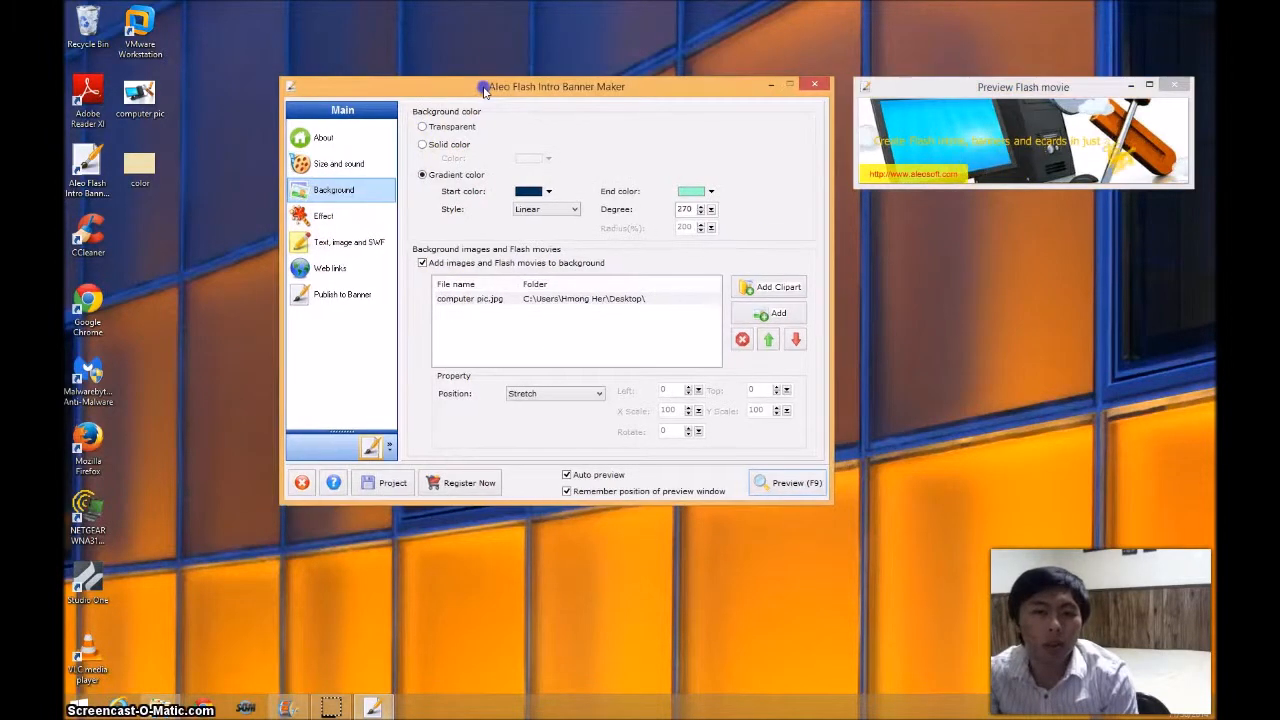
{"action": "left_click", "coordinate": [345, 168]}
{"action": "left_click", "coordinate": [506, 131]}
{"action": "left_click_drag", "start_coordinate": [506, 131], "coordinate": [459, 138]}
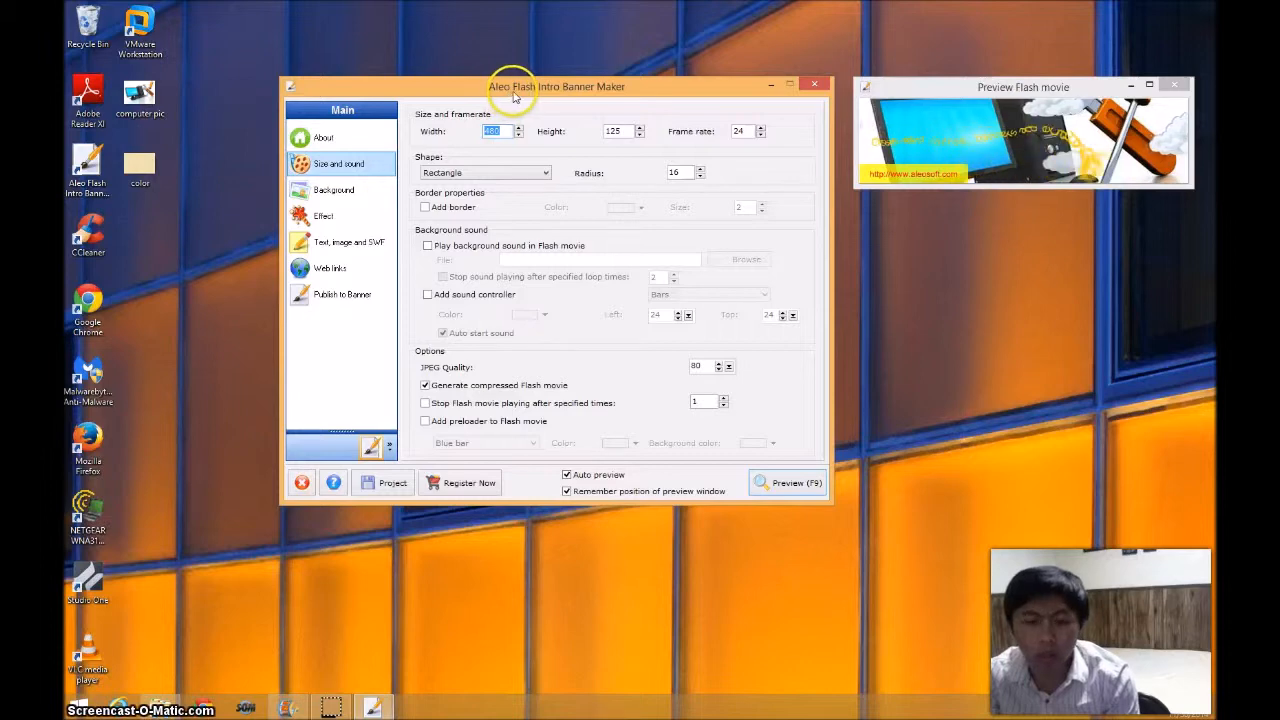
{"action": "type", "text": "400"}
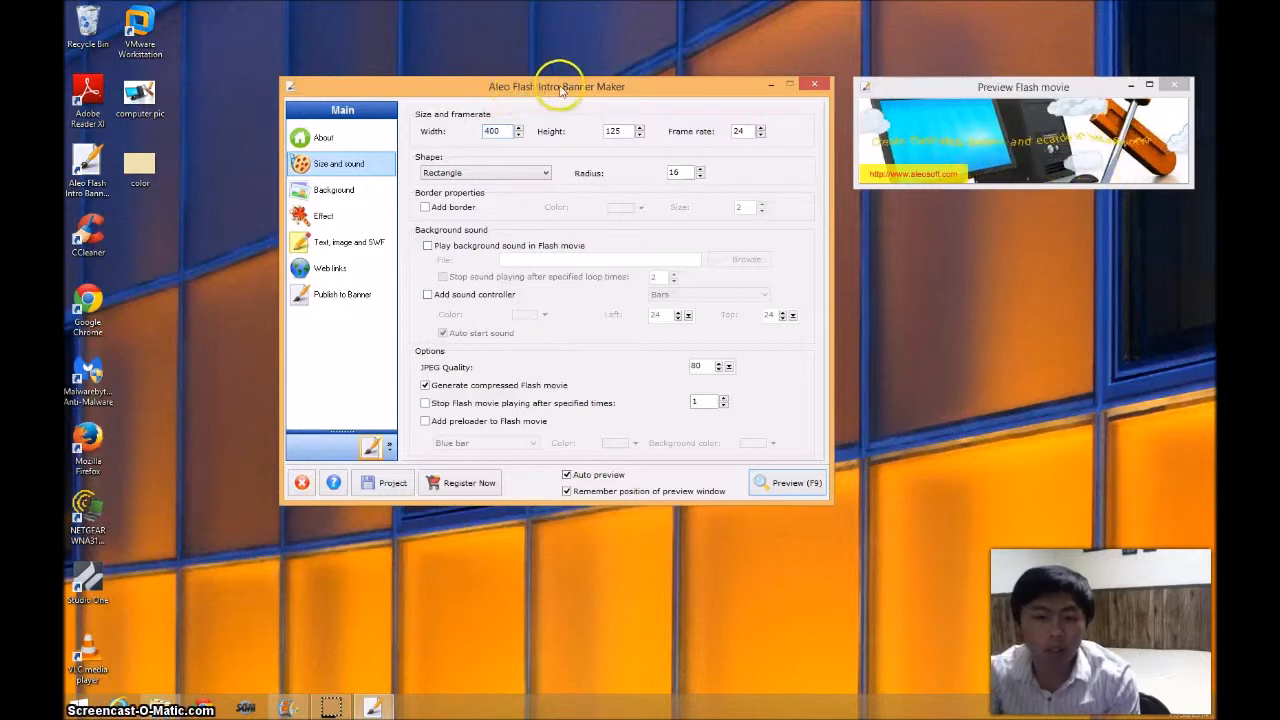
{"action": "double_click", "coordinate": [614, 131]}
{"action": "type", "text": "300"}
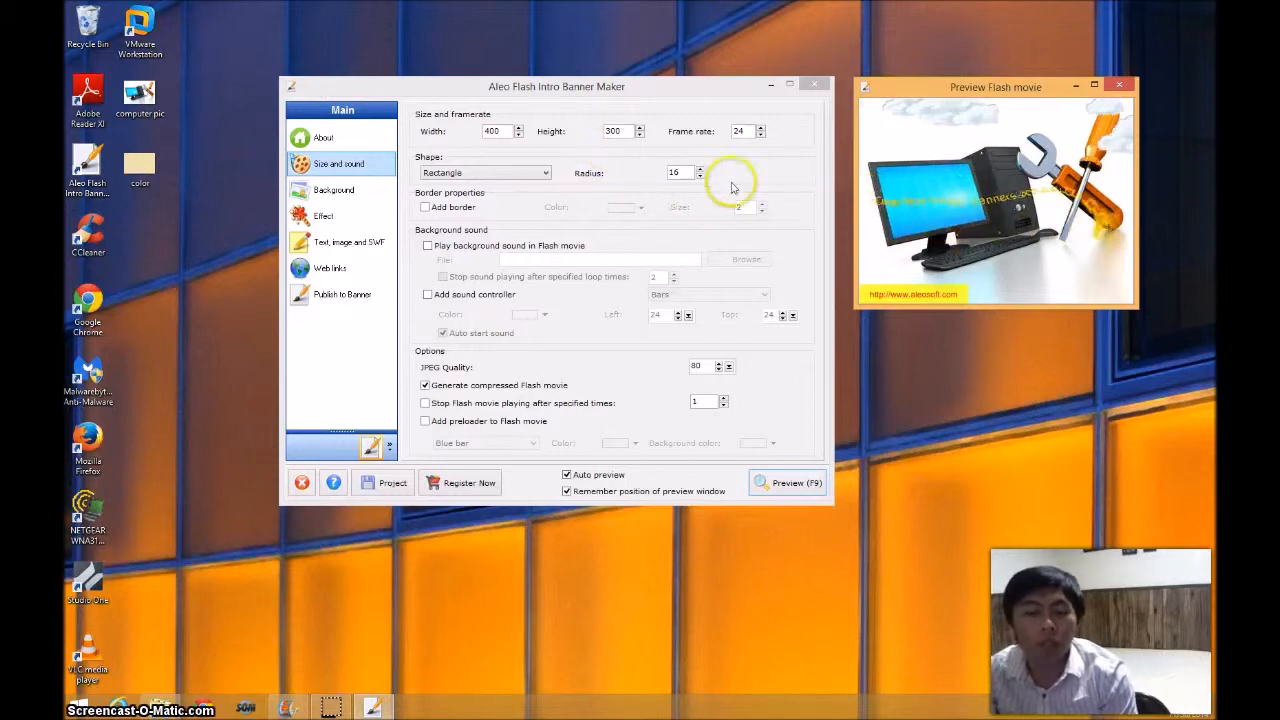
Try the Rain, Shining Stars 2 and Colorful background effects, and settle on the Floating effect under Light and Shadow.
{"action": "left_click", "coordinate": [331, 220]}
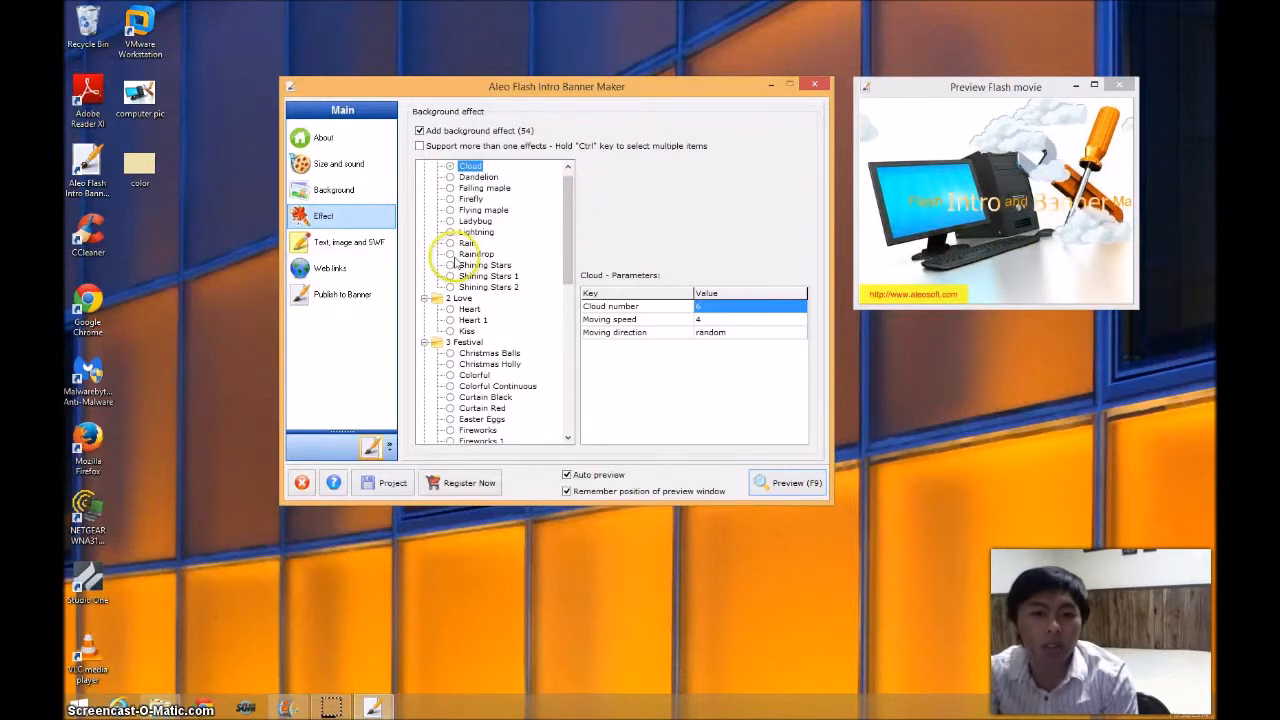
{"action": "left_click", "coordinate": [452, 244]}
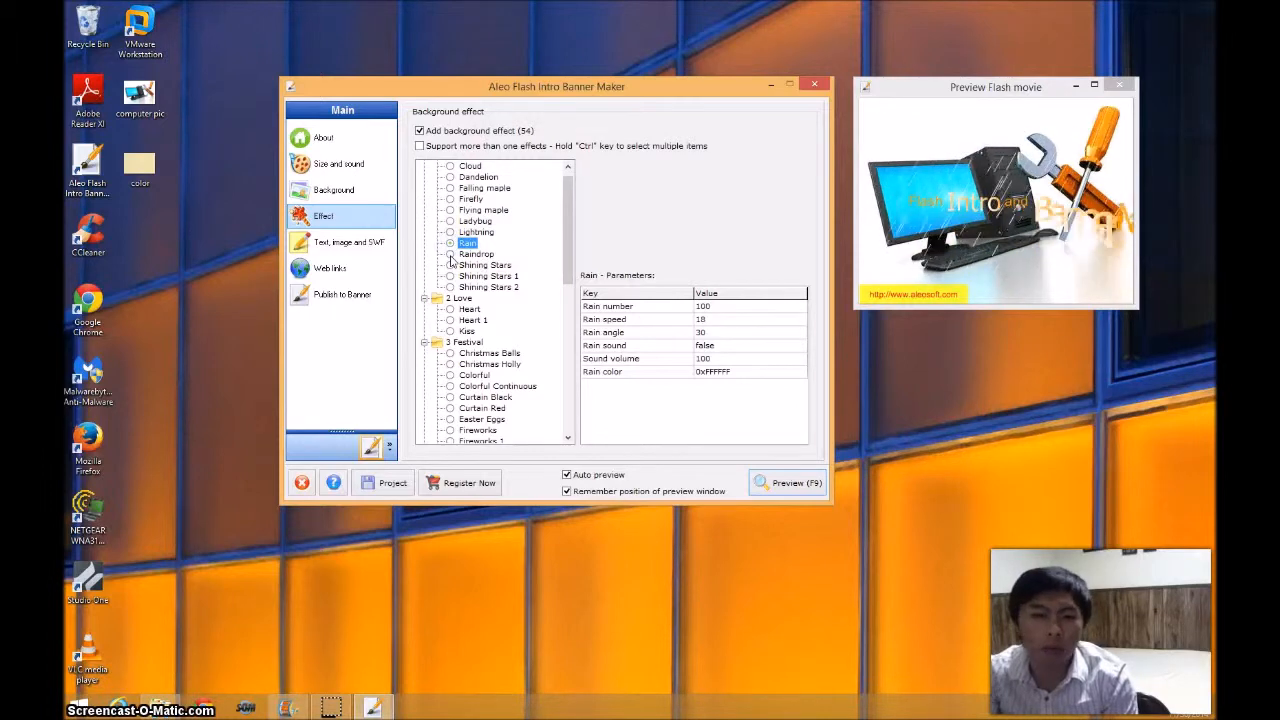
{"action": "left_click", "coordinate": [452, 287]}
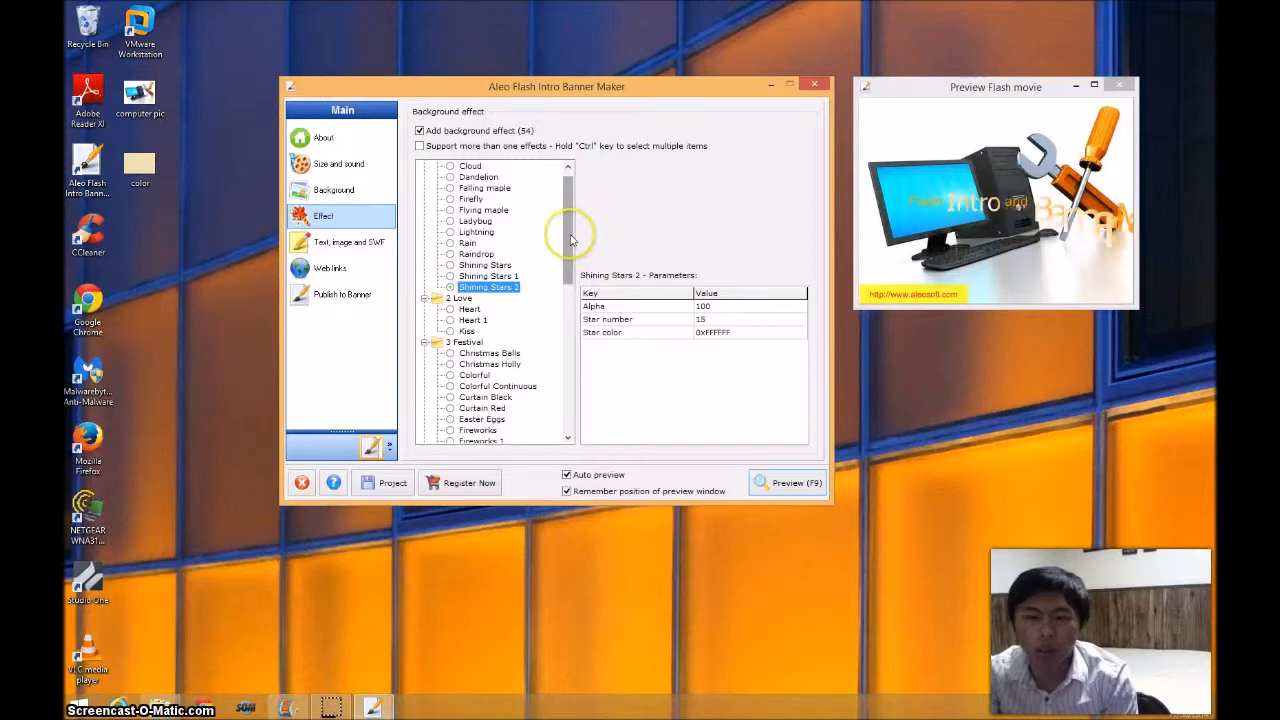
{"action": "left_click_drag", "start_coordinate": [570, 238], "coordinate": [566, 268]}
{"action": "left_click", "coordinate": [476, 298]}
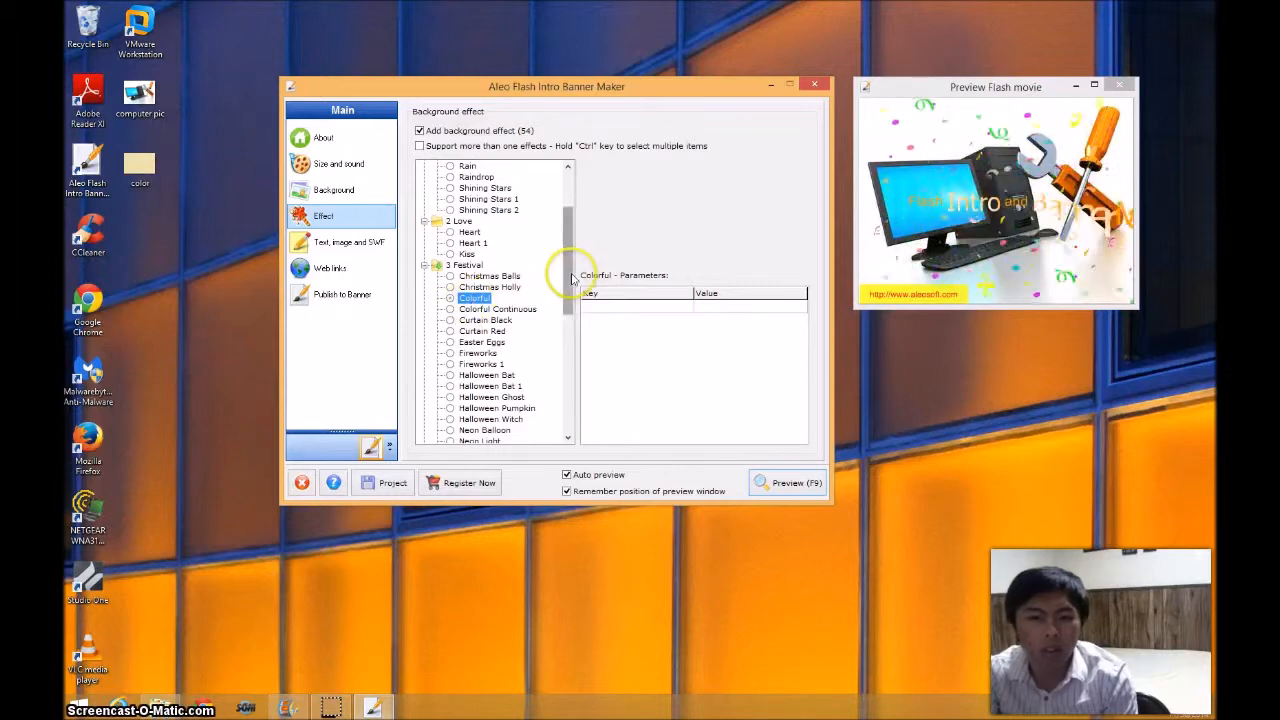
{"action": "left_click_drag", "start_coordinate": [563, 271], "coordinate": [561, 335]}
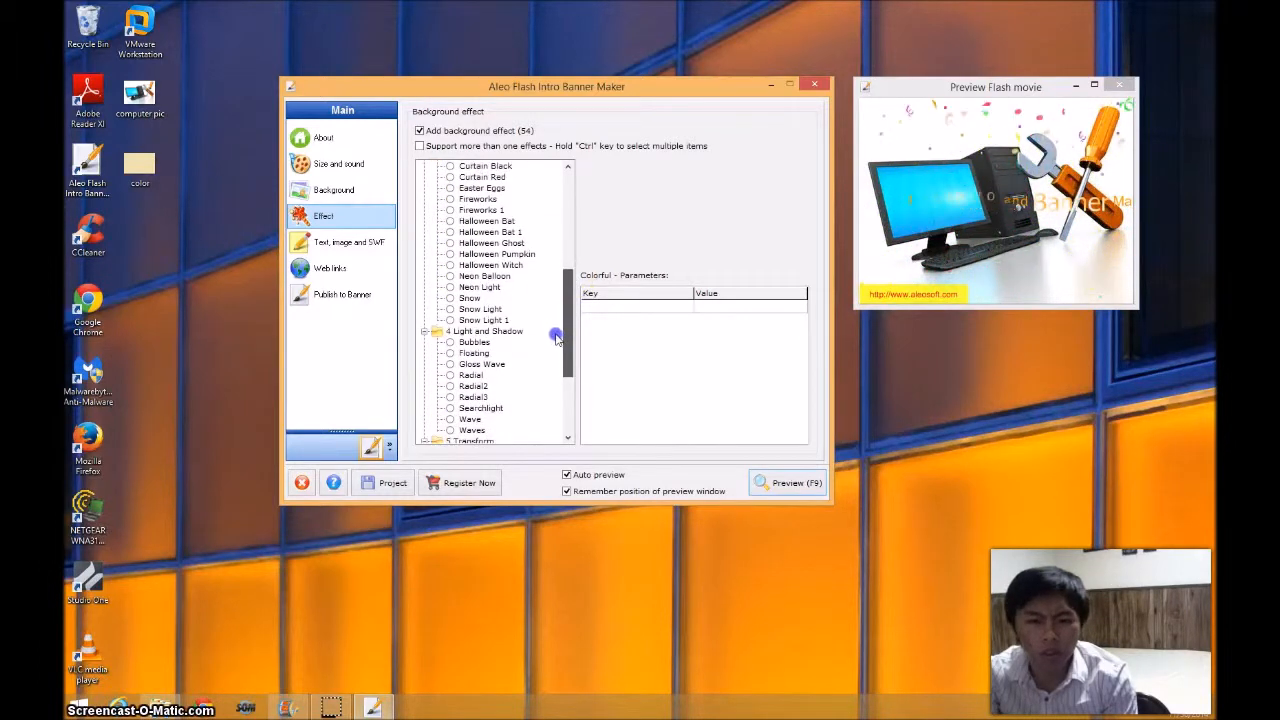
{"action": "left_click", "coordinate": [470, 342]}
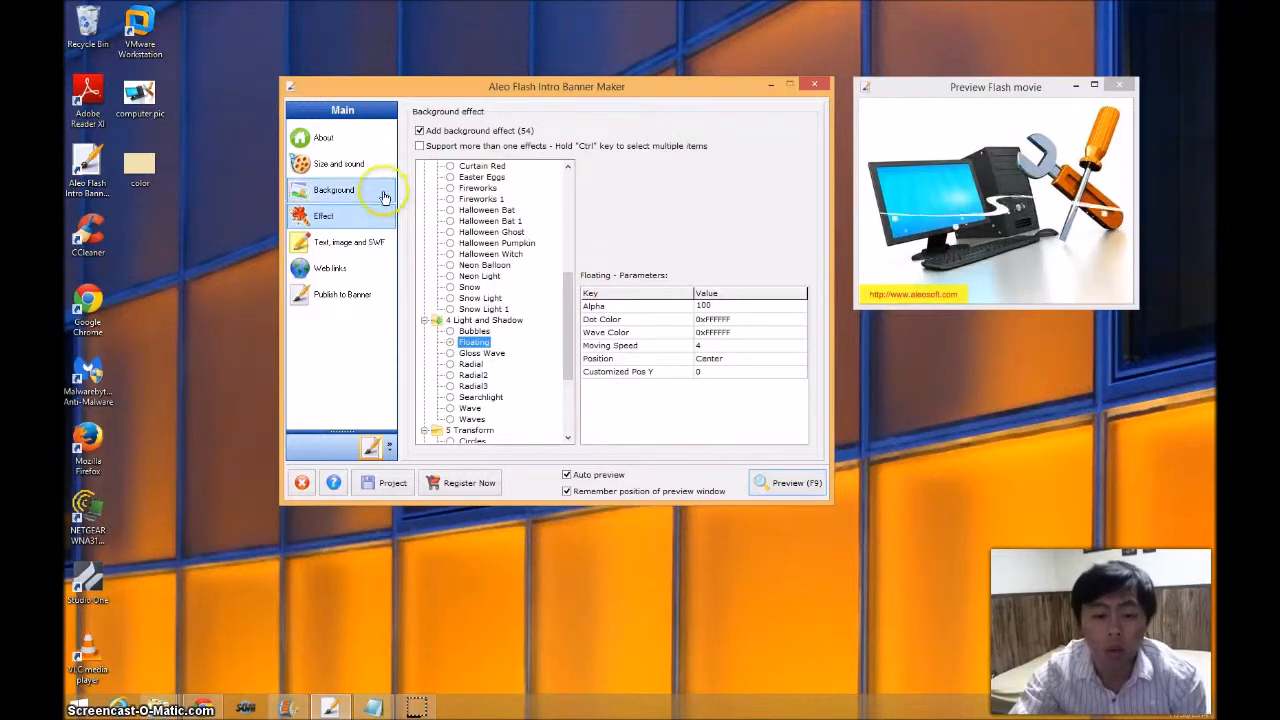
Add the text "Best Computer Repair" to the banner.
{"action": "left_click", "coordinate": [334, 254]}
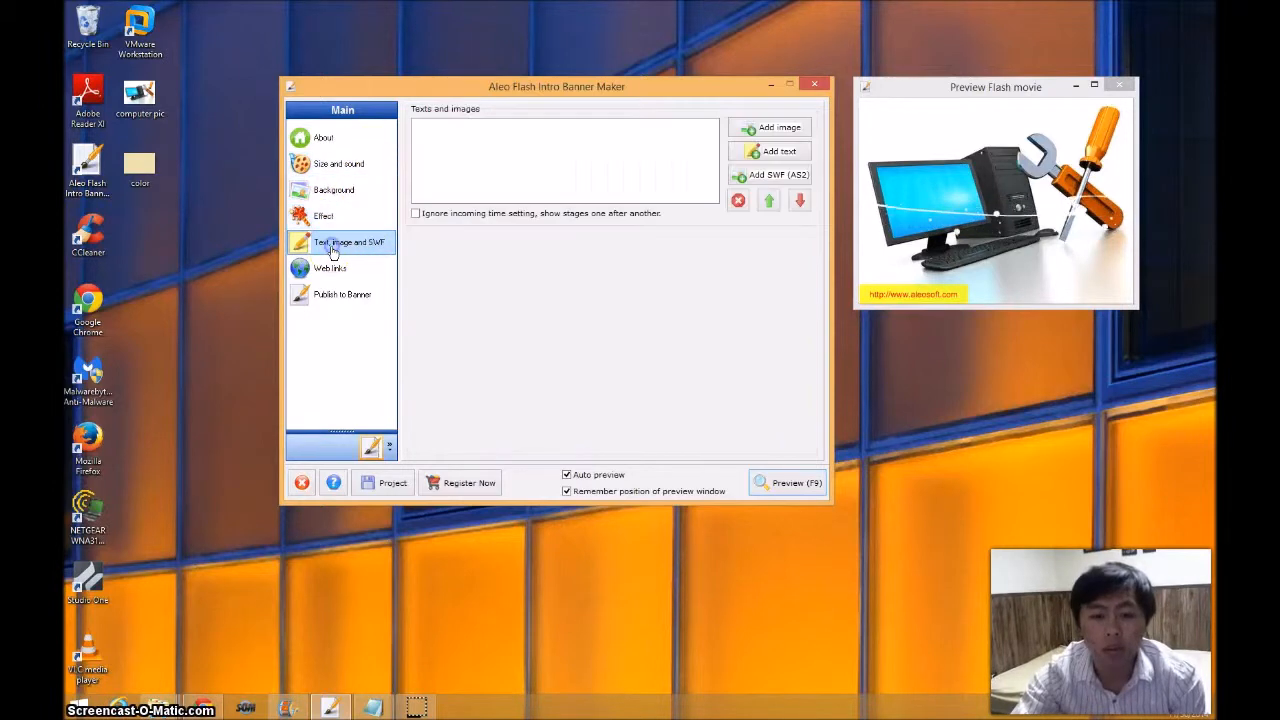
{"action": "left_click", "coordinate": [750, 152]}
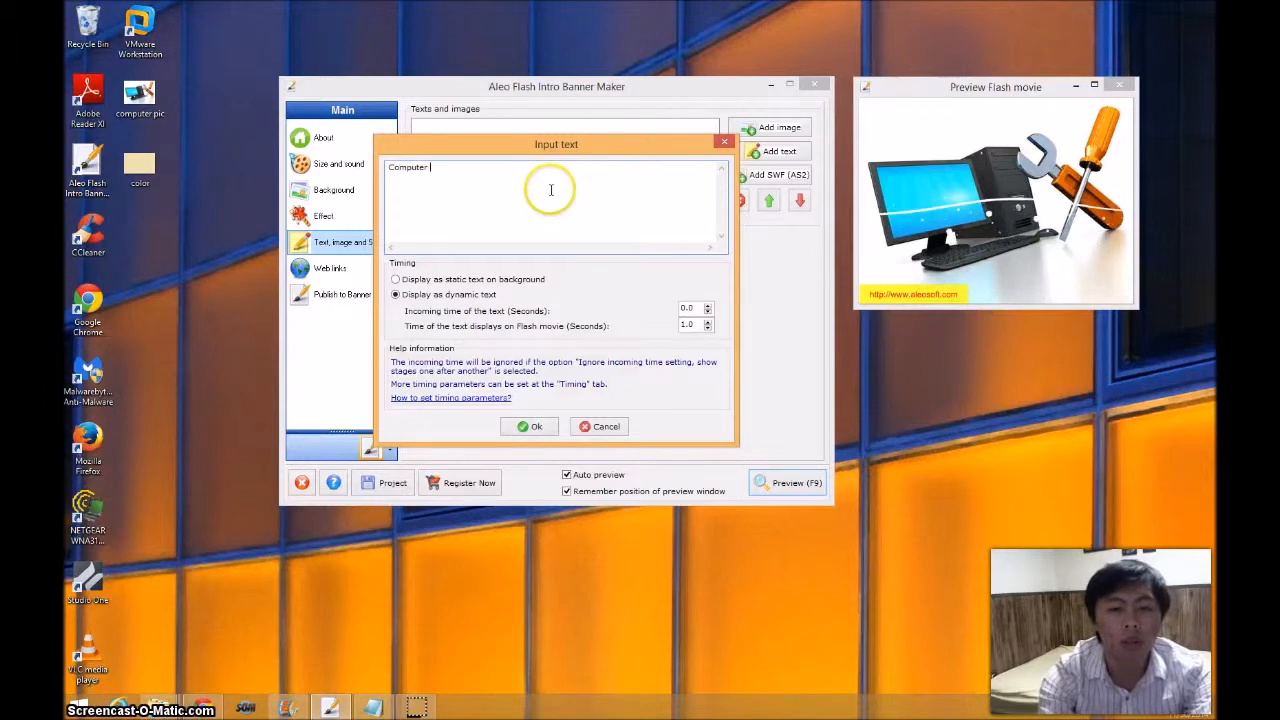
{"action": "key", "text": "BackSpace"}
{"action": "key", "text": "BackSpace"}
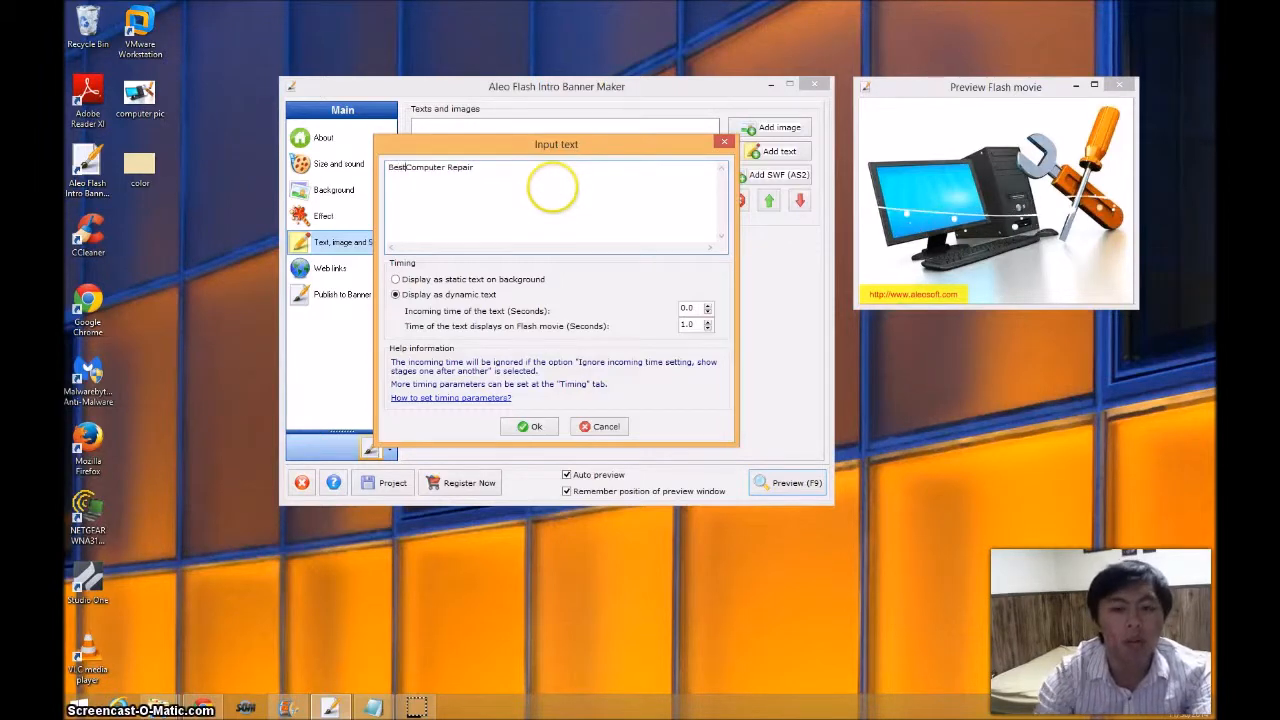
{"action": "left_click", "coordinate": [599, 187]}
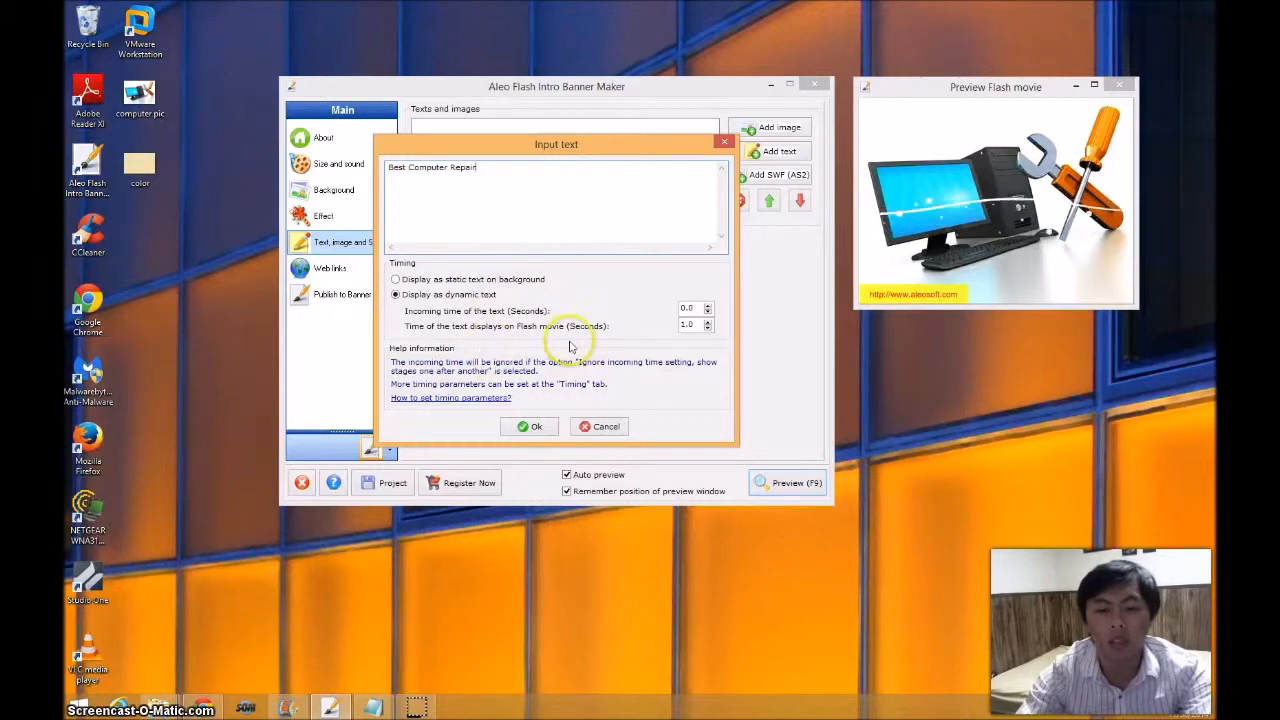
{"action": "left_click", "coordinate": [534, 427]}
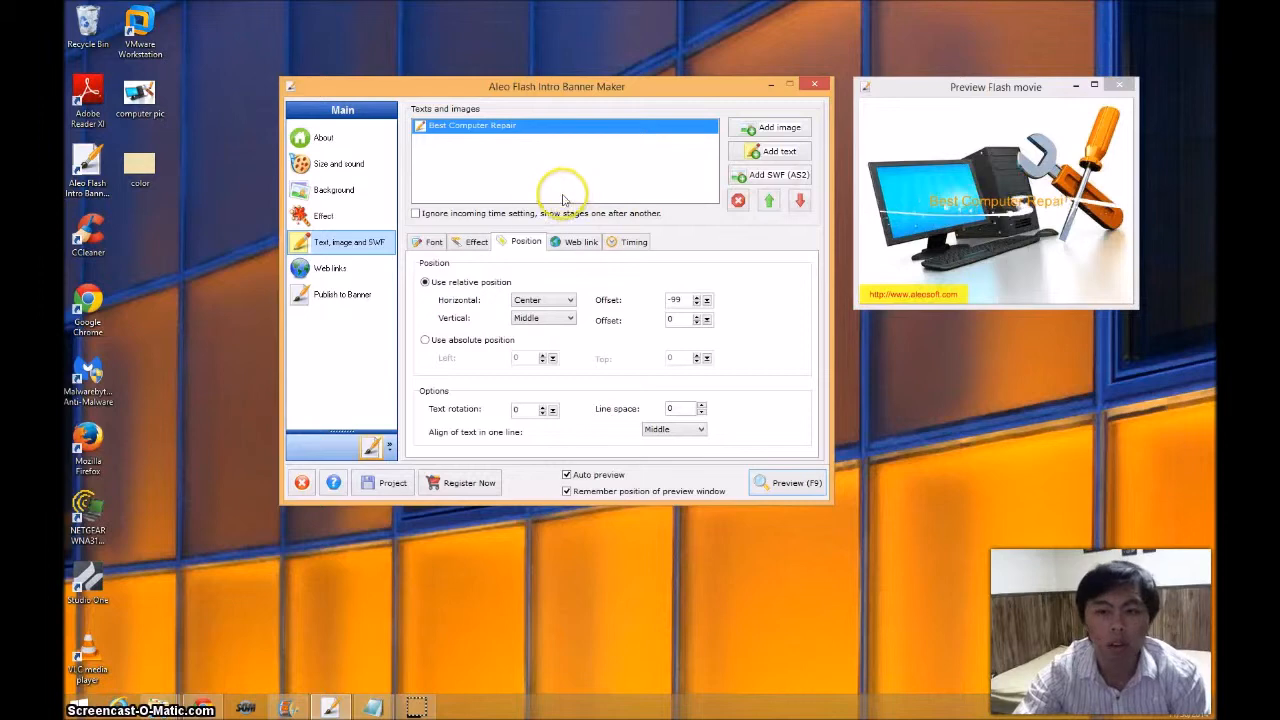
Add a second dynamic text reading "Click here to visit my page!!" to the banner.
{"action": "left_click", "coordinate": [742, 157]}
{"action": "type", "text": "Click"}
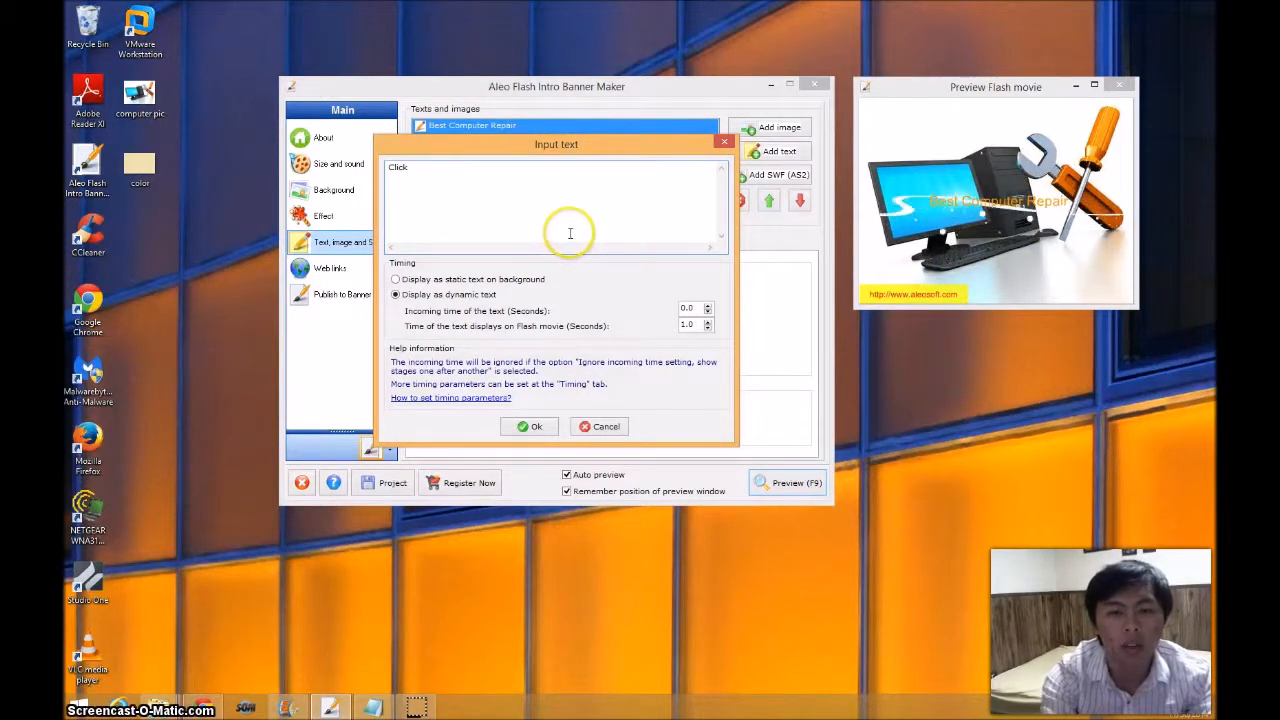
{"action": "type", "text": " here to "}
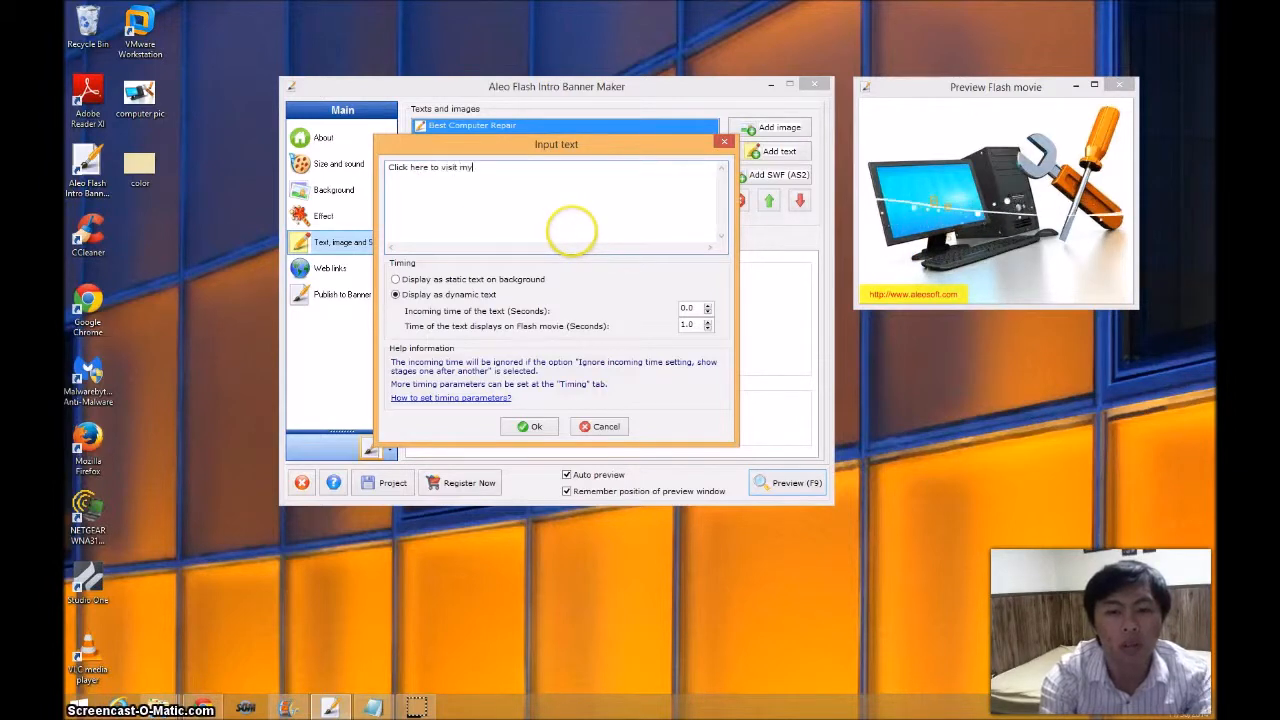
{"action": "type", "text": "visit my page!!"}
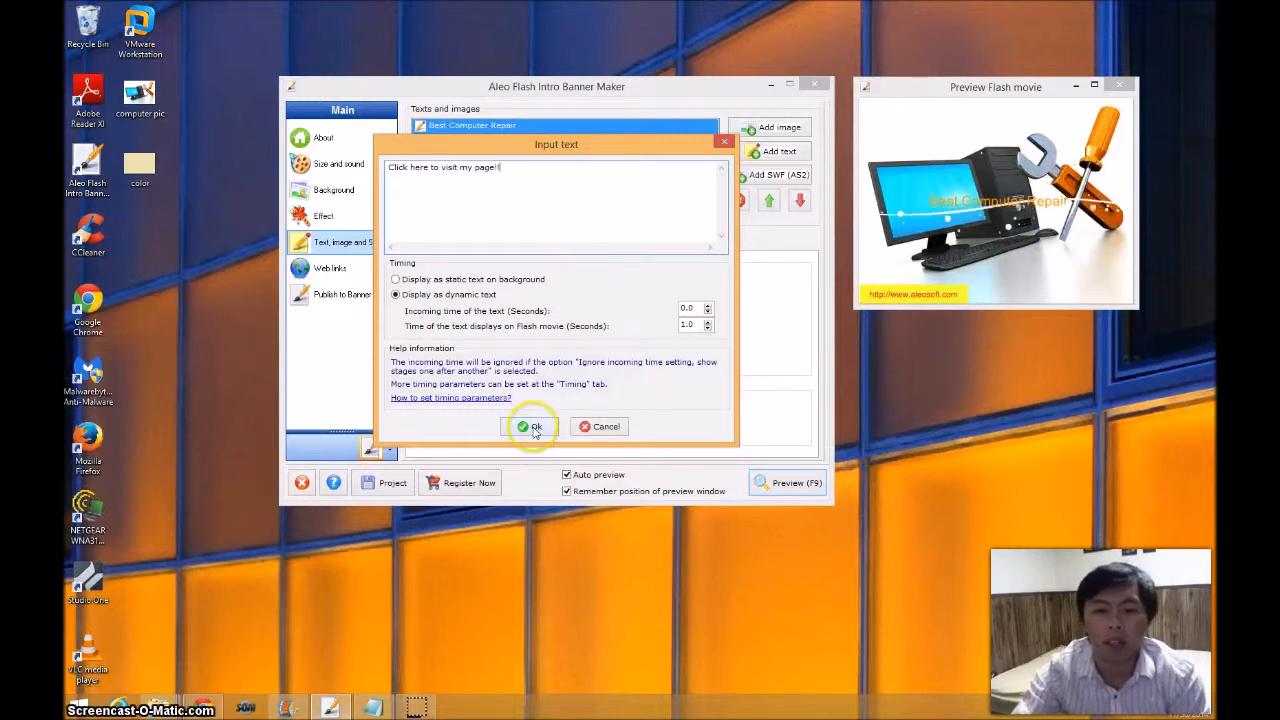
{"action": "left_click", "coordinate": [533, 427]}
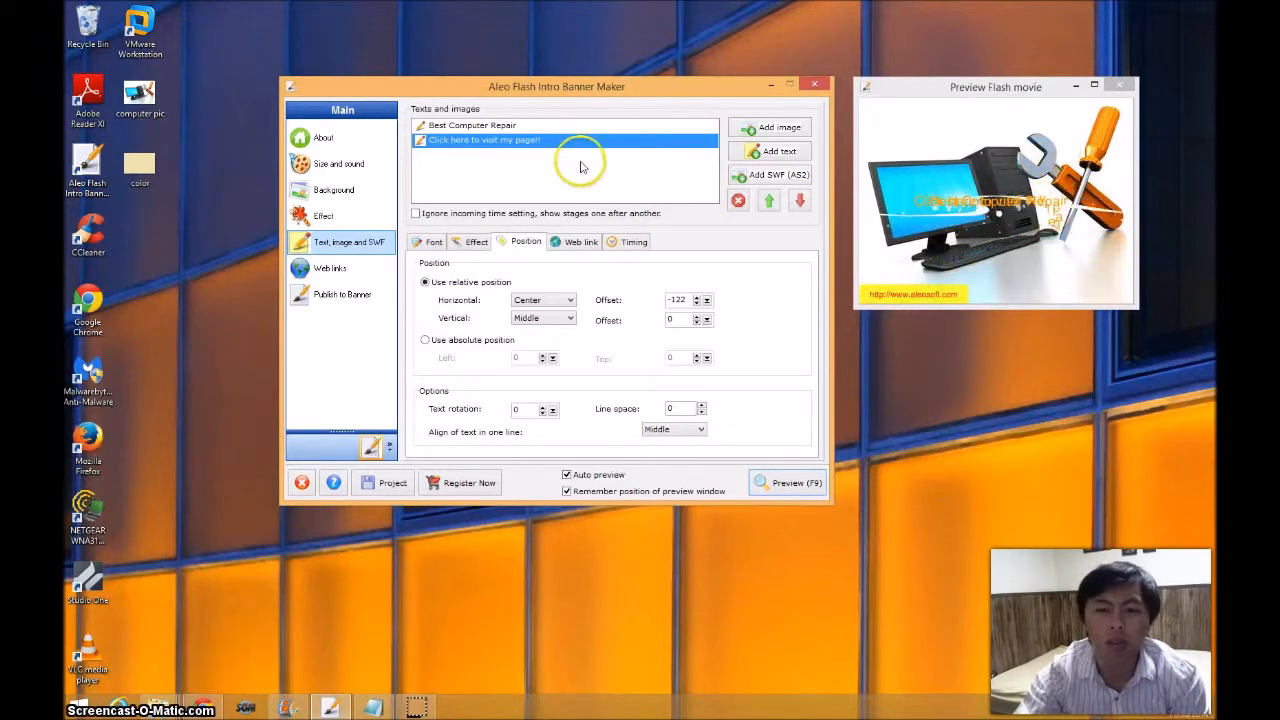
Try a vertical offset of -150 for the "Best Computer Repair" text, and settle on -120.
{"action": "left_click", "coordinate": [485, 127]}
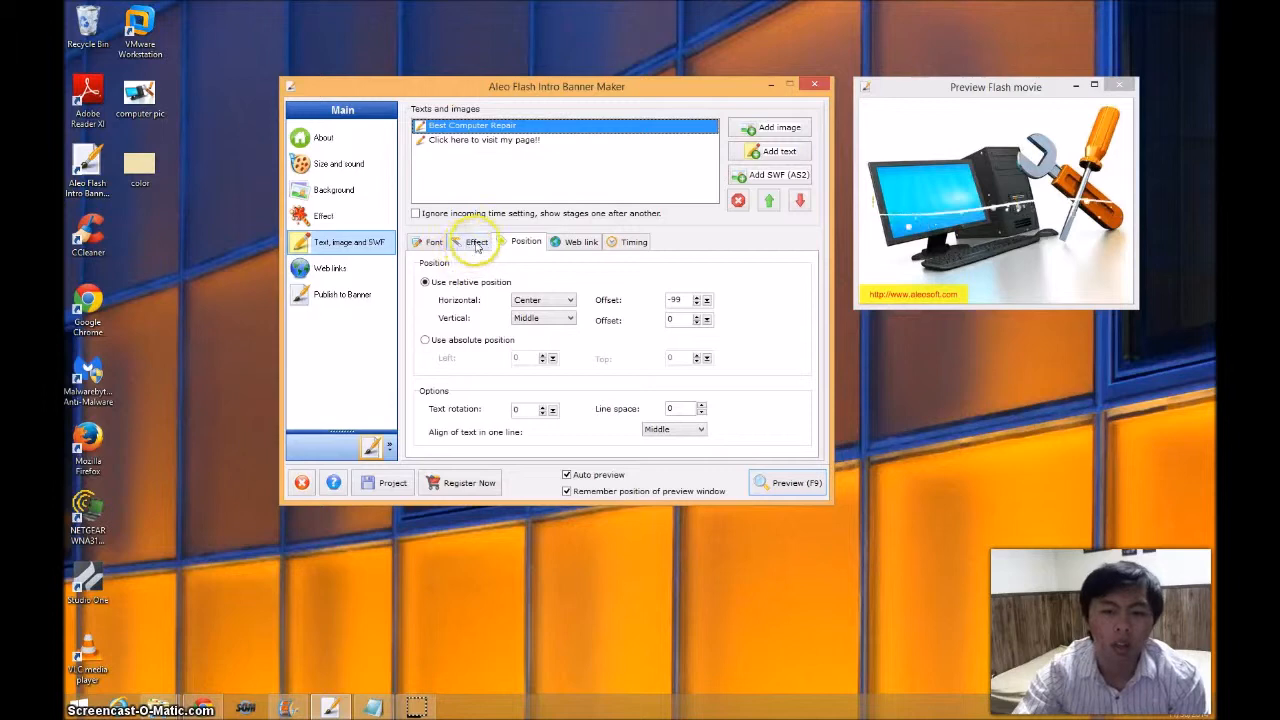
{"action": "left_click", "coordinate": [431, 243]}
{"action": "left_click", "coordinate": [523, 243]}
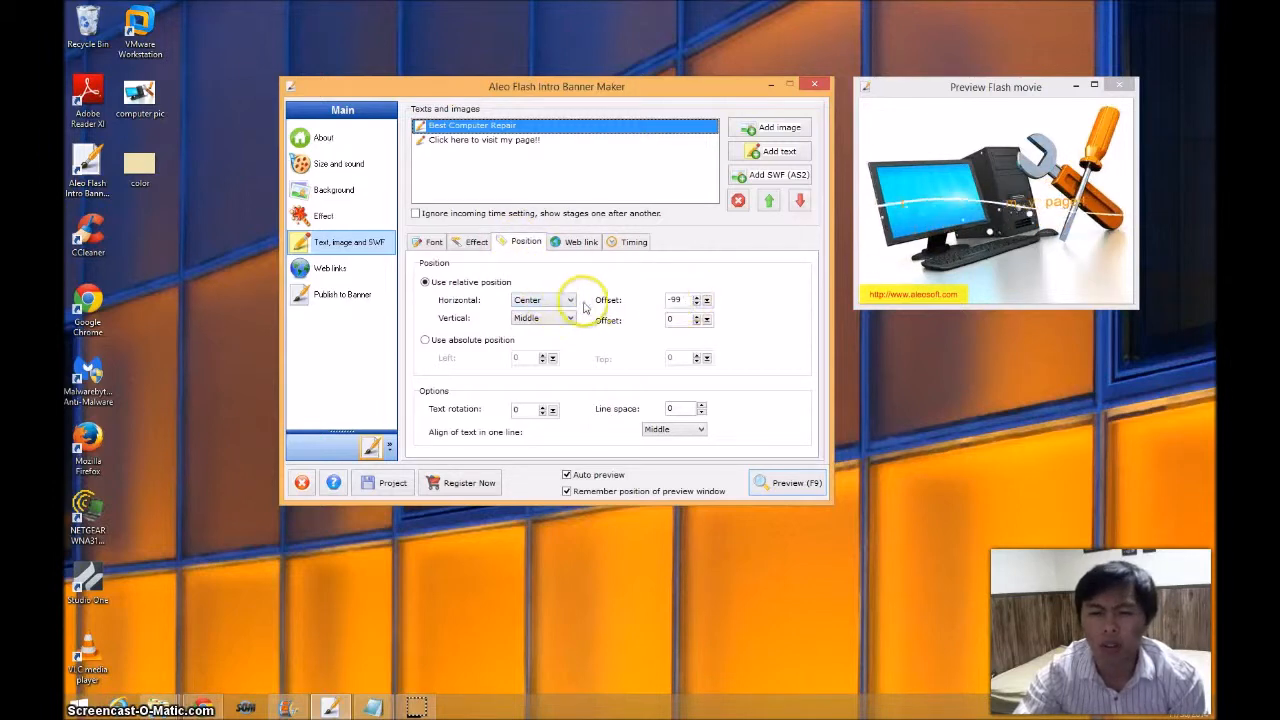
{"action": "double_click", "coordinate": [676, 321]}
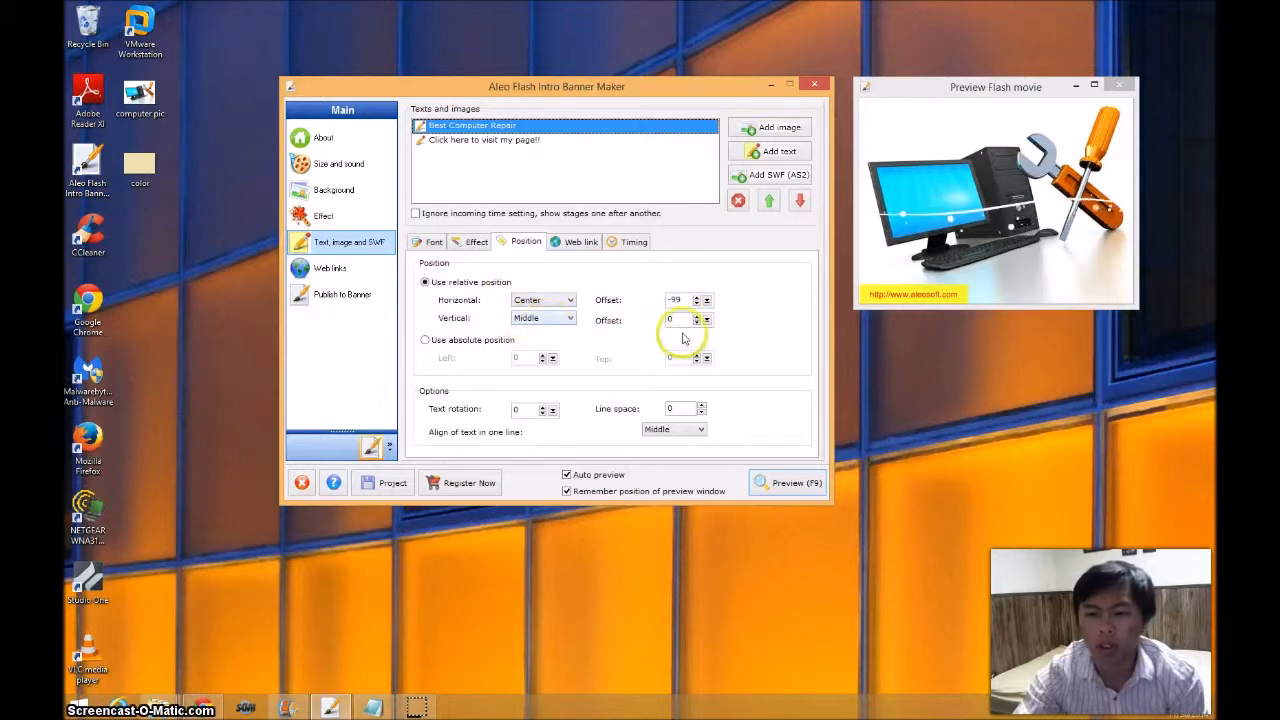
{"action": "type", "text": "-150"}
{"action": "left_click", "coordinate": [741, 280]}
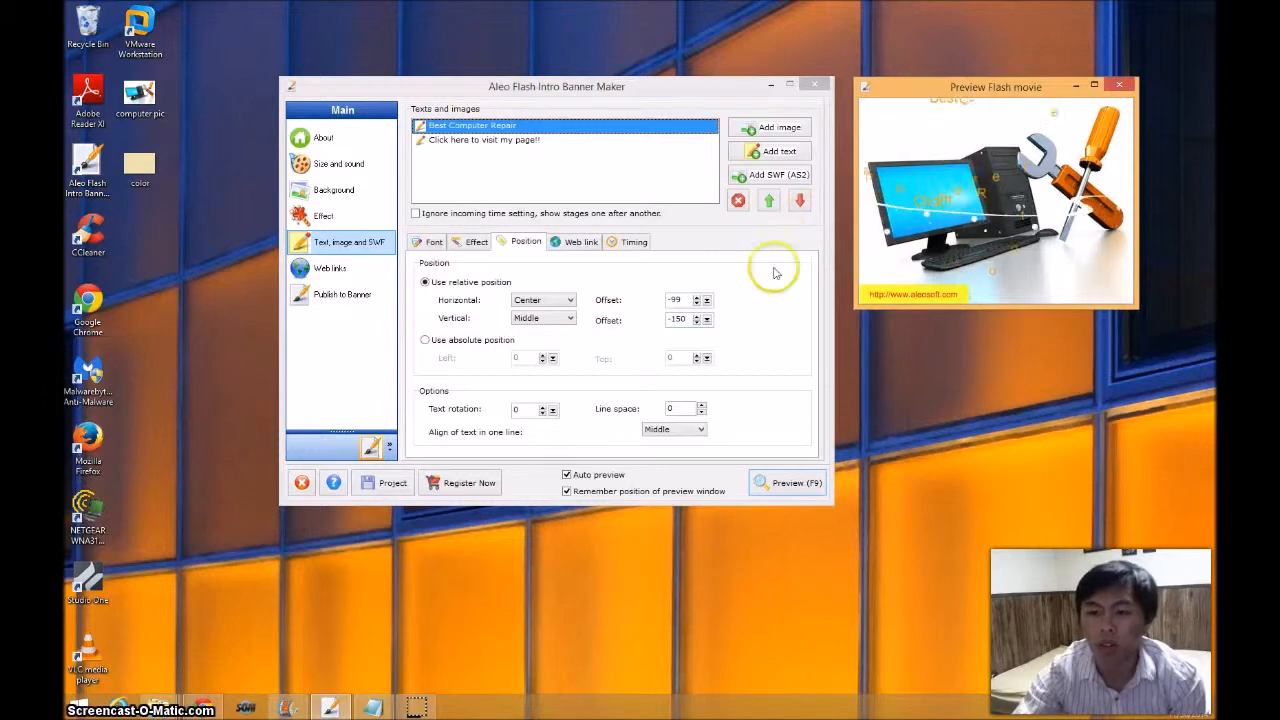
{"action": "left_click", "coordinate": [688, 320]}
{"action": "key", "text": "BackSpace"}
{"action": "key", "text": "BackSpace"}
{"action": "type", "text": "20"}
{"action": "left_click", "coordinate": [729, 271]}
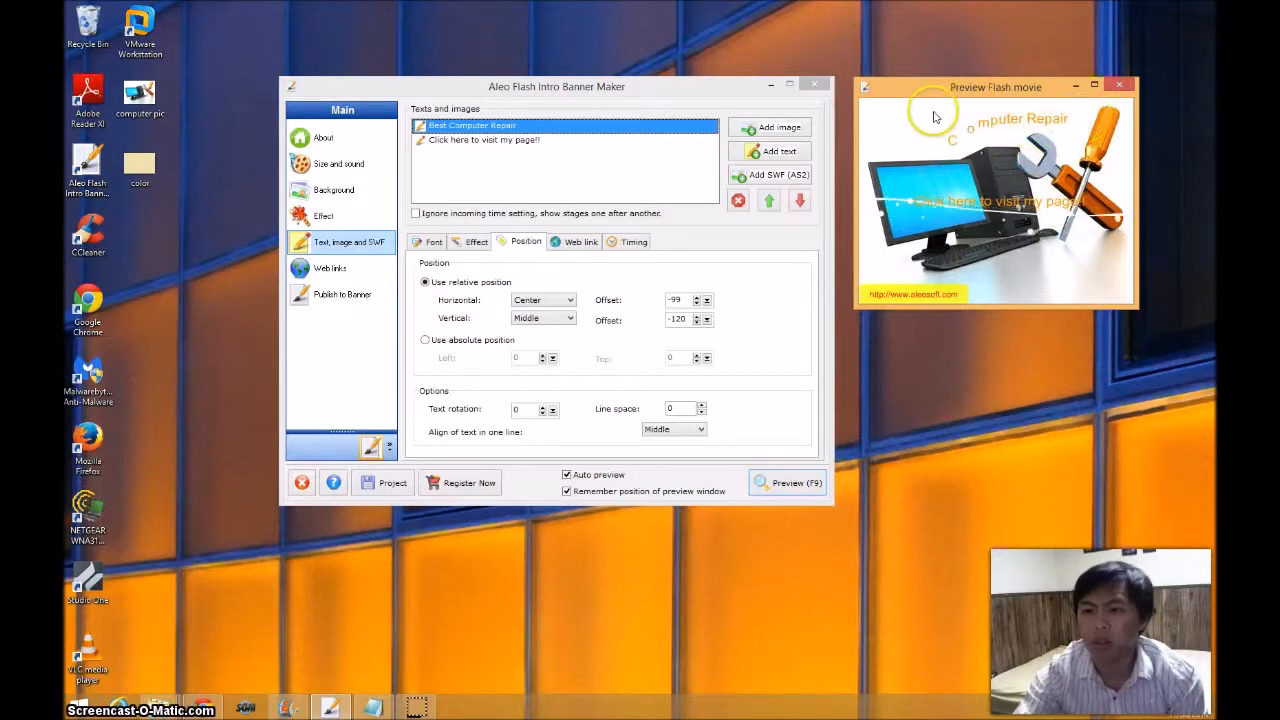
{"action": "left_click", "coordinate": [885, 126]}
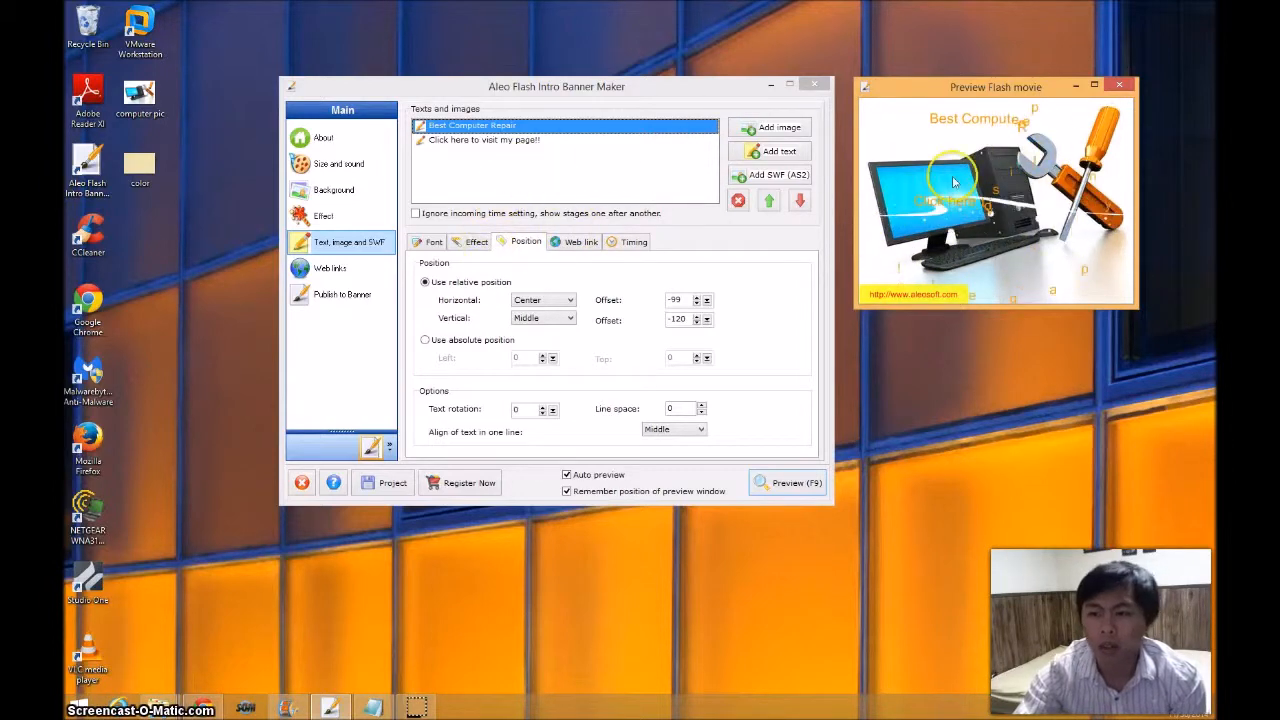
Try vertical offsets of 50 and 75 for the "Click here to visit my page!!" text, and settle on 100.
{"action": "left_click", "coordinate": [500, 141]}
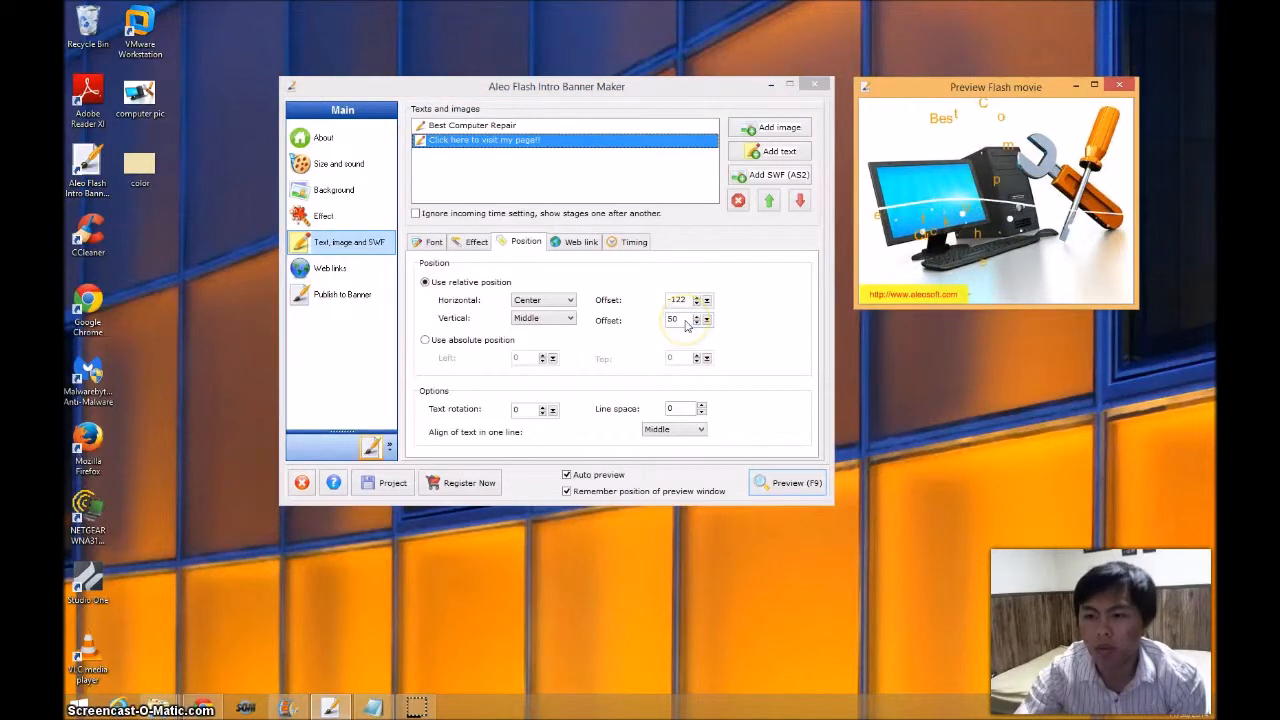
{"action": "left_click", "coordinate": [645, 322]}
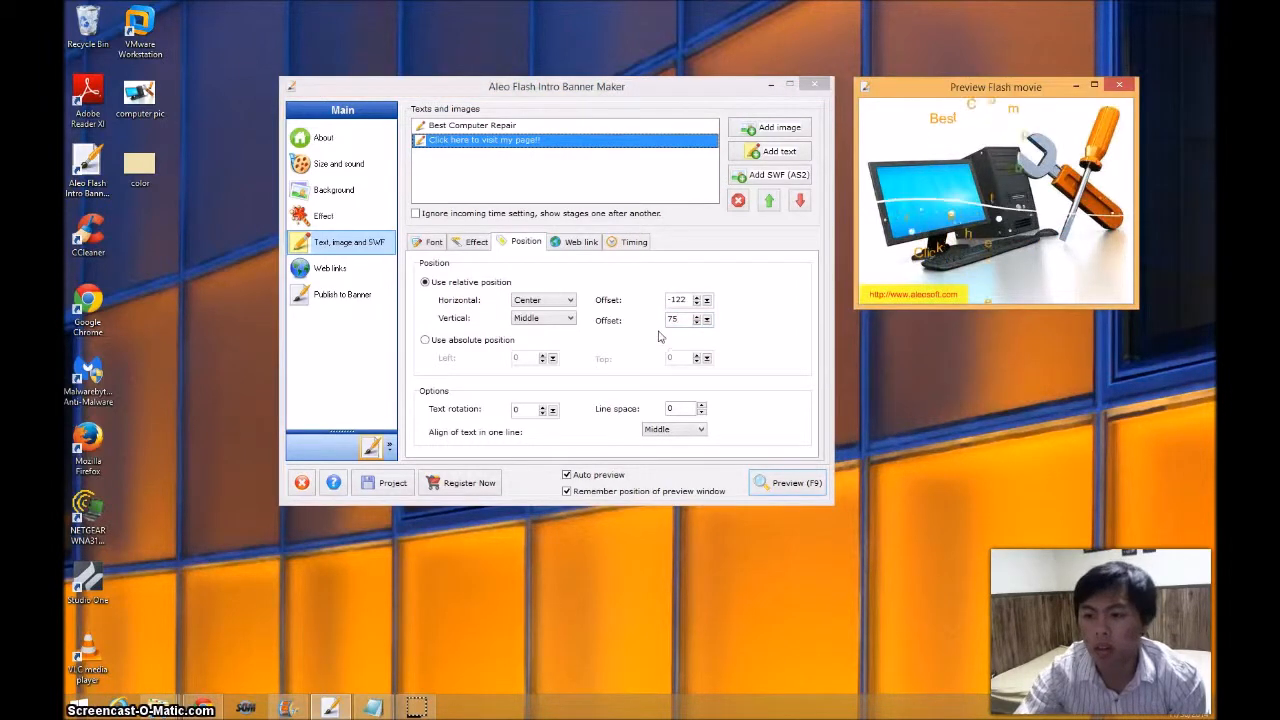
{"action": "left_click", "coordinate": [645, 320]}
{"action": "type", "text": "1400"}
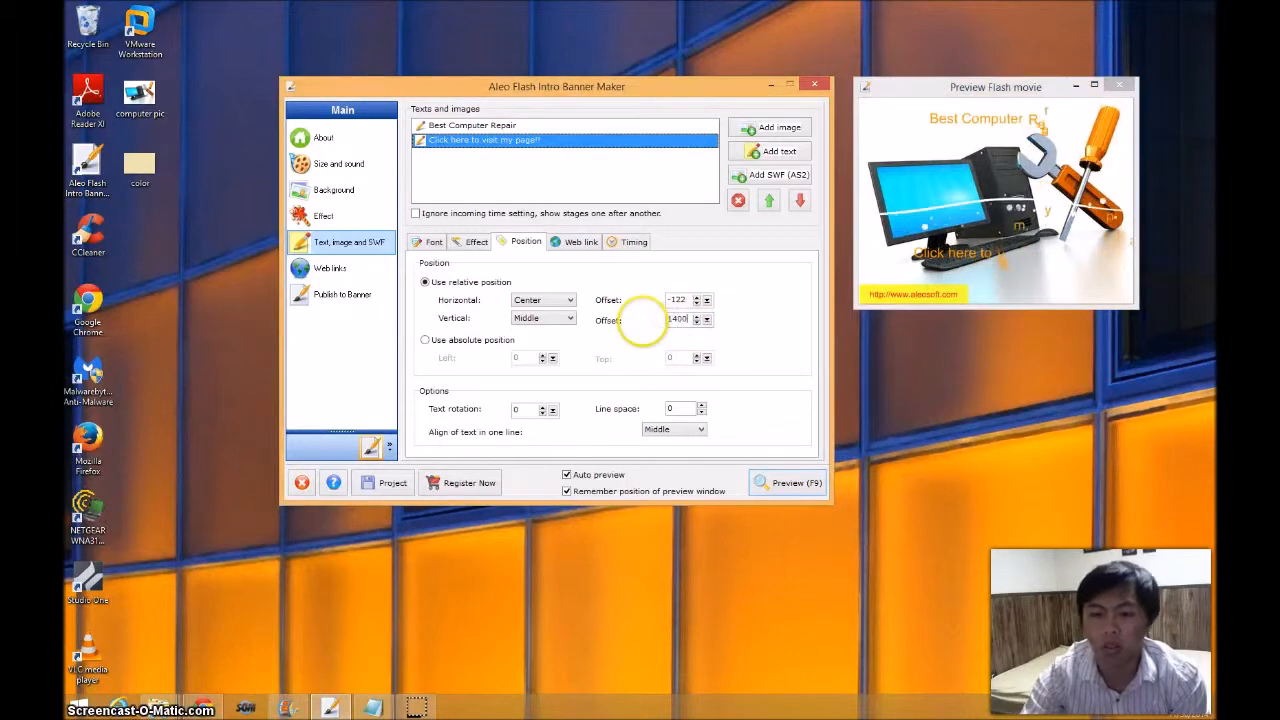
{"action": "key", "text": "BackSpace"}
{"action": "key", "text": "BackSpace"}
{"action": "key", "text": "BackSpace"}
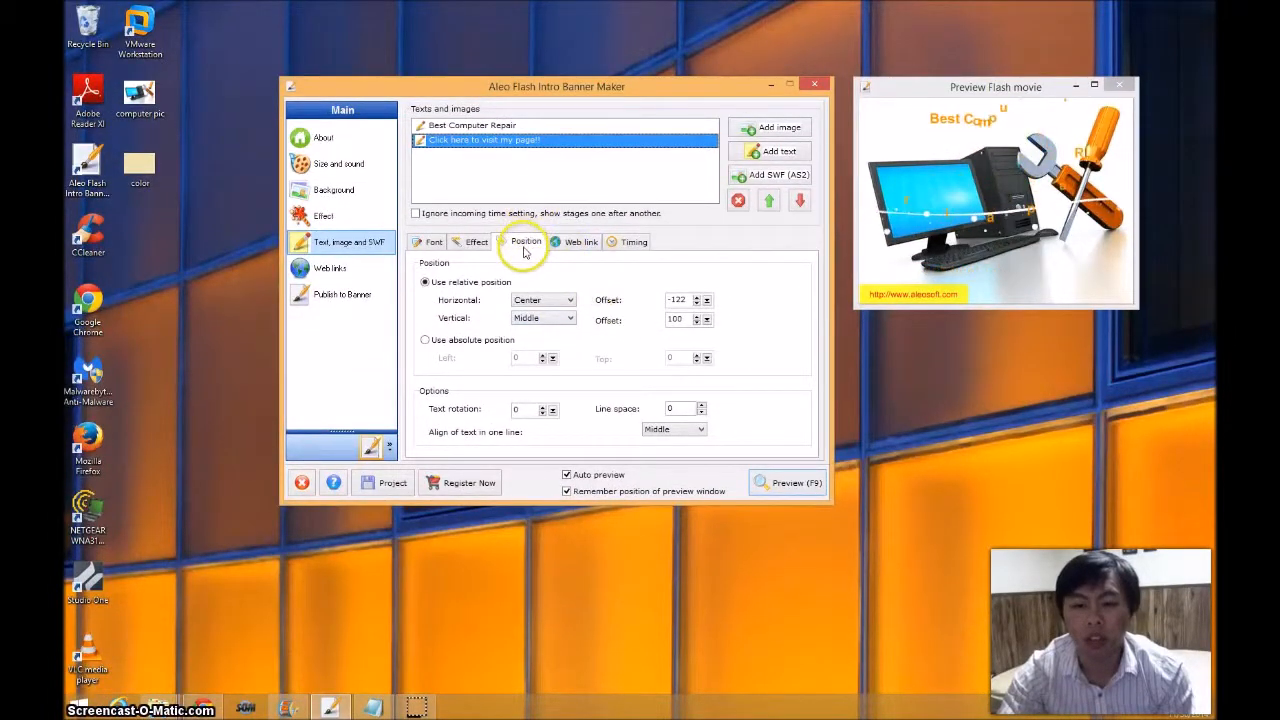
Edit the default font style to give the text a black font border of width 1.
{"action": "left_click", "coordinate": [432, 245]}
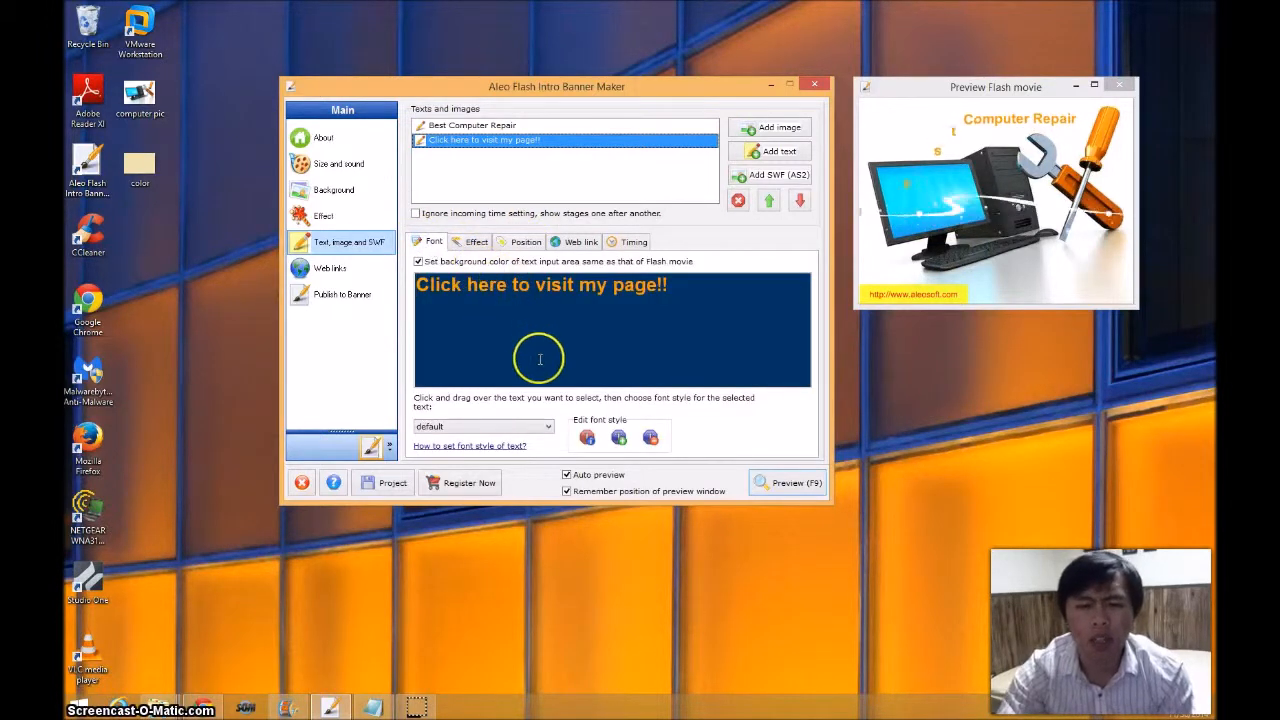
{"action": "left_click", "coordinate": [586, 438]}
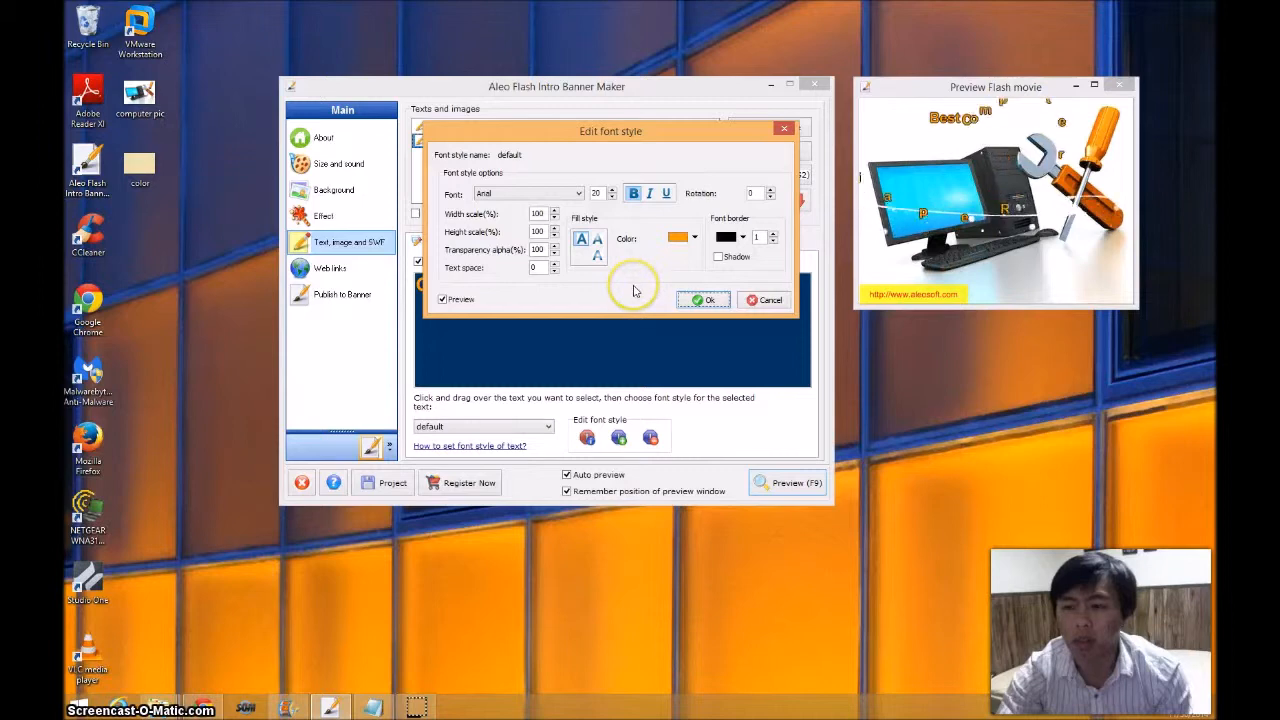
{"action": "left_click", "coordinate": [695, 300]}
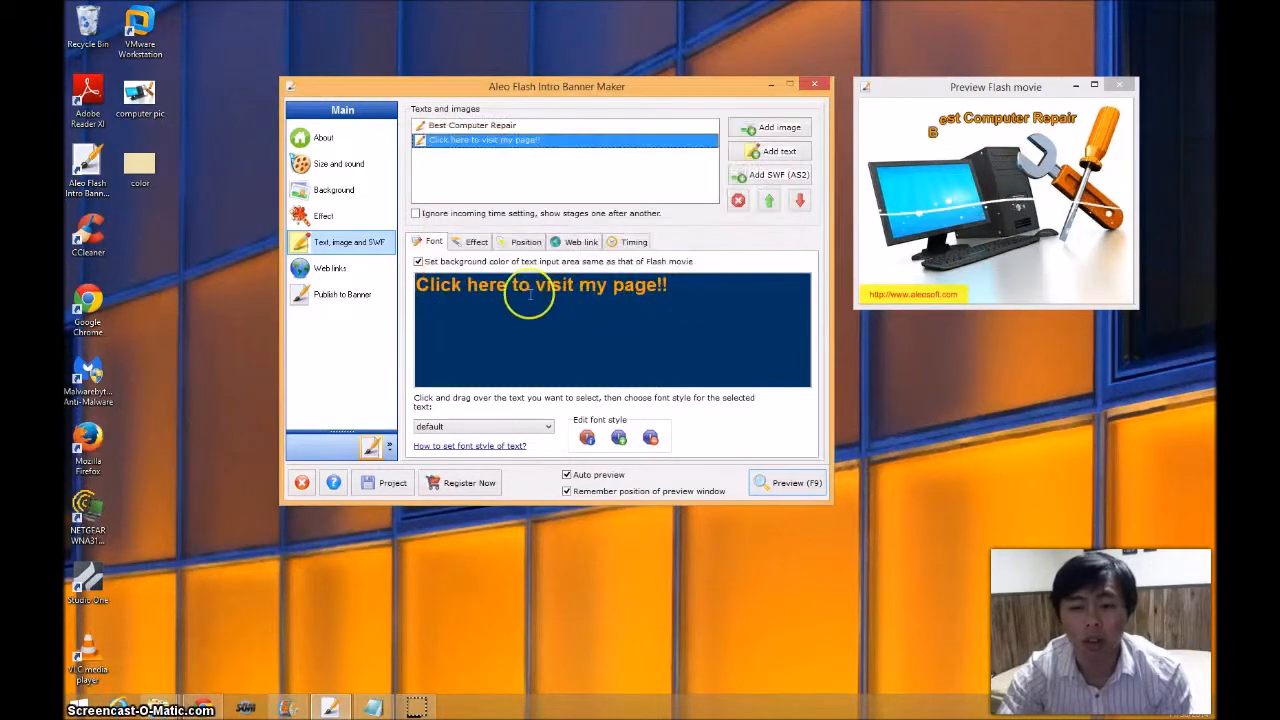
Try the Fly from Bottom and Fly from Bottom-left effects on the "Click here to visit my page!!" text, and settle on Arrow.
{"action": "left_click", "coordinate": [471, 244]}
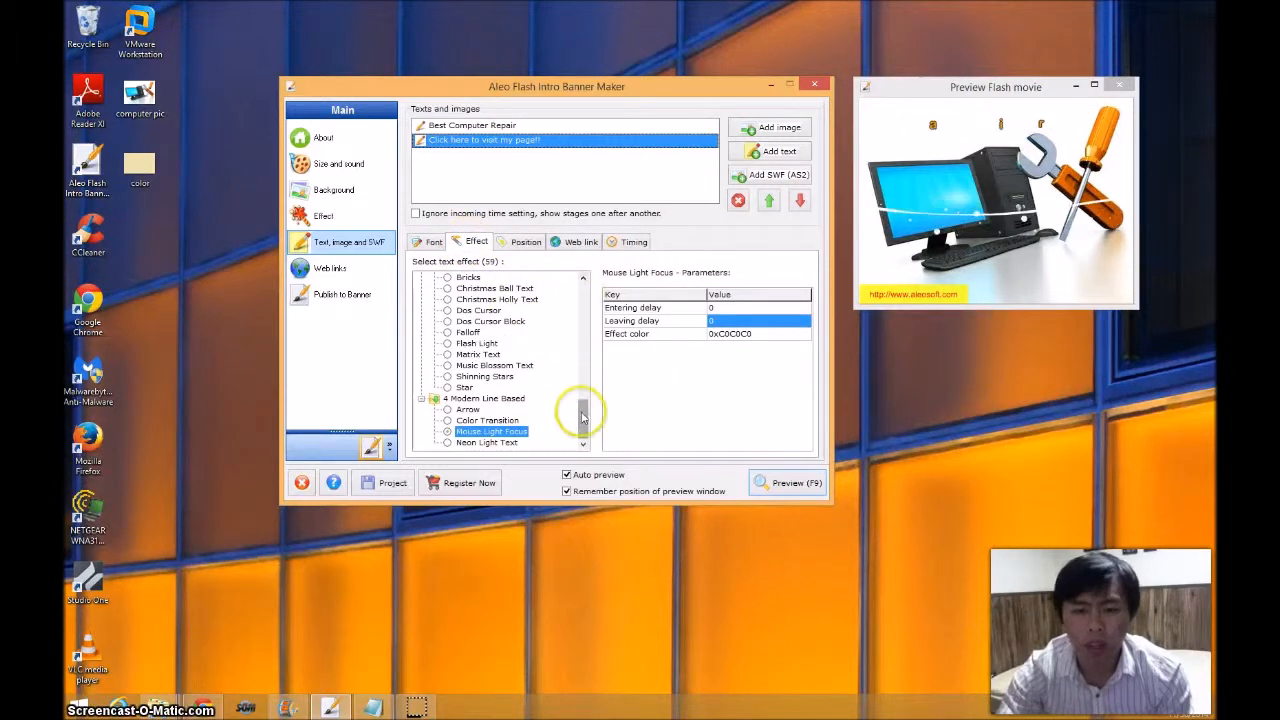
{"action": "left_click_drag", "start_coordinate": [578, 412], "coordinate": [583, 325]}
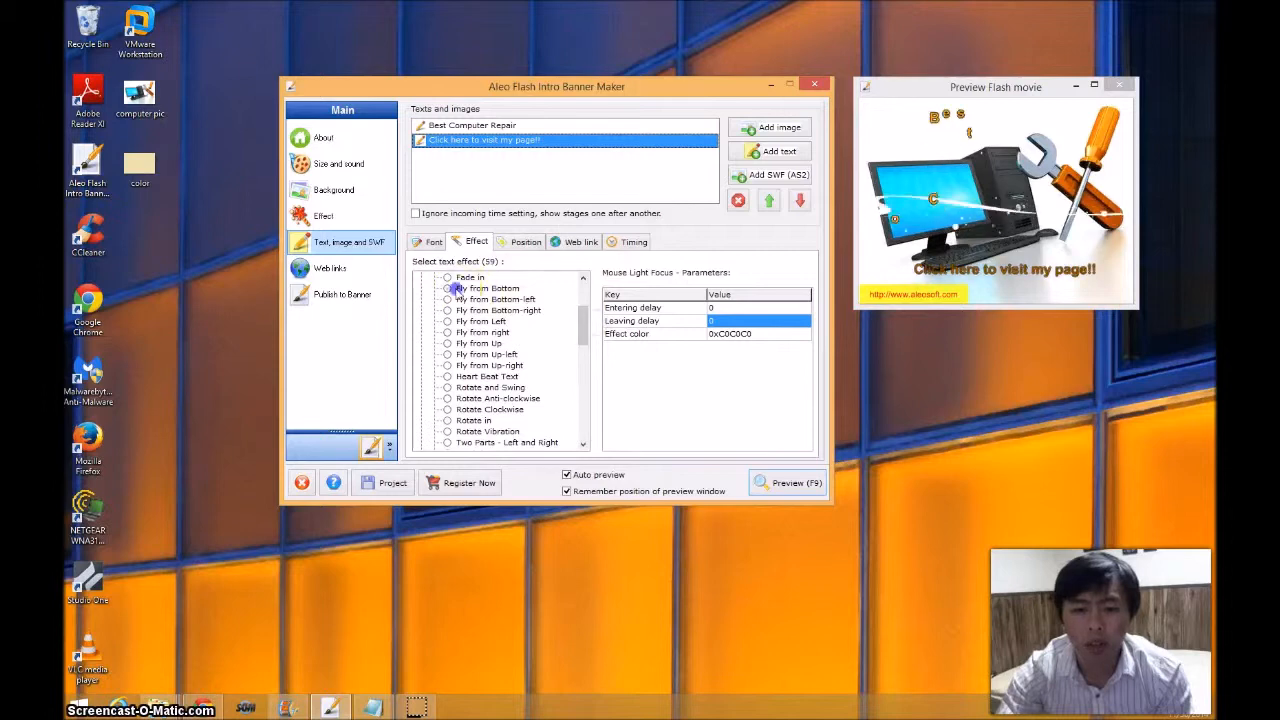
{"action": "left_click", "coordinate": [470, 288]}
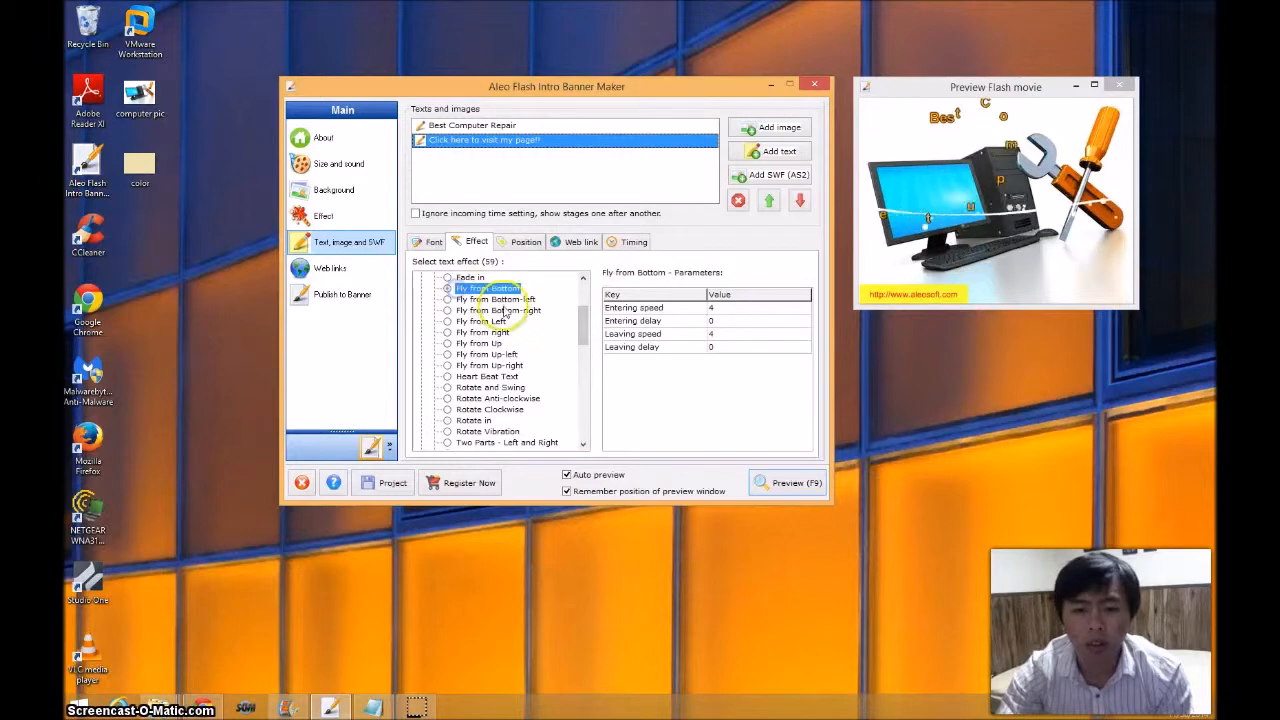
{"action": "left_click", "coordinate": [452, 299]}
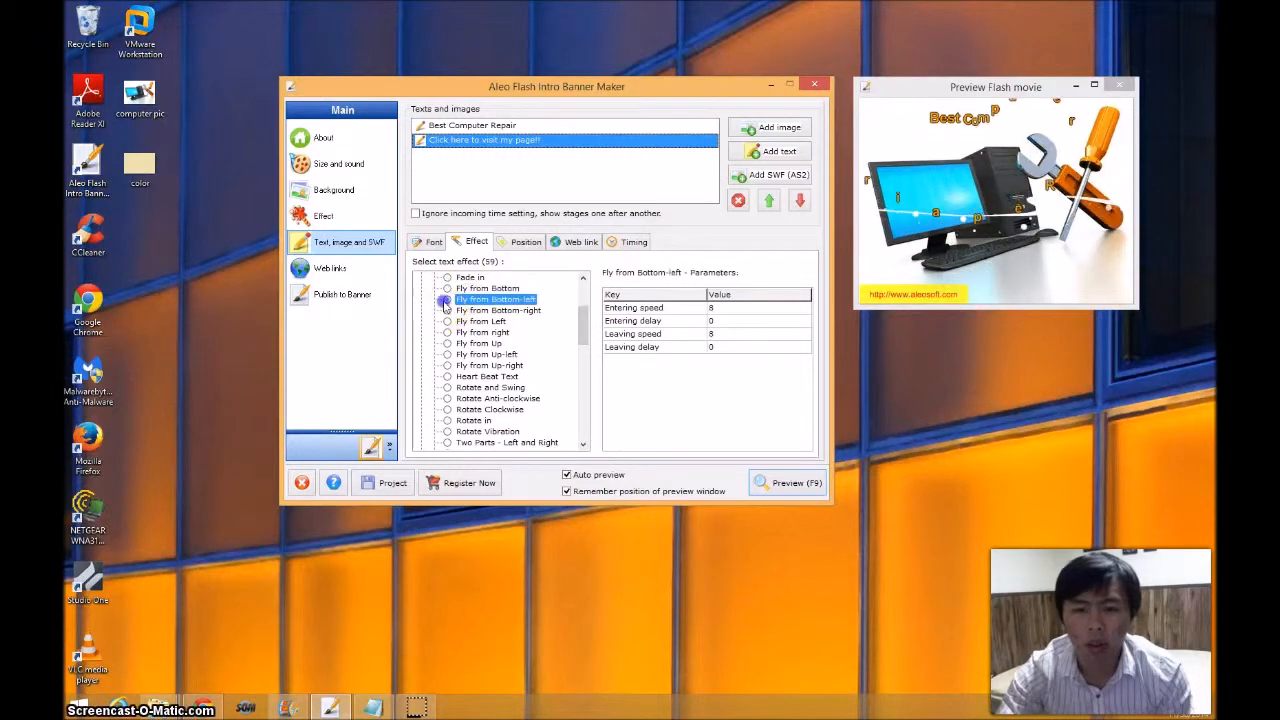
{"action": "left_click_drag", "start_coordinate": [584, 318], "coordinate": [574, 420]}
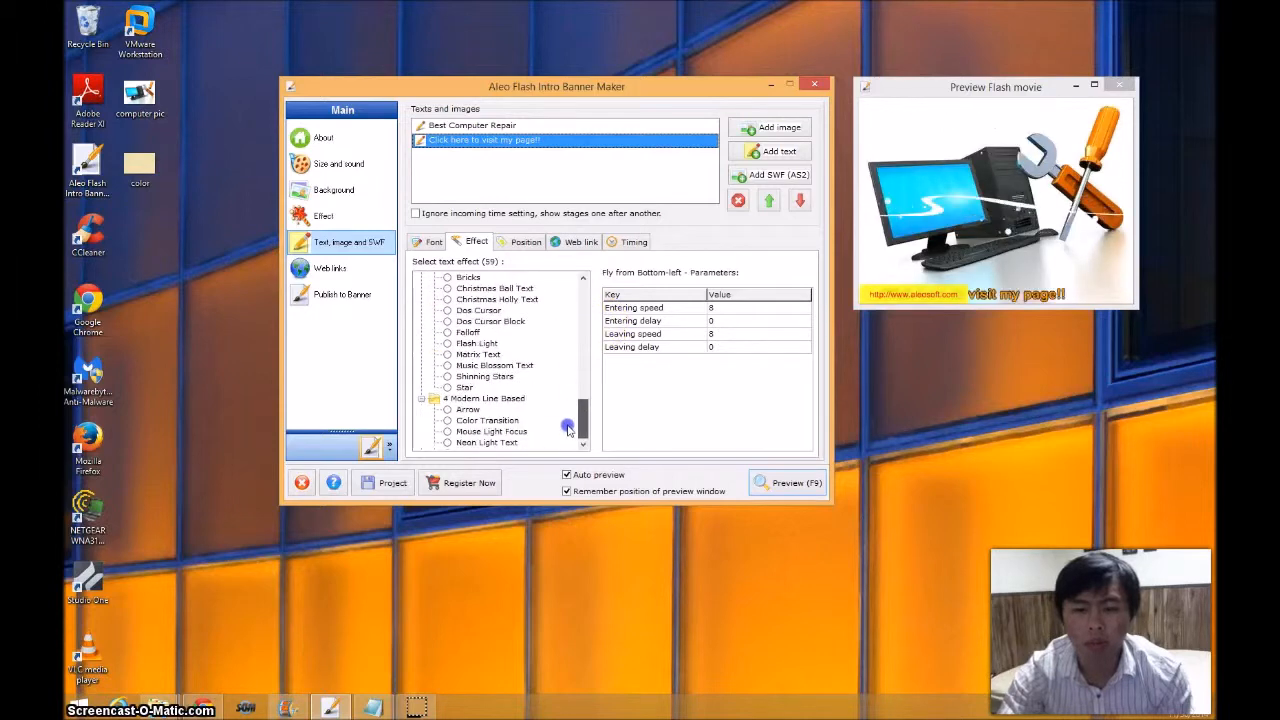
{"action": "left_click", "coordinate": [452, 410]}
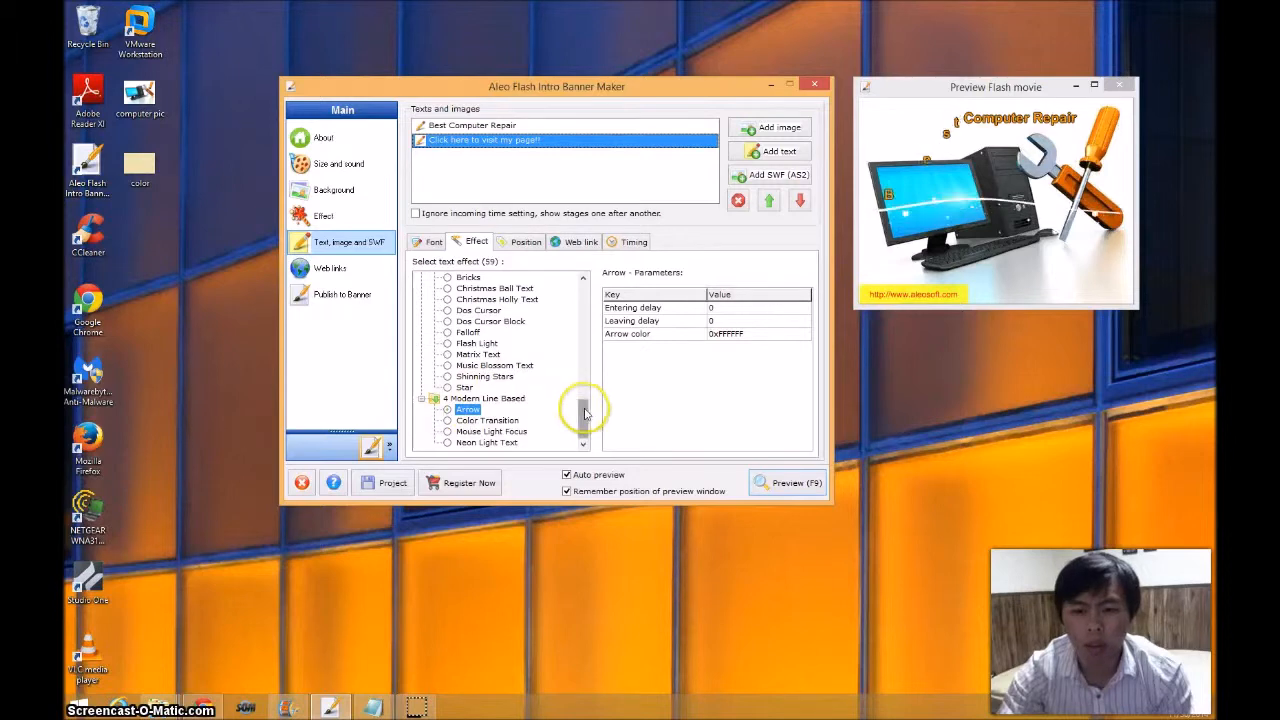
Apply the Color Transition effect under Modern Line Based to the "Best Computer Repair" text.
{"action": "left_click", "coordinate": [495, 126]}
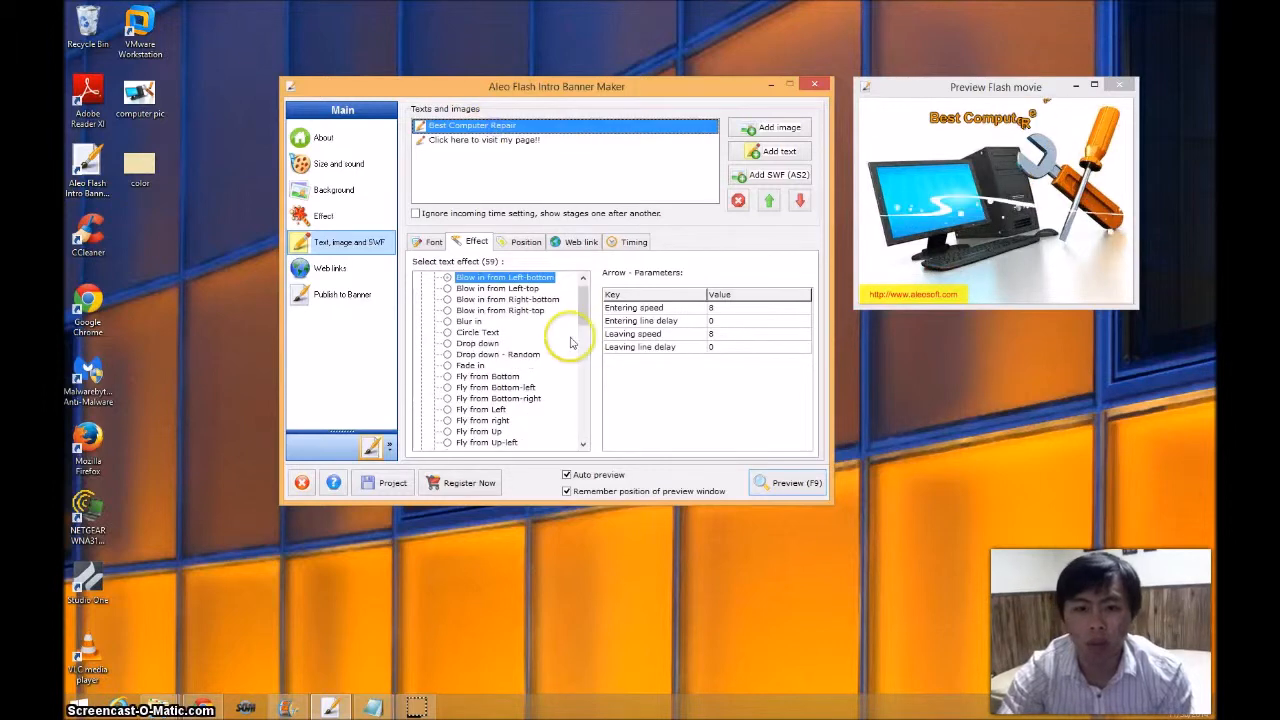
{"action": "left_click_drag", "start_coordinate": [587, 315], "coordinate": [578, 430]}
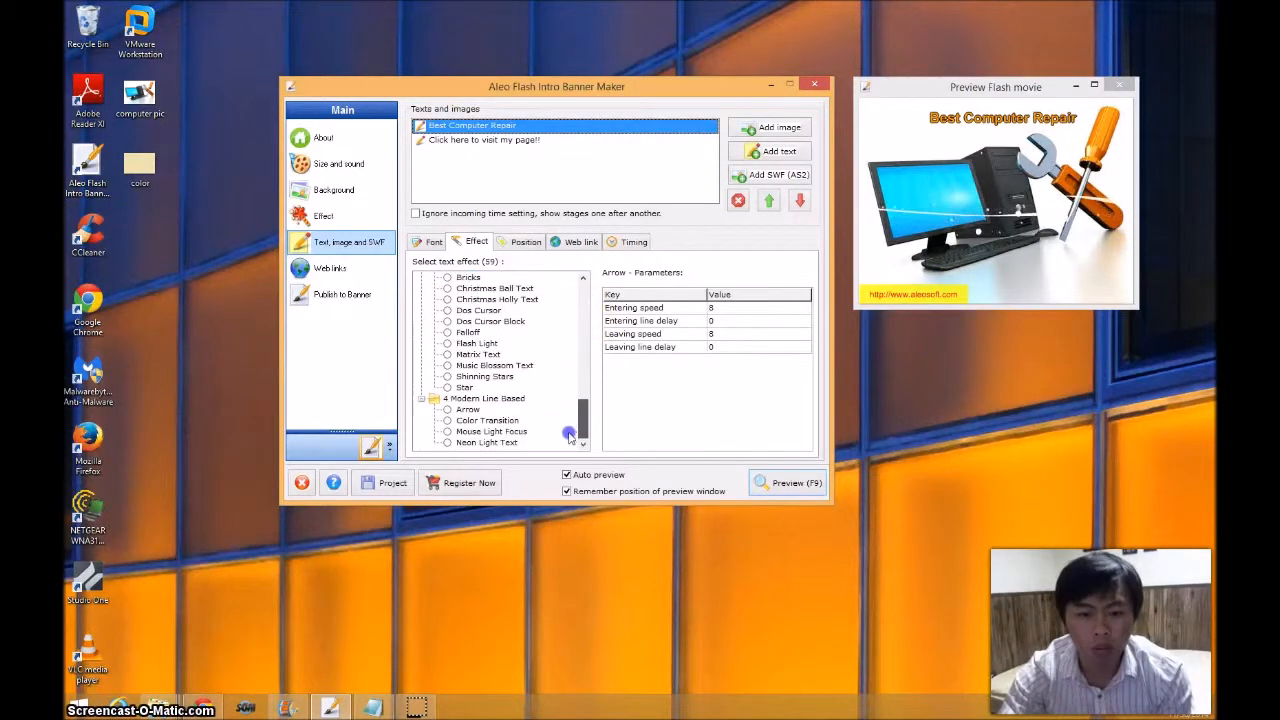
{"action": "left_click", "coordinate": [447, 421]}
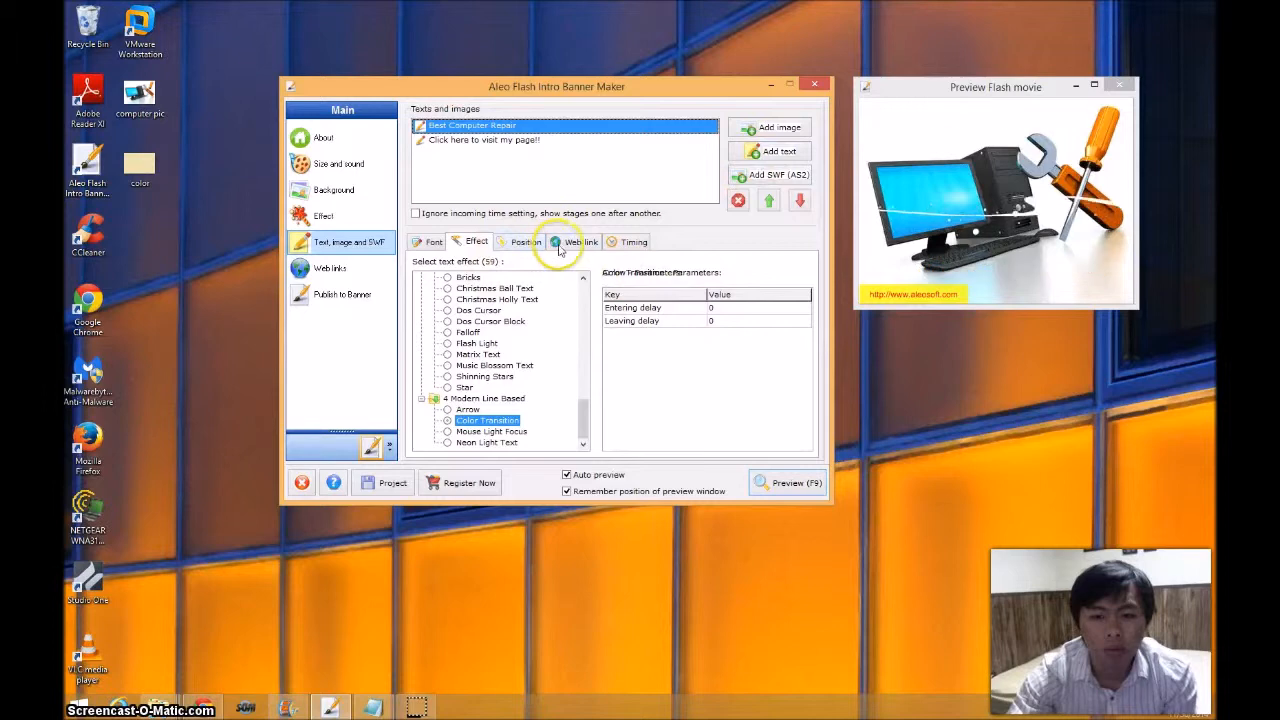
{"action": "left_click", "coordinate": [519, 142]}
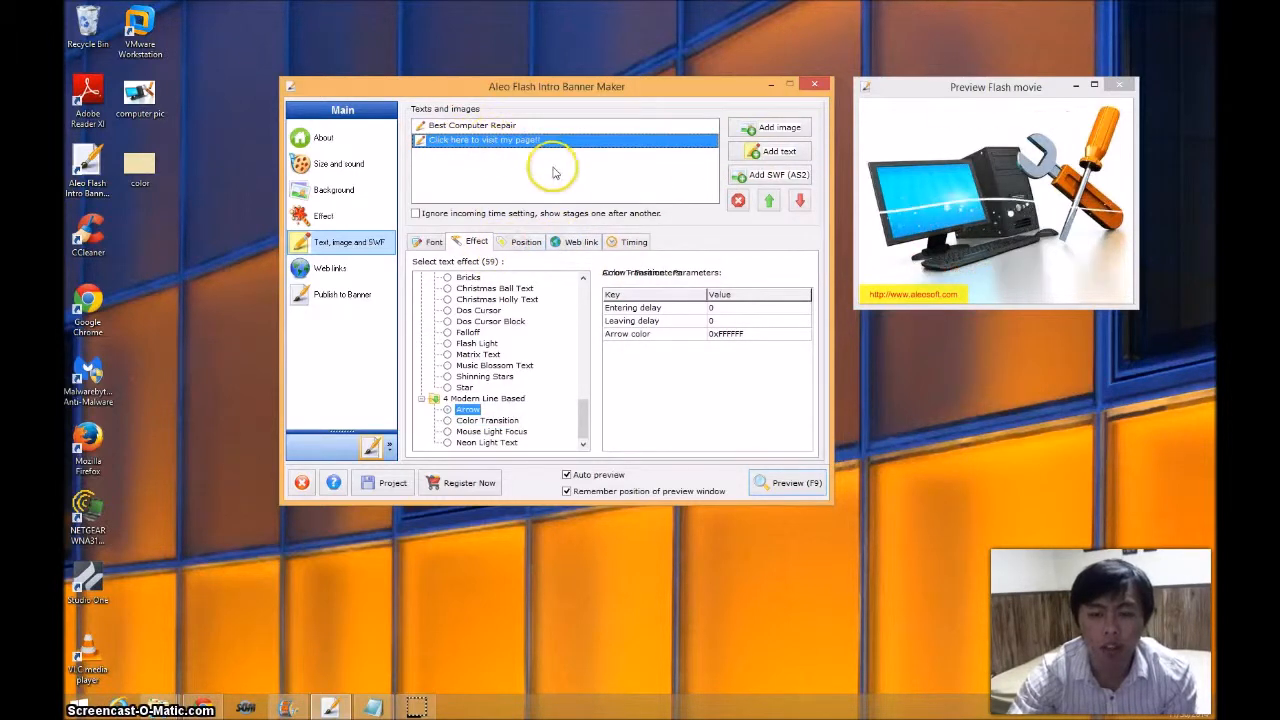
{"action": "left_click", "coordinate": [577, 245]}
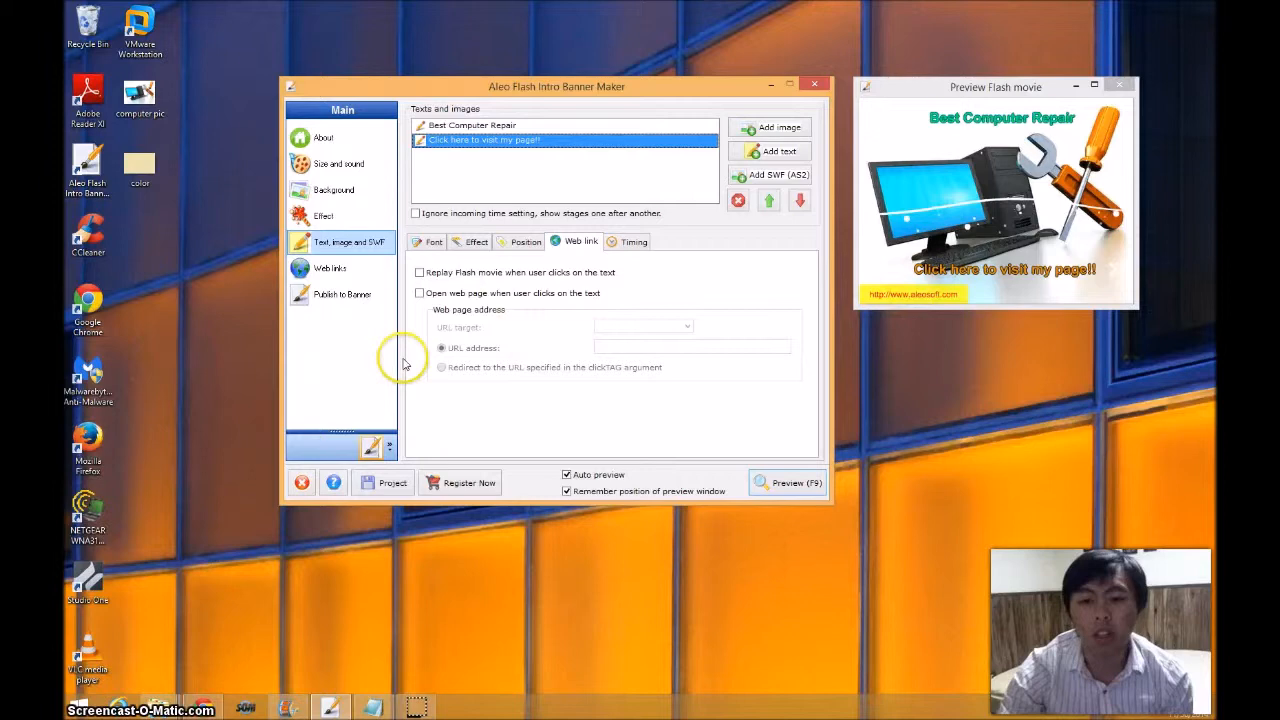
{"action": "left_click", "coordinate": [419, 293]}
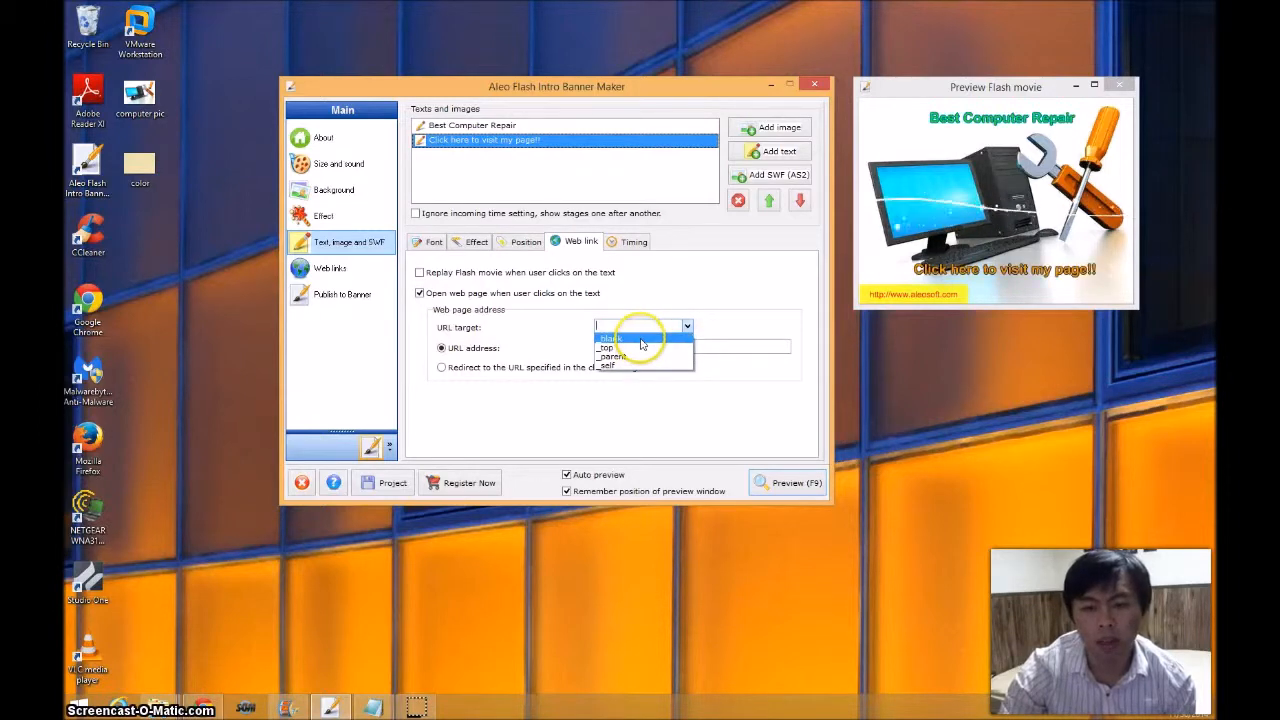
{"action": "left_click", "coordinate": [641, 339]}
{"action": "left_click", "coordinate": [609, 347]}
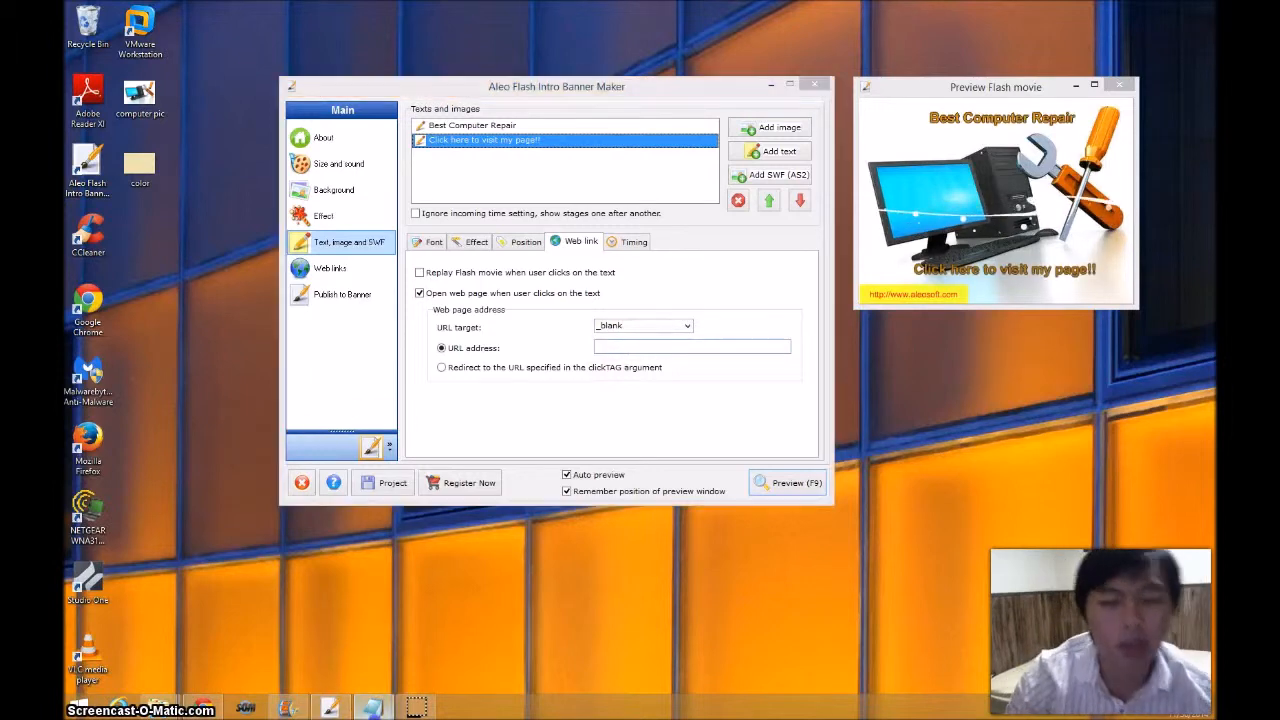
{"action": "left_click", "coordinate": [372, 708]}
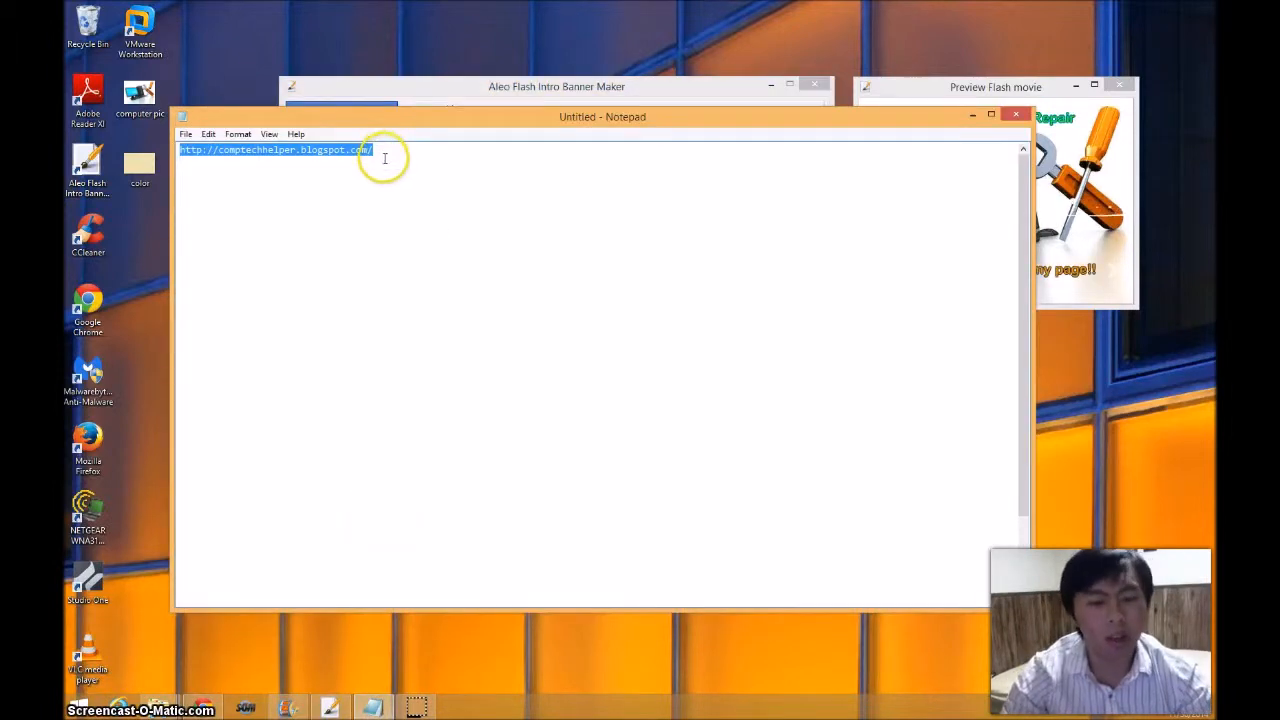
{"action": "left_click", "coordinate": [974, 117]}
{"action": "type", "text": "http://comptechhelper.blogspot.com/"}
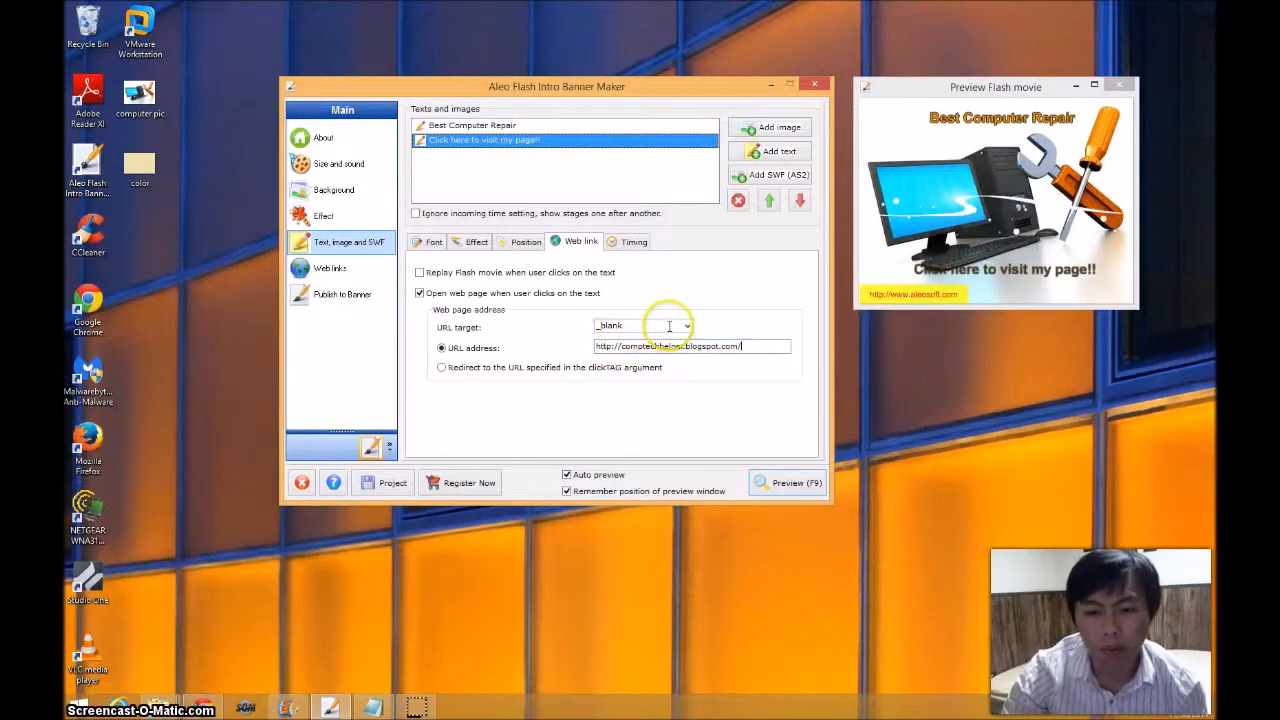
{"action": "left_click", "coordinate": [767, 484]}
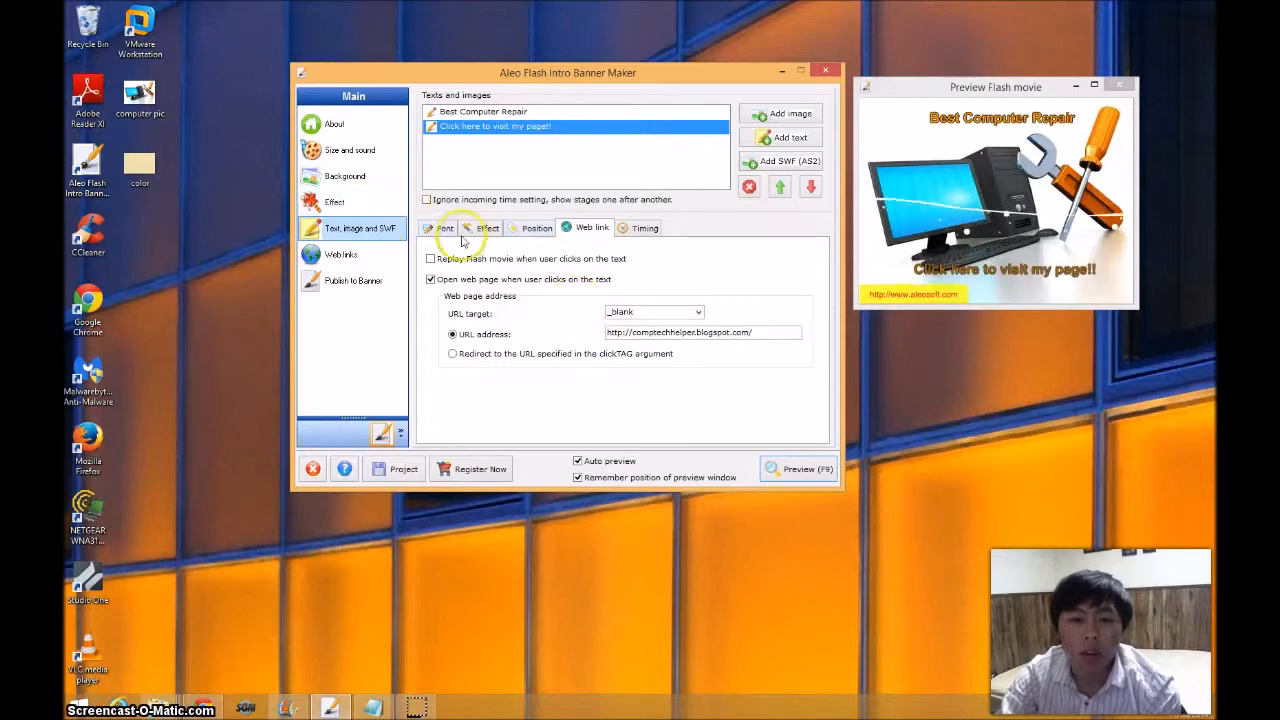
{"action": "left_click", "coordinate": [355, 260]}
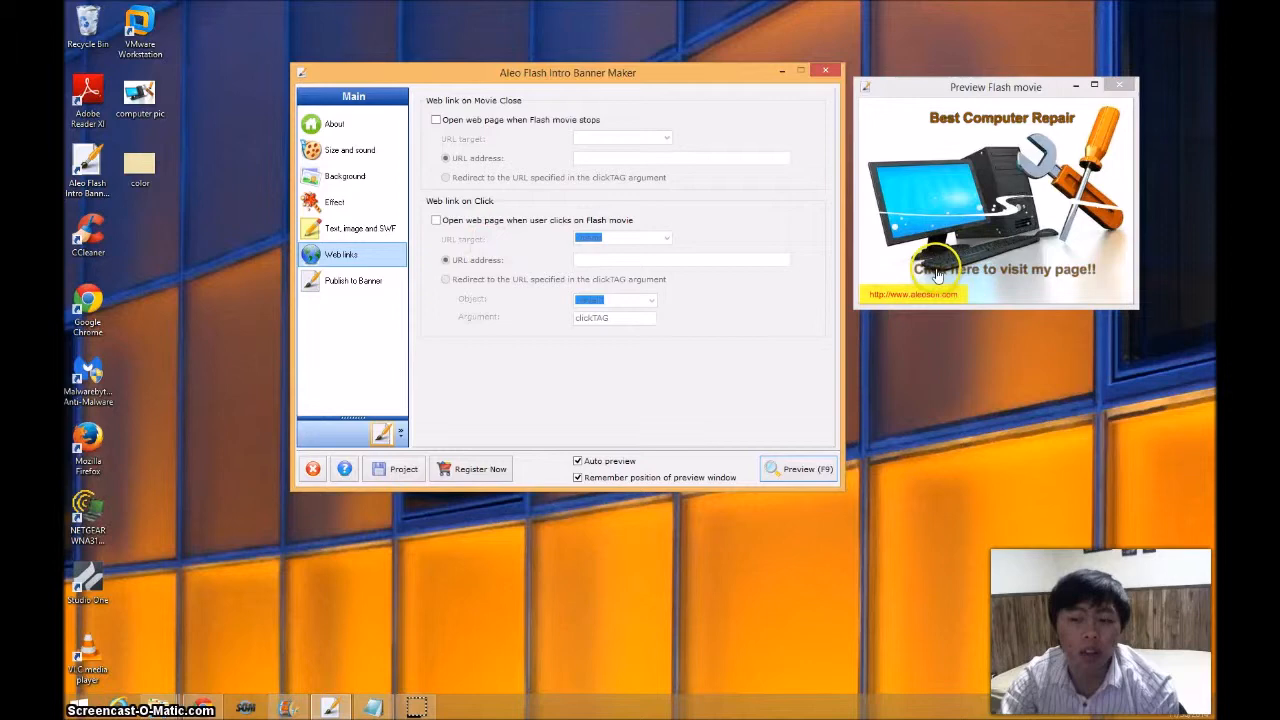
{"action": "left_click", "coordinate": [436, 220]}
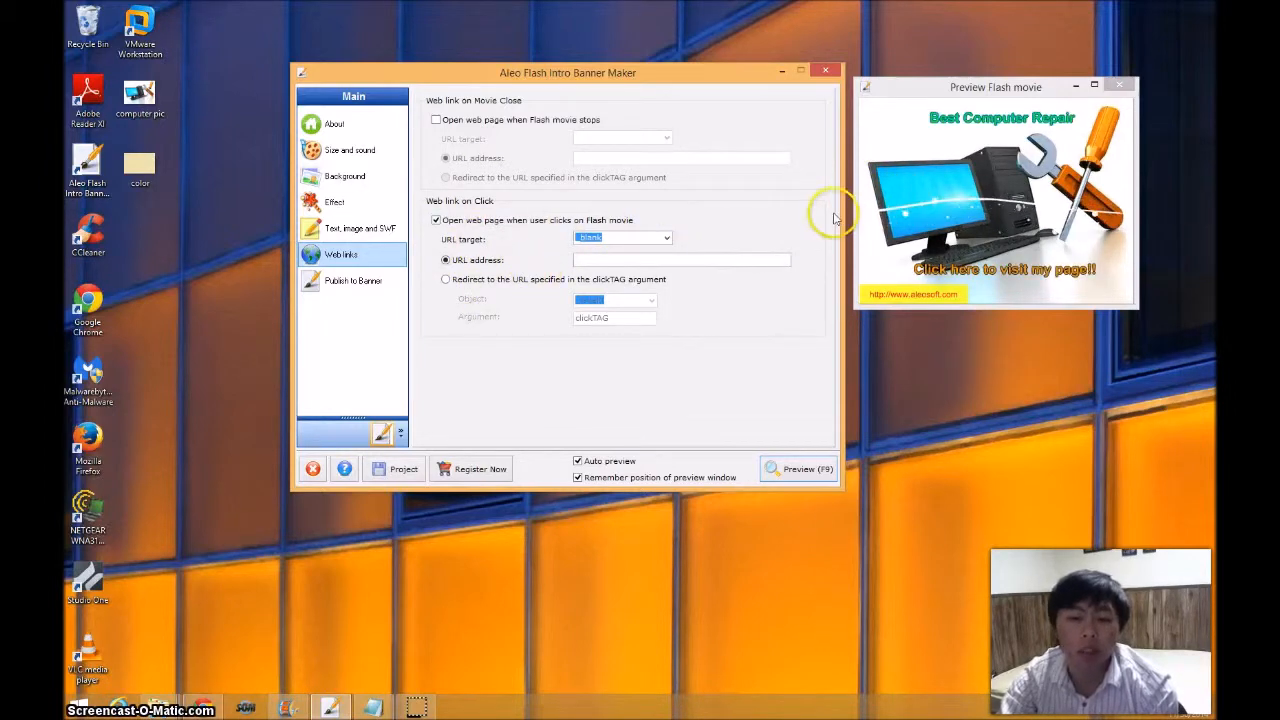
{"action": "left_click", "coordinate": [436, 220]}
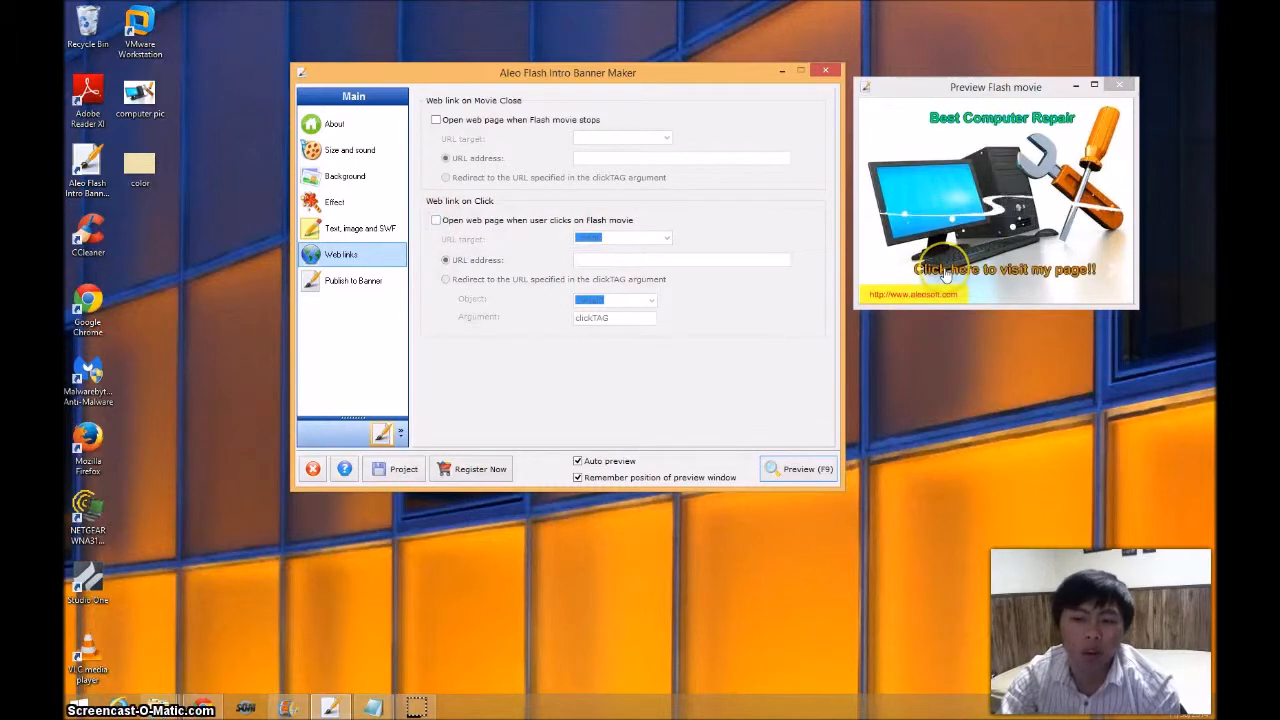
Publish the banner as a Flash movie (.swf), saving it to the Desktop under the file name banner2.
{"action": "left_click", "coordinate": [338, 284]}
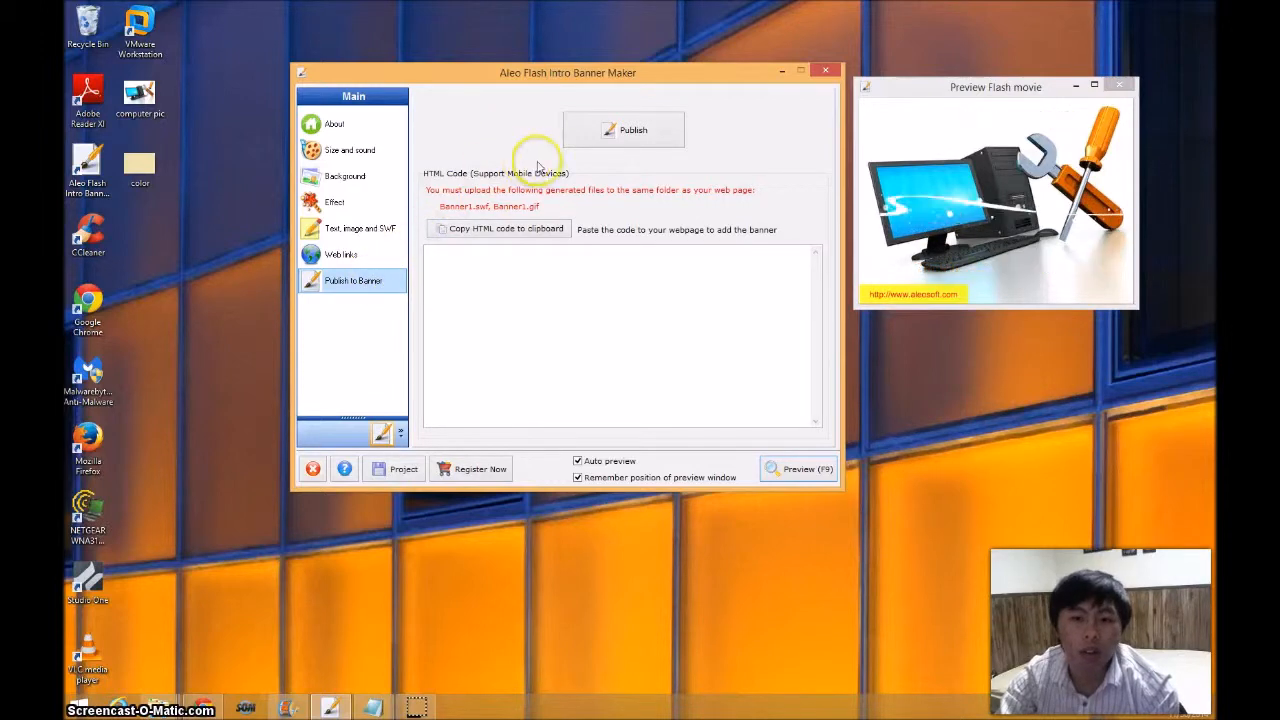
{"action": "left_click", "coordinate": [617, 137]}
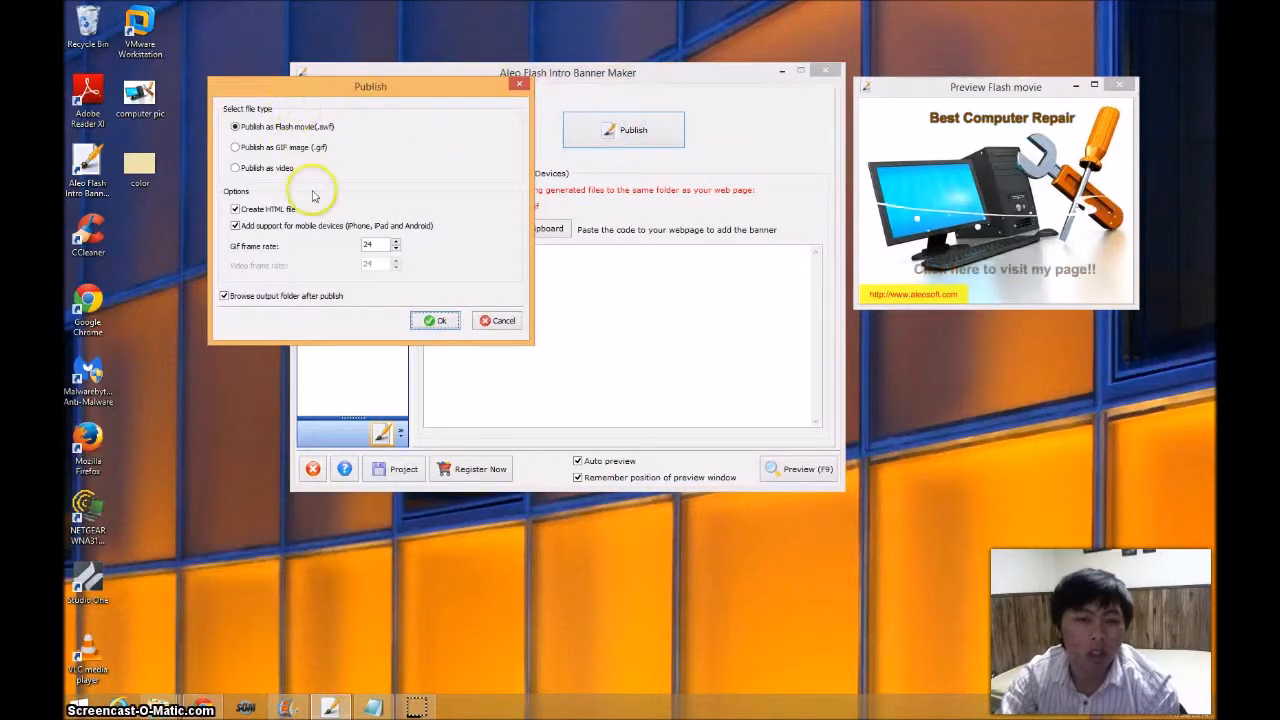
{"action": "left_click", "coordinate": [430, 322]}
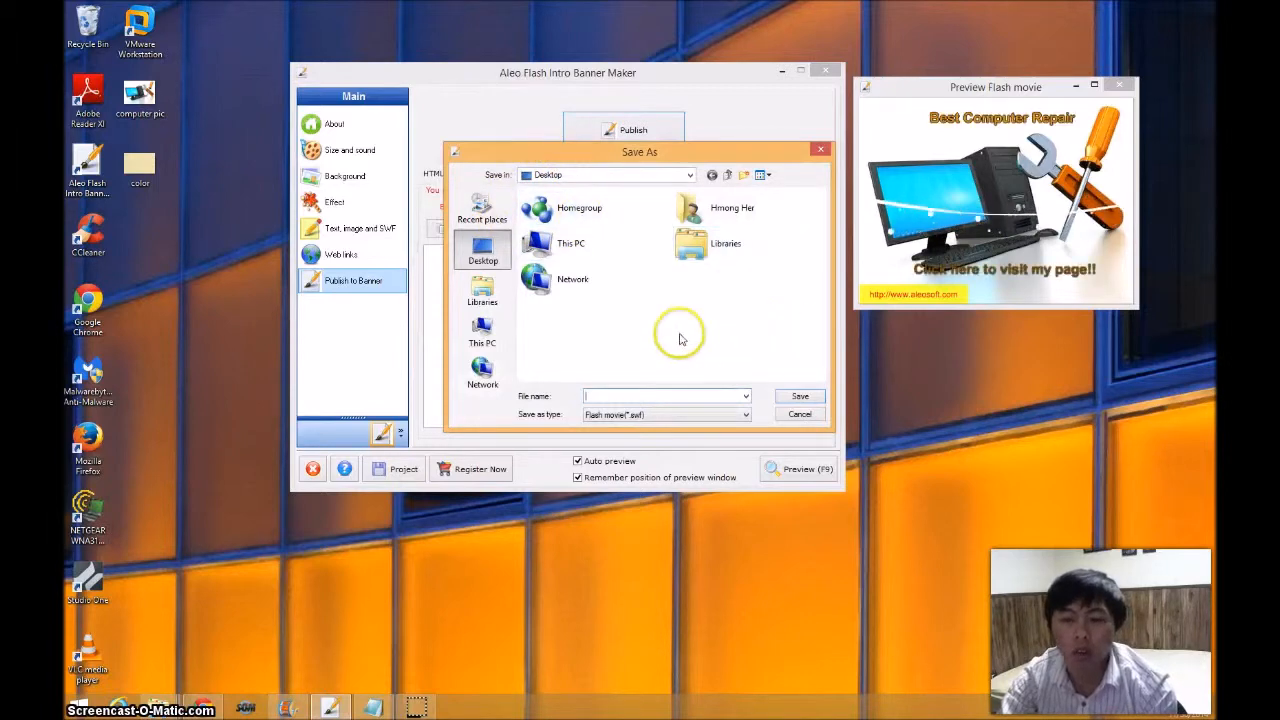
{"action": "left_click", "coordinate": [593, 397]}
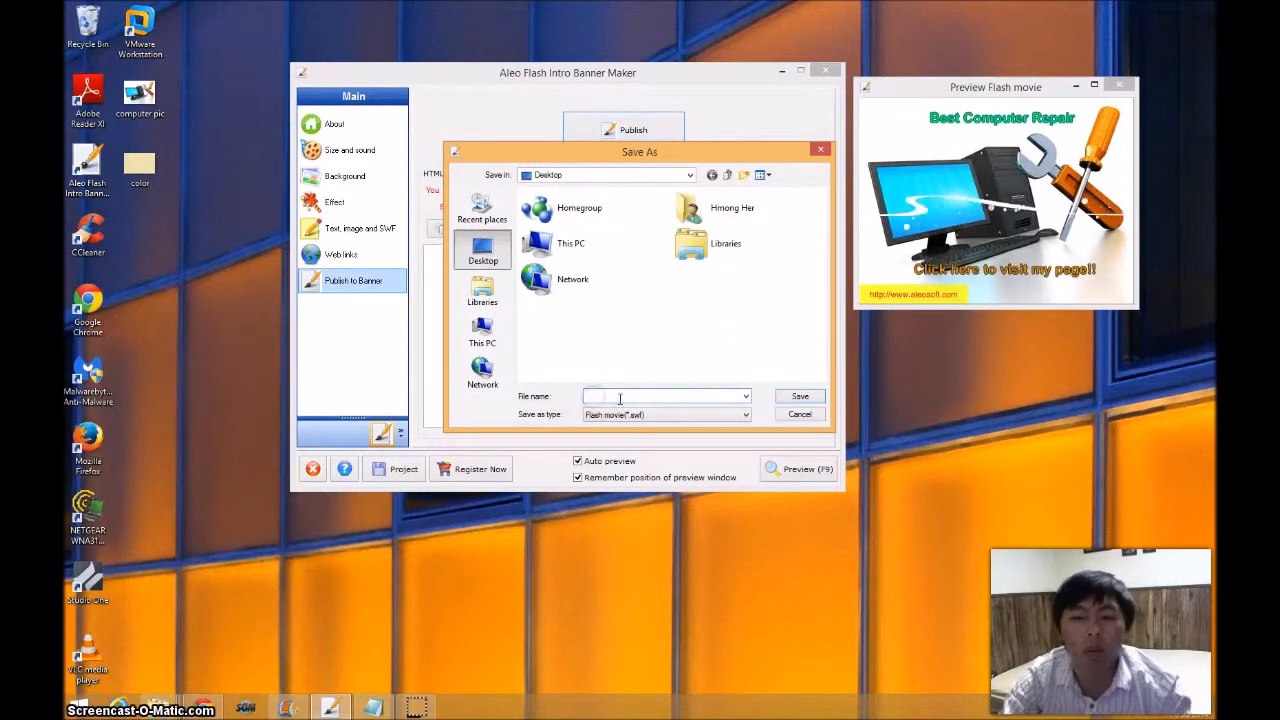
{"action": "left_click", "coordinate": [594, 152]}
{"action": "type", "text": "ba"}
{"action": "key", "text": "BackSpace"}
{"action": "key", "text": "BackSpace"}
{"action": "type", "text": "banner"}
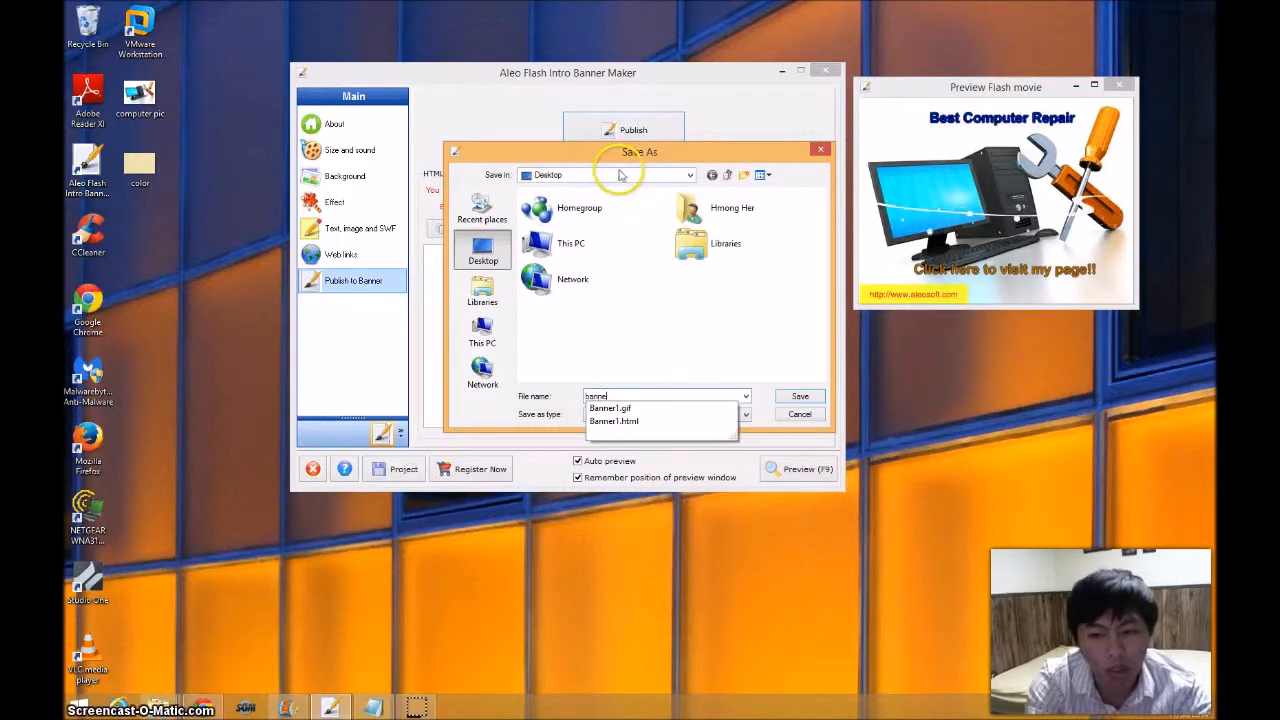
{"action": "type", "text": "2"}
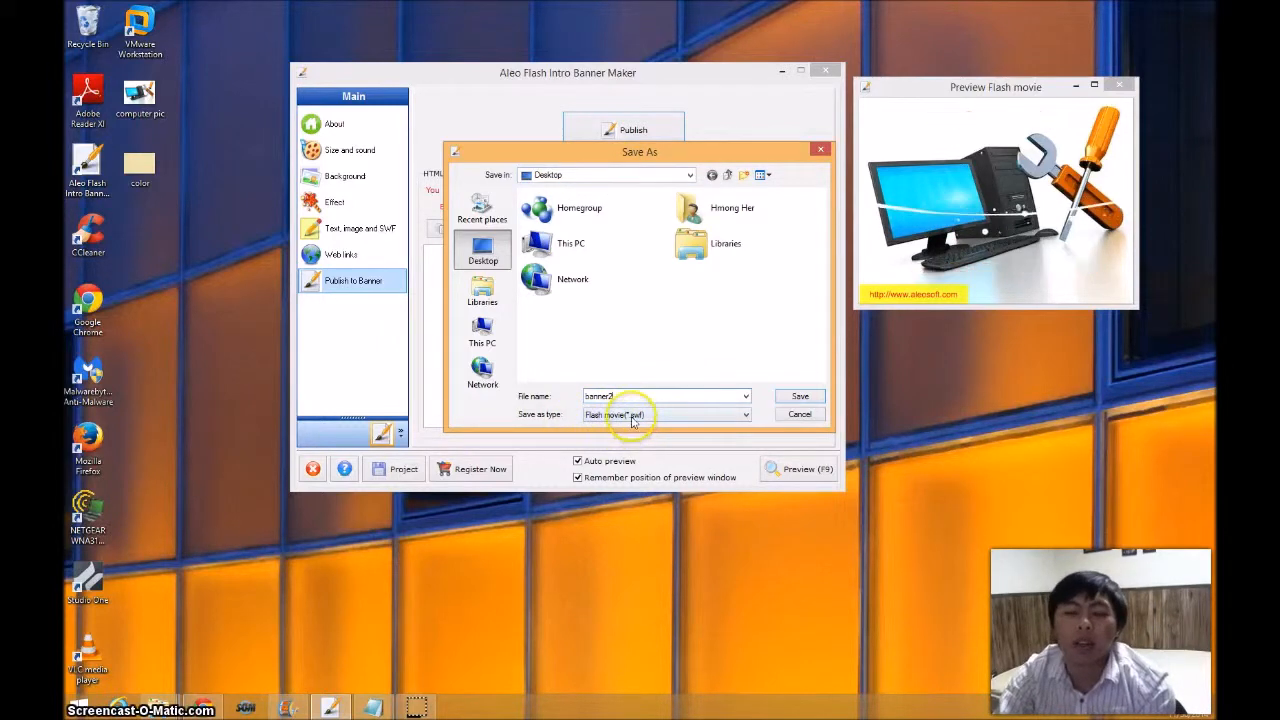
{"action": "left_click", "coordinate": [800, 396]}
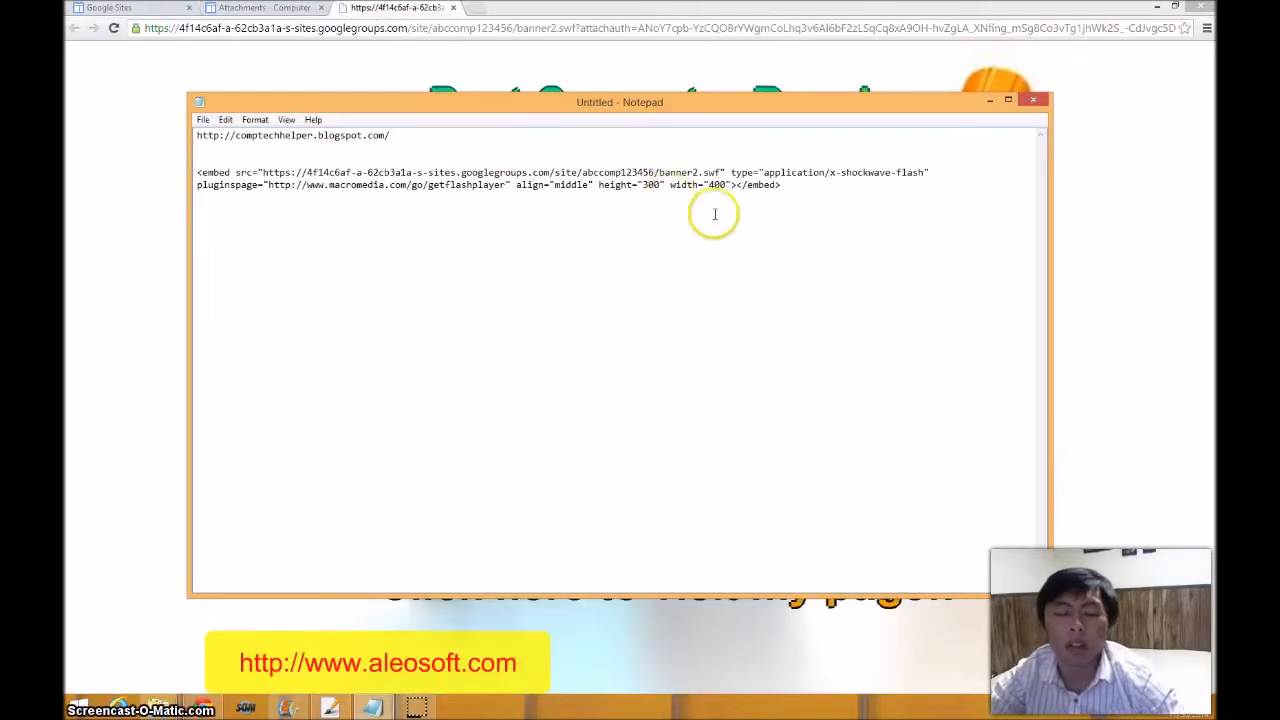
Copy the banner2.swf embed code from Notepad and open blogger.com in a new Chrome tab.
{"action": "left_click_drag", "start_coordinate": [790, 186], "coordinate": [108, 166]}
{"action": "key", "text": "ctrl+c"}
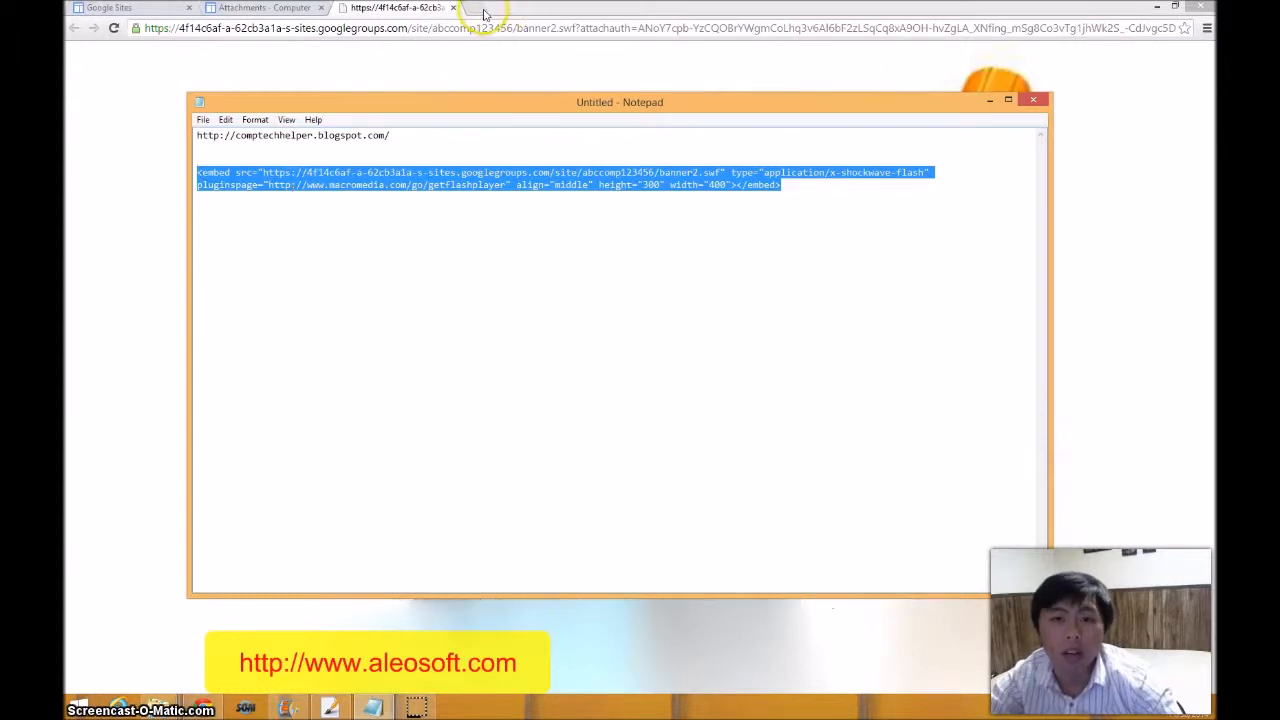
{"action": "left_click", "coordinate": [393, 8]}
{"action": "left_click", "coordinate": [472, 8]}
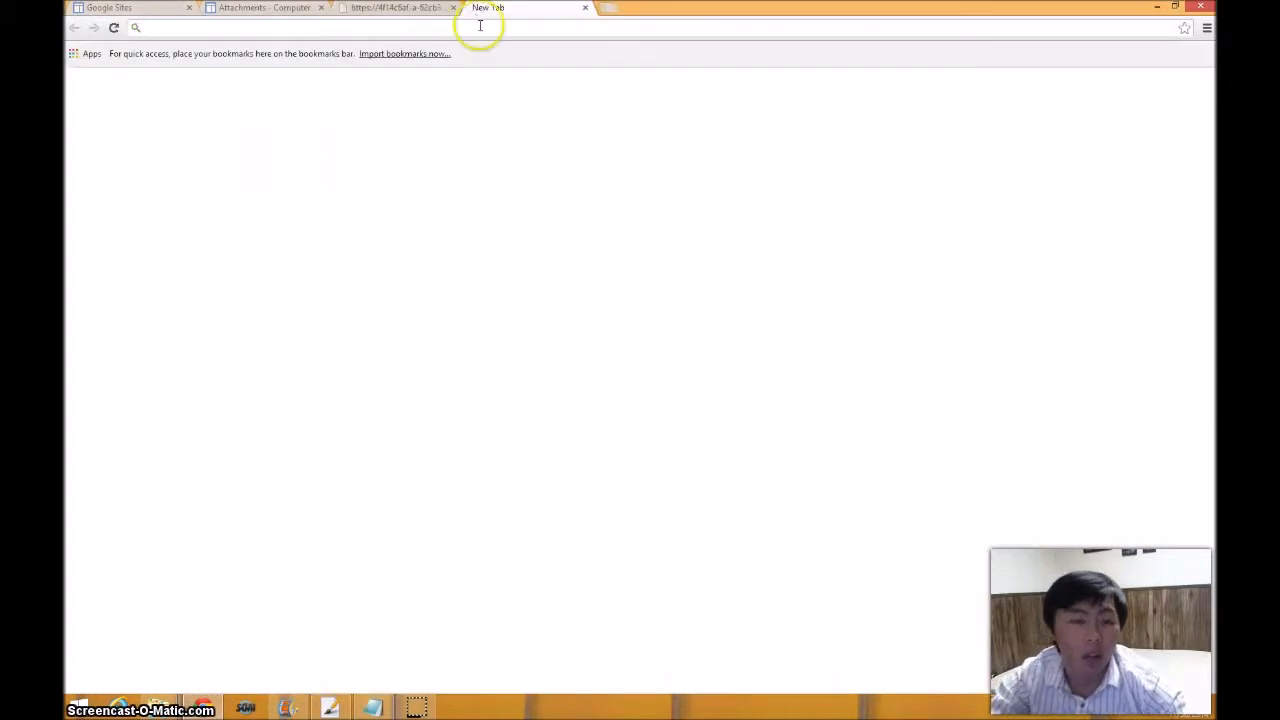
{"action": "type", "text": "blogger.com"}
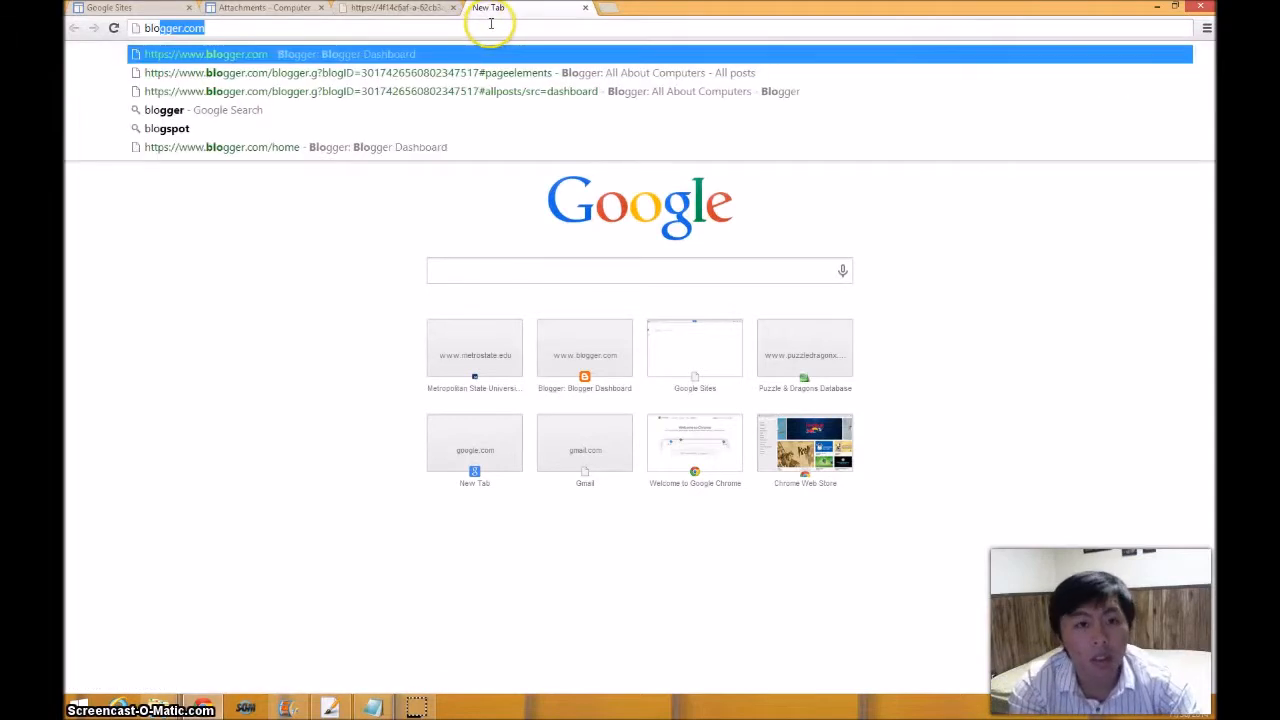
{"action": "key", "text": "Return"}
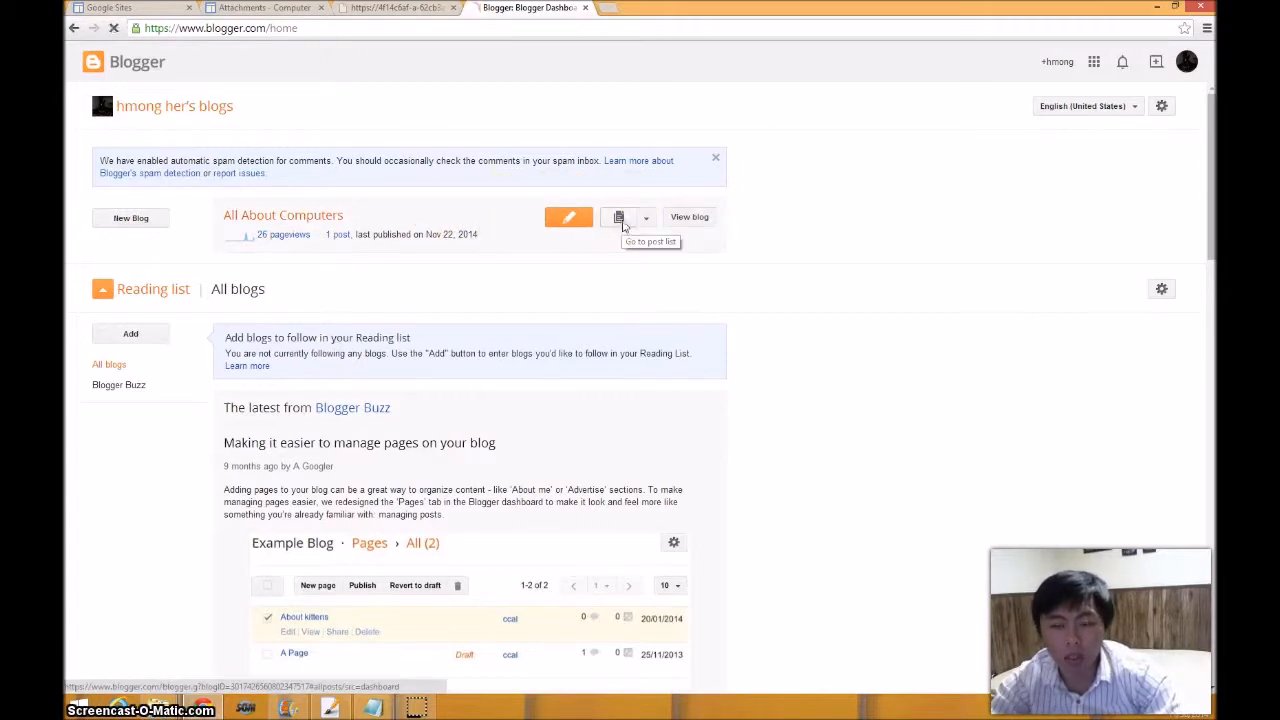
Open the layout of the All About Computers blog and add an HTML/JavaScript gadget above About Me.
{"action": "left_click", "coordinate": [620, 220]}
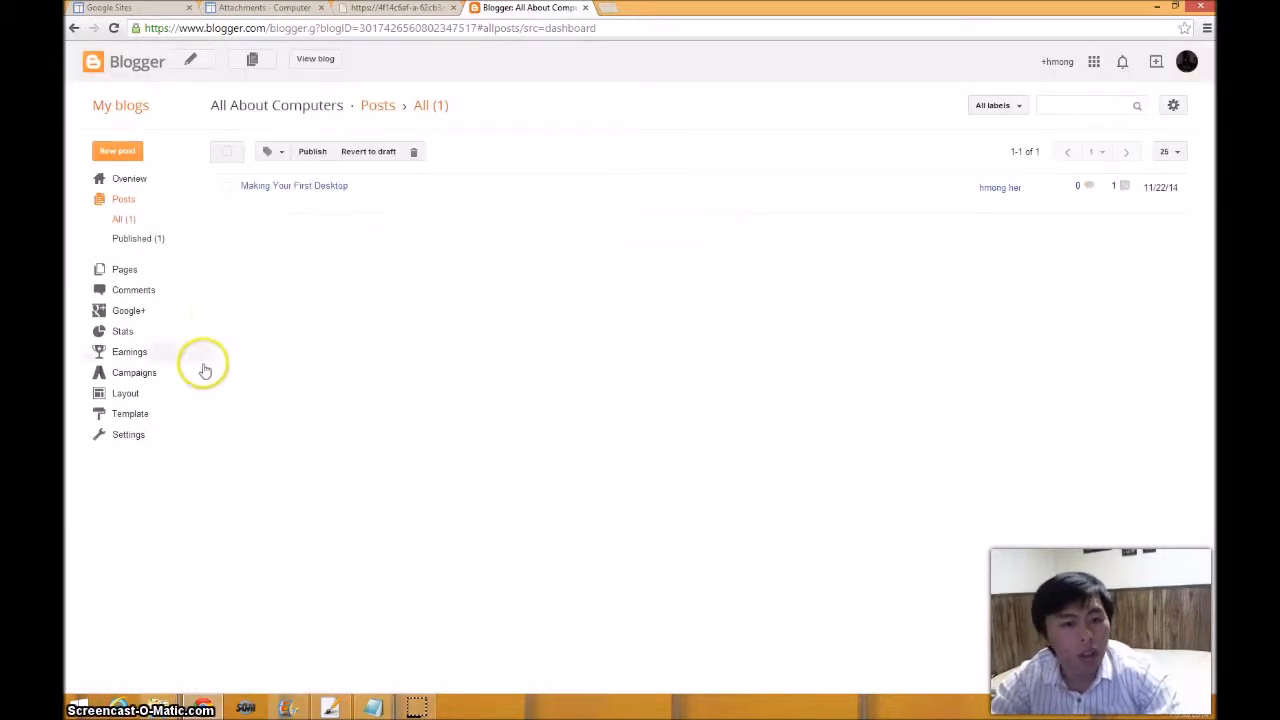
{"action": "left_click", "coordinate": [122, 396]}
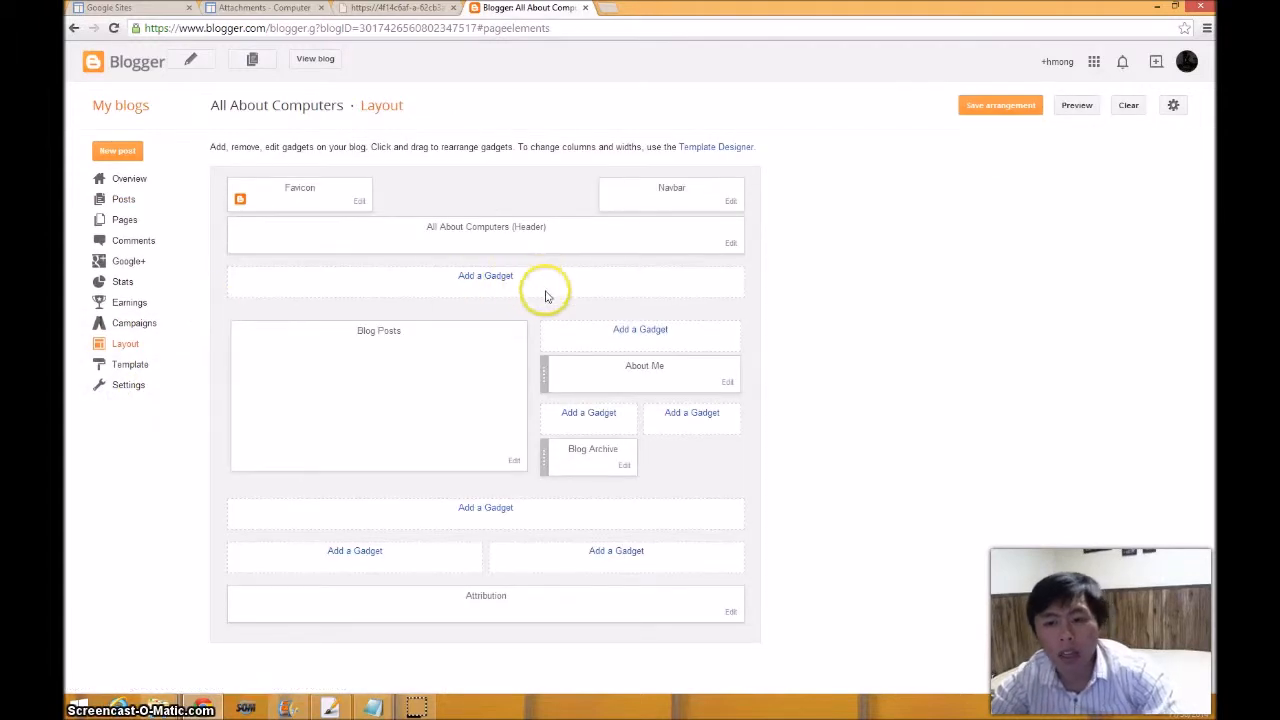
{"action": "left_click", "coordinate": [648, 337]}
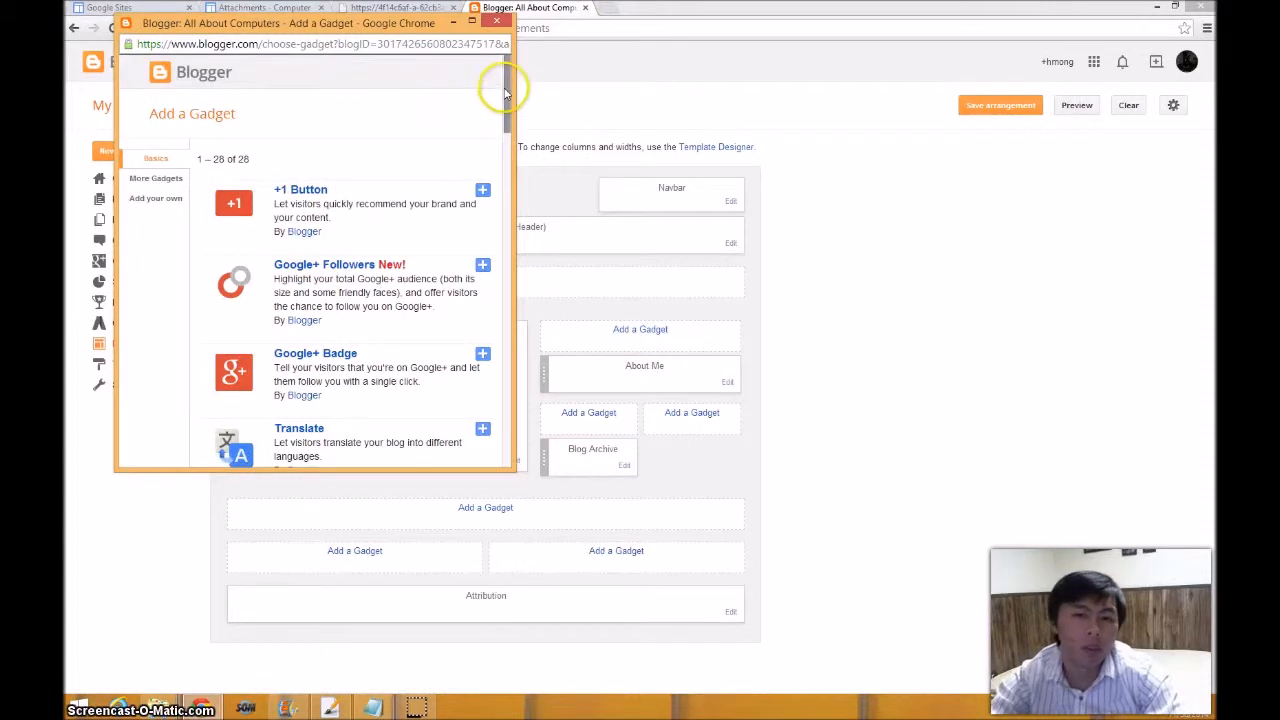
{"action": "left_click_drag", "start_coordinate": [509, 80], "coordinate": [500, 238]}
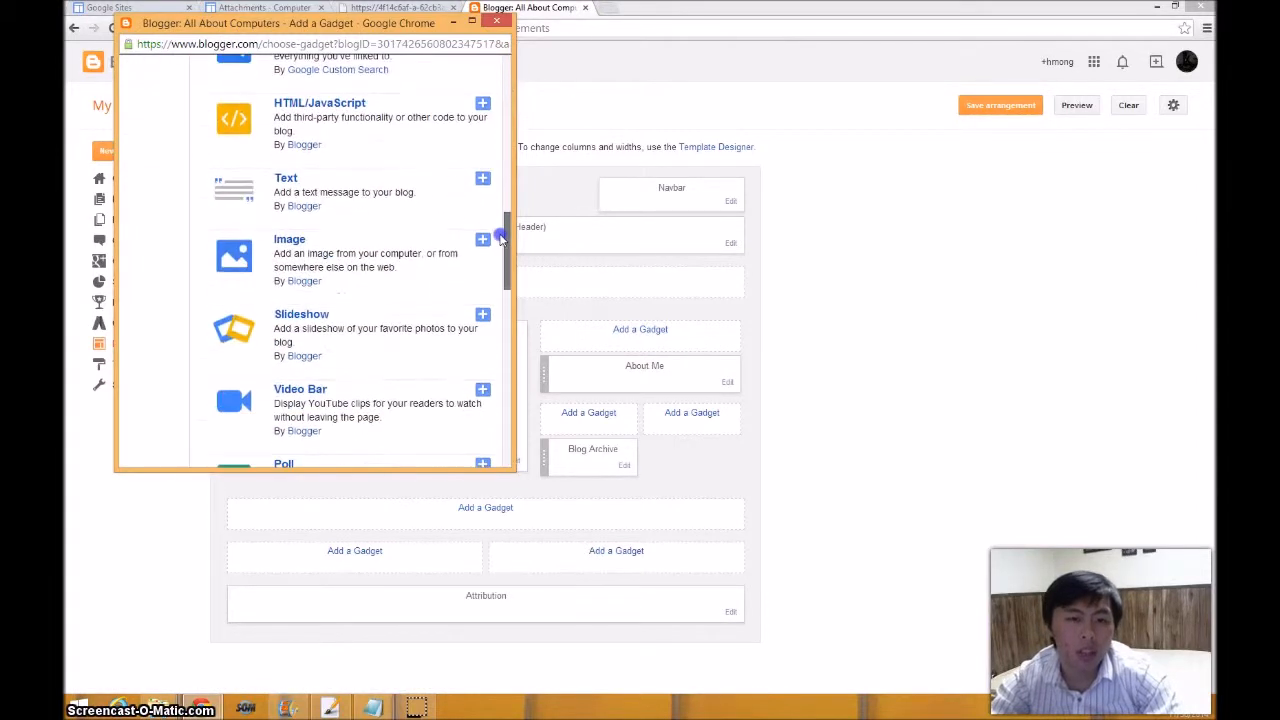
{"action": "left_click", "coordinate": [343, 104]}
Title the gadget Computer Ad, paste the banner embed code as its content without the leading blank line, and save it.
{"action": "left_click", "coordinate": [214, 168]}
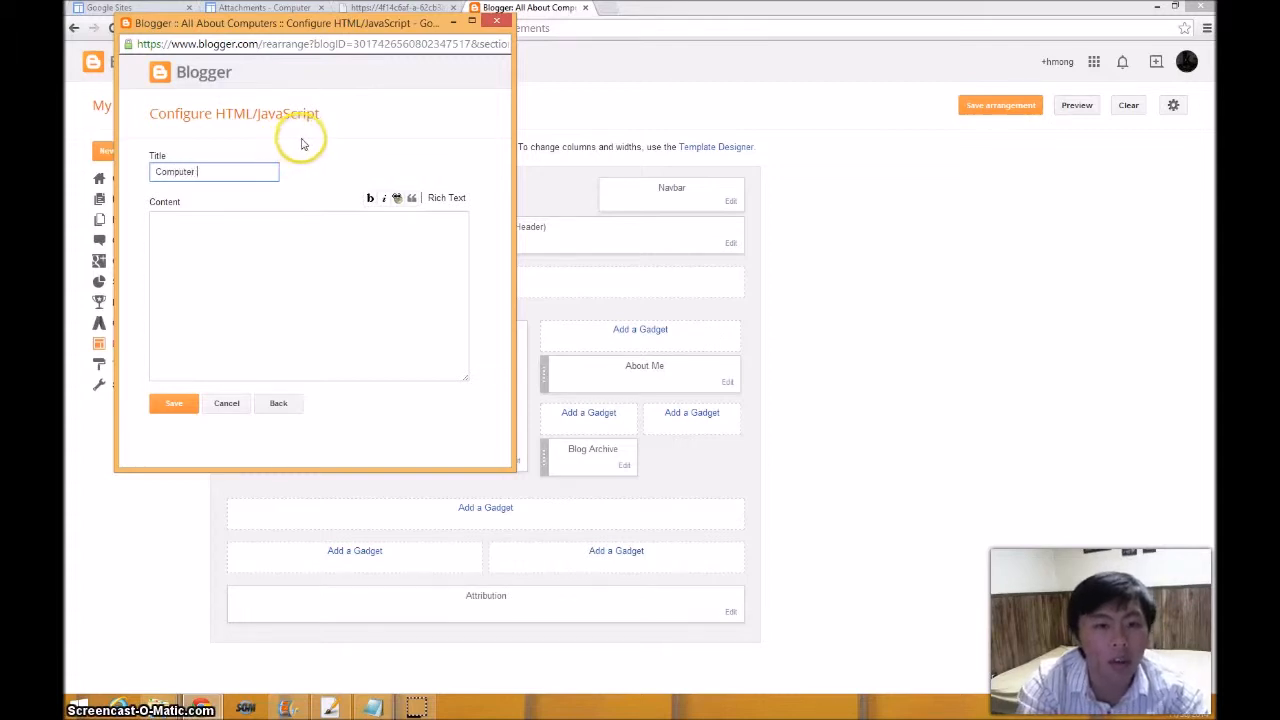
{"action": "type", "text": "Computer Ad"}
{"action": "left_click", "coordinate": [237, 252]}
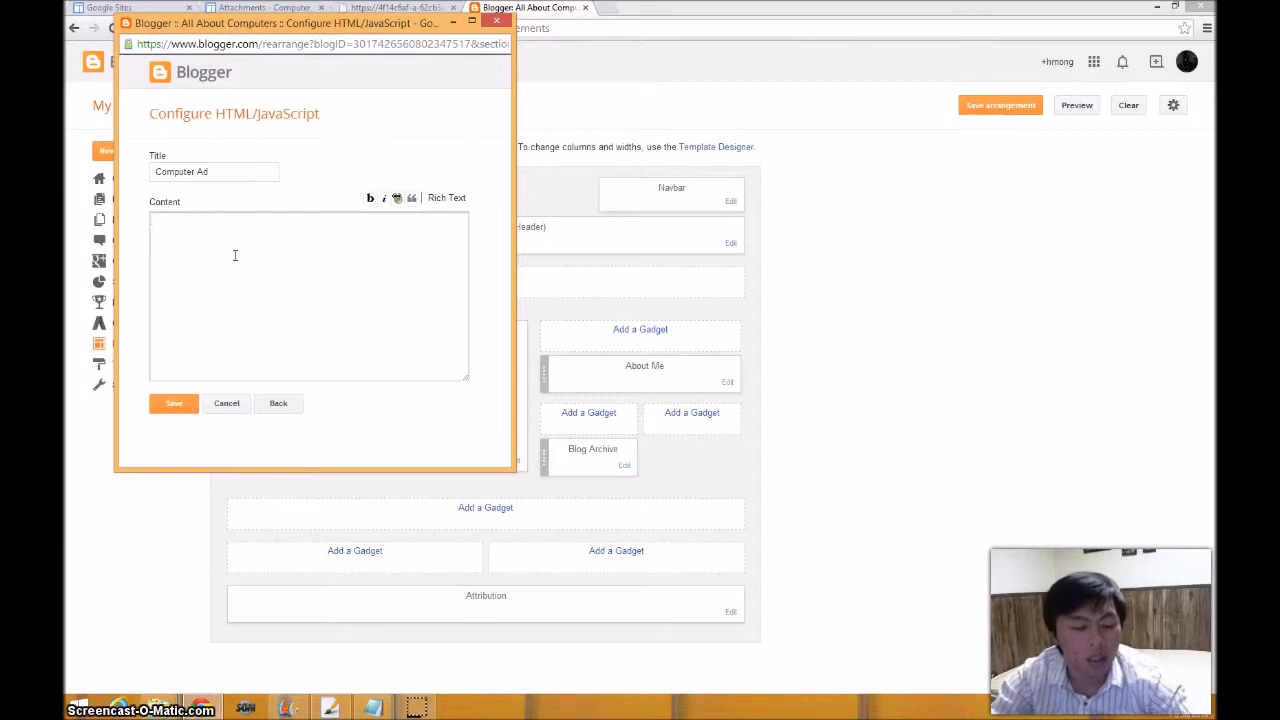
{"action": "key", "text": "ctrl+v"}
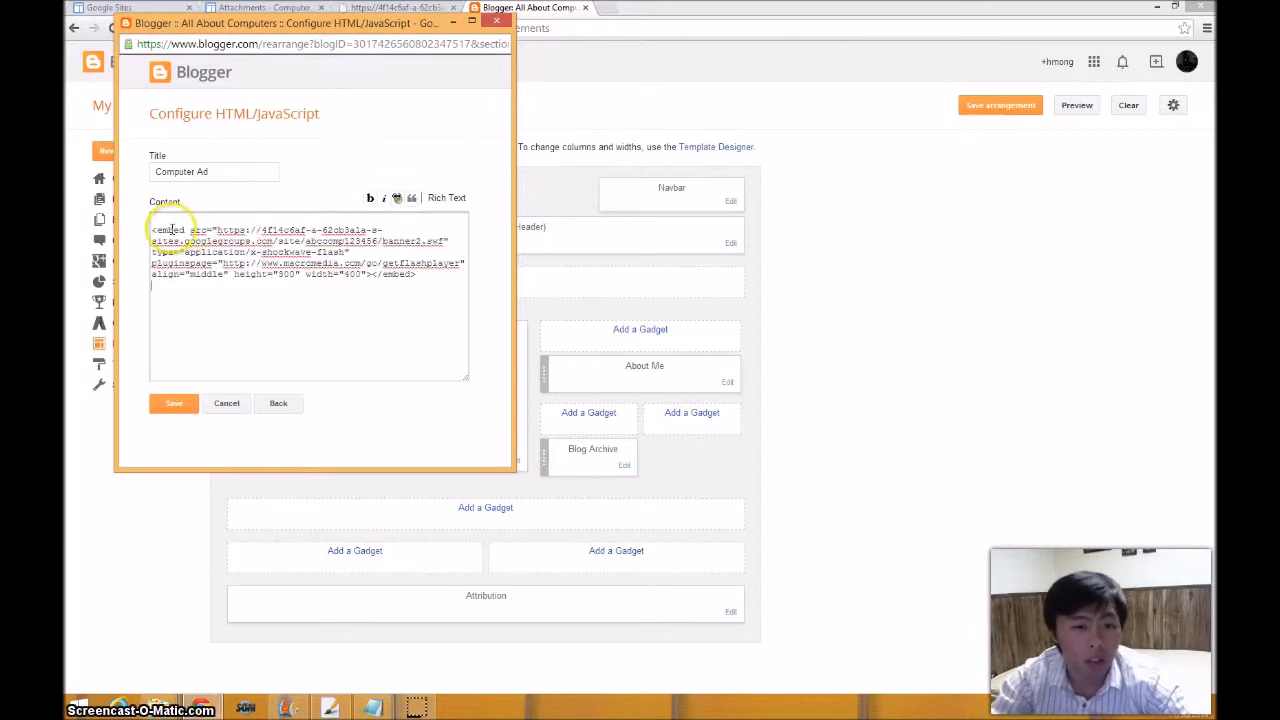
{"action": "left_click", "coordinate": [372, 708]}
{"action": "left_click", "coordinate": [372, 708]}
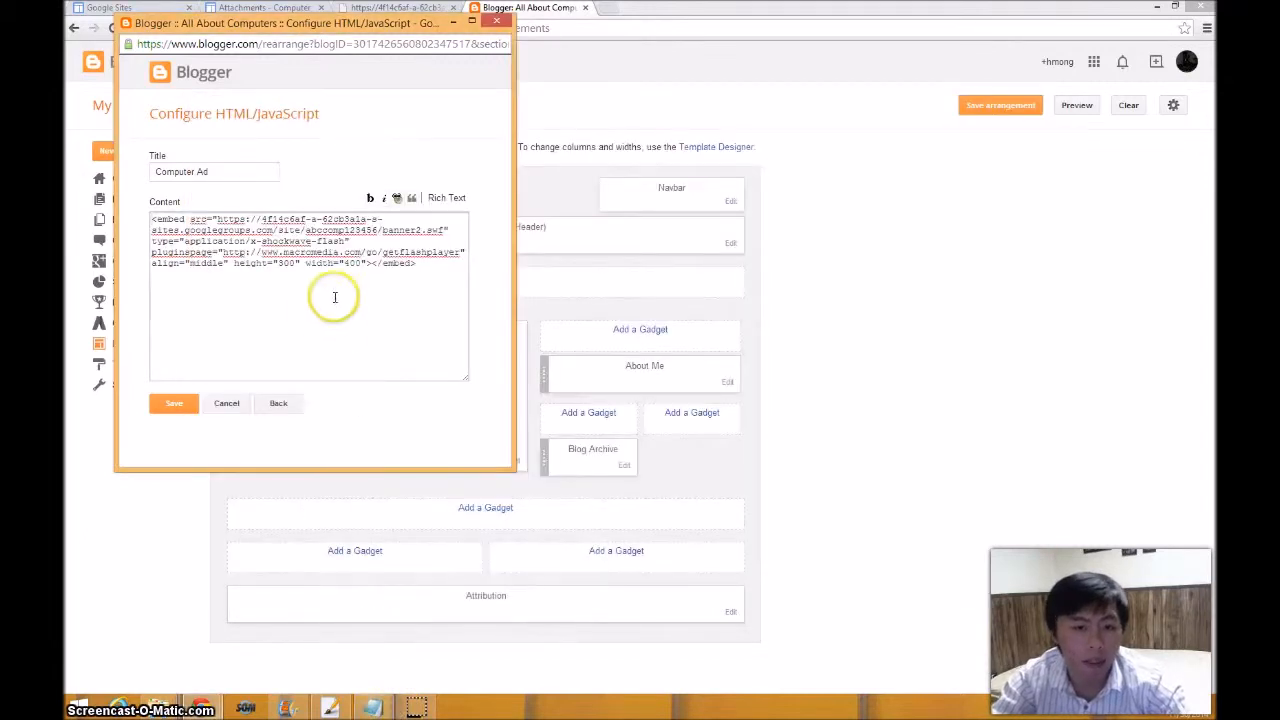
{"action": "left_click", "coordinate": [180, 403]}
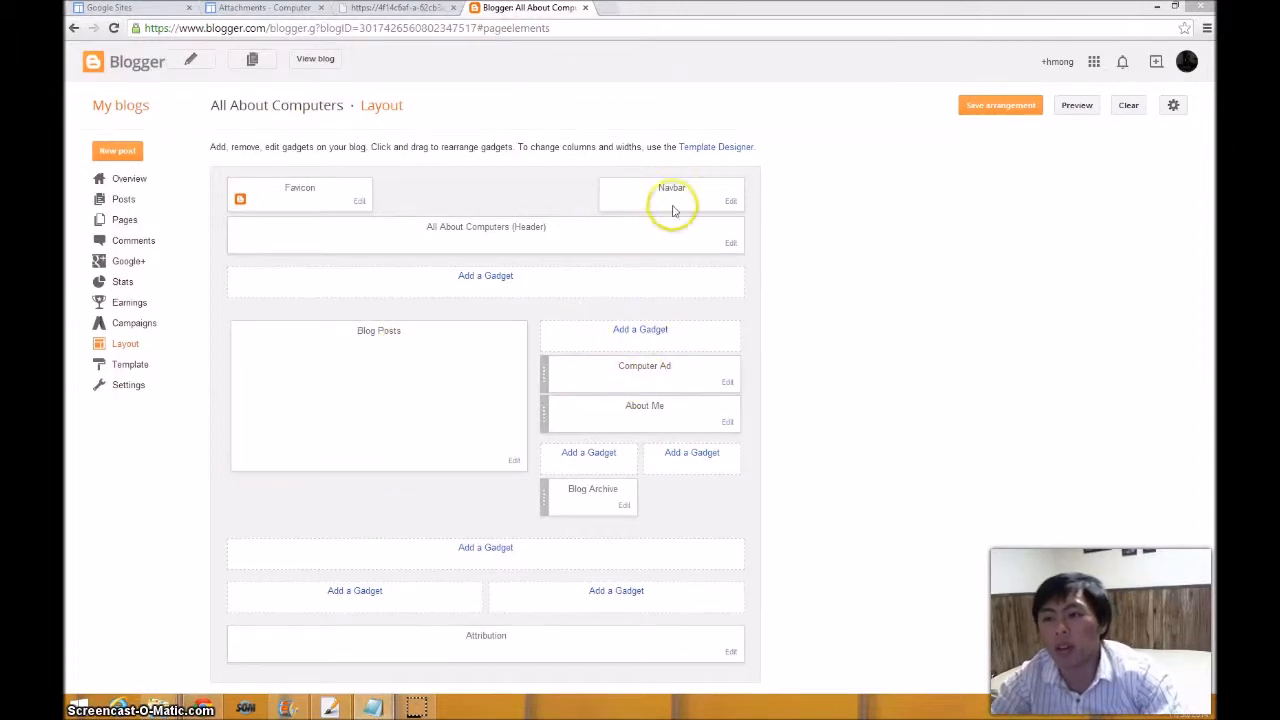
Set the embed width in the Computer Ad gadget to 300 and save it, previewing the blog before and after the change.
{"action": "left_click", "coordinate": [1077, 106]}
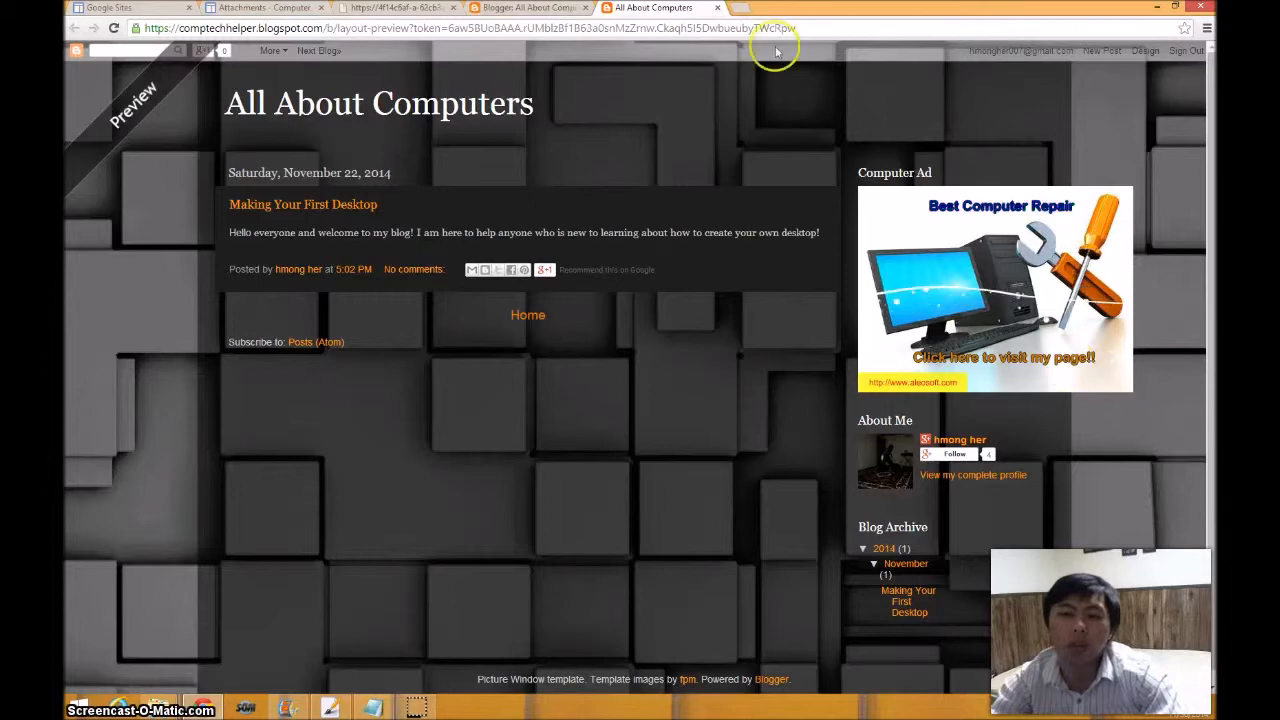
{"action": "left_click", "coordinate": [717, 7]}
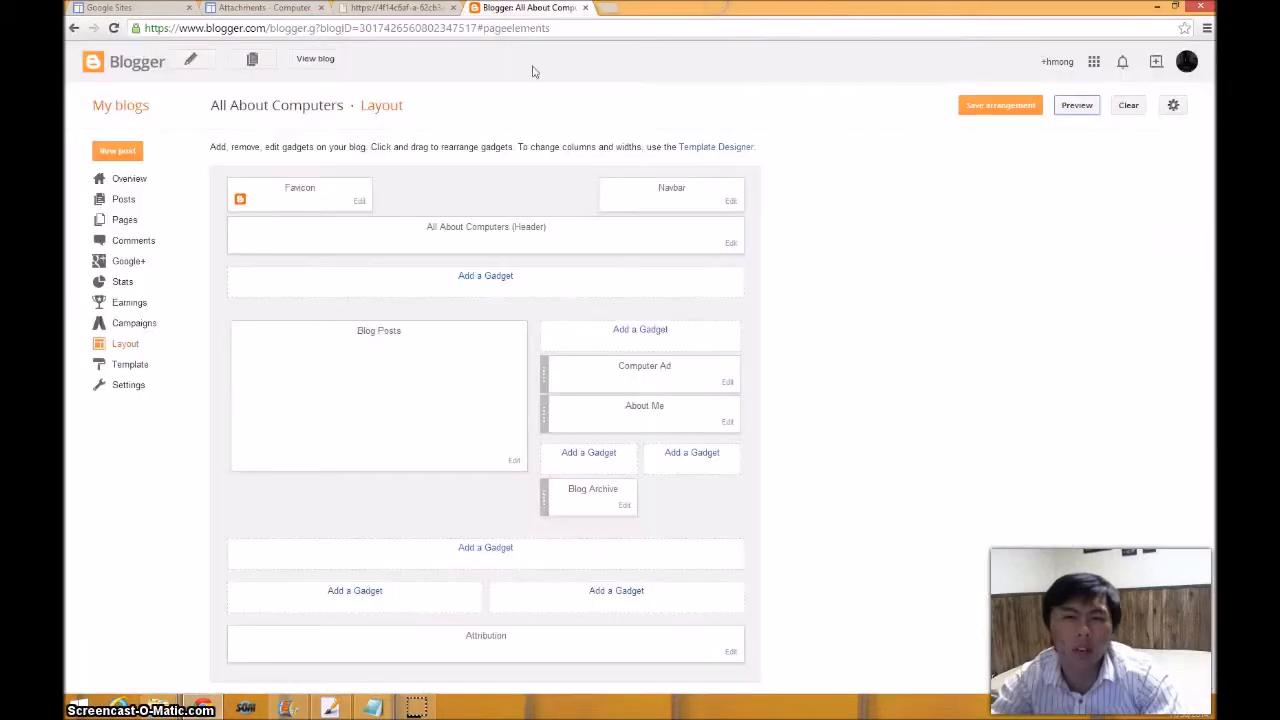
{"action": "left_click", "coordinate": [727, 382]}
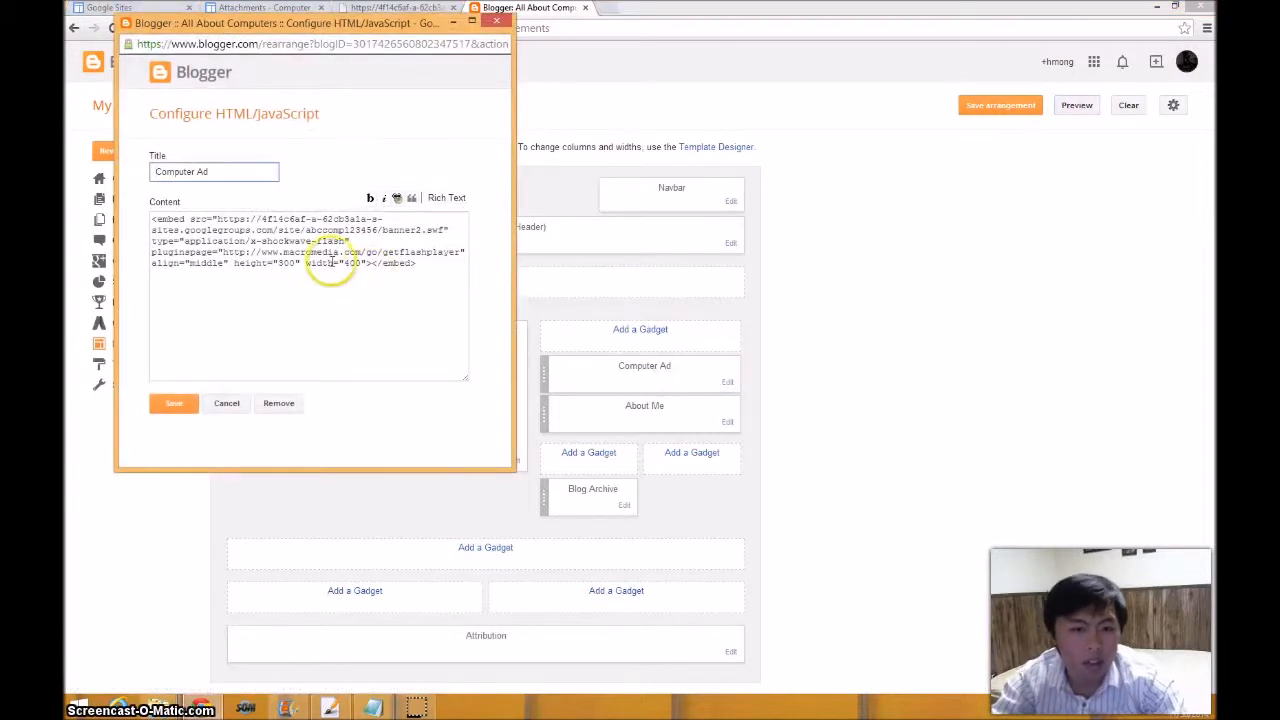
{"action": "double_click", "coordinate": [352, 263]}
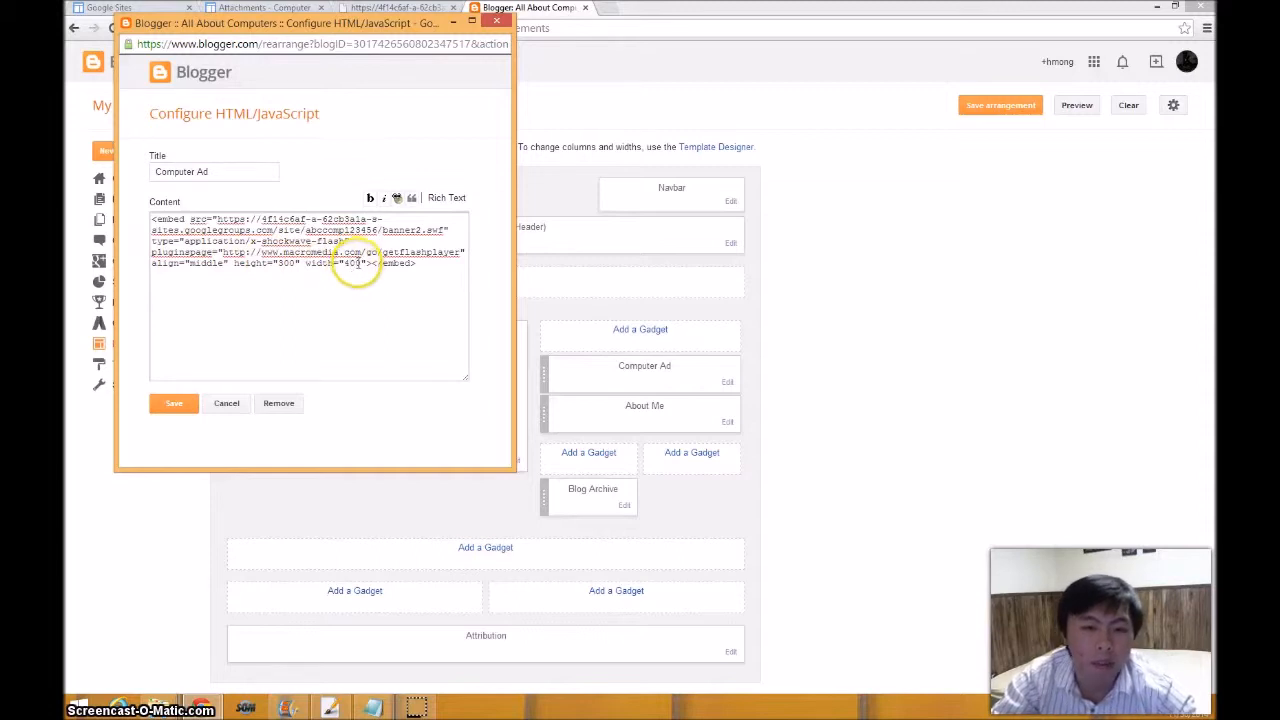
{"action": "type", "text": "600"}
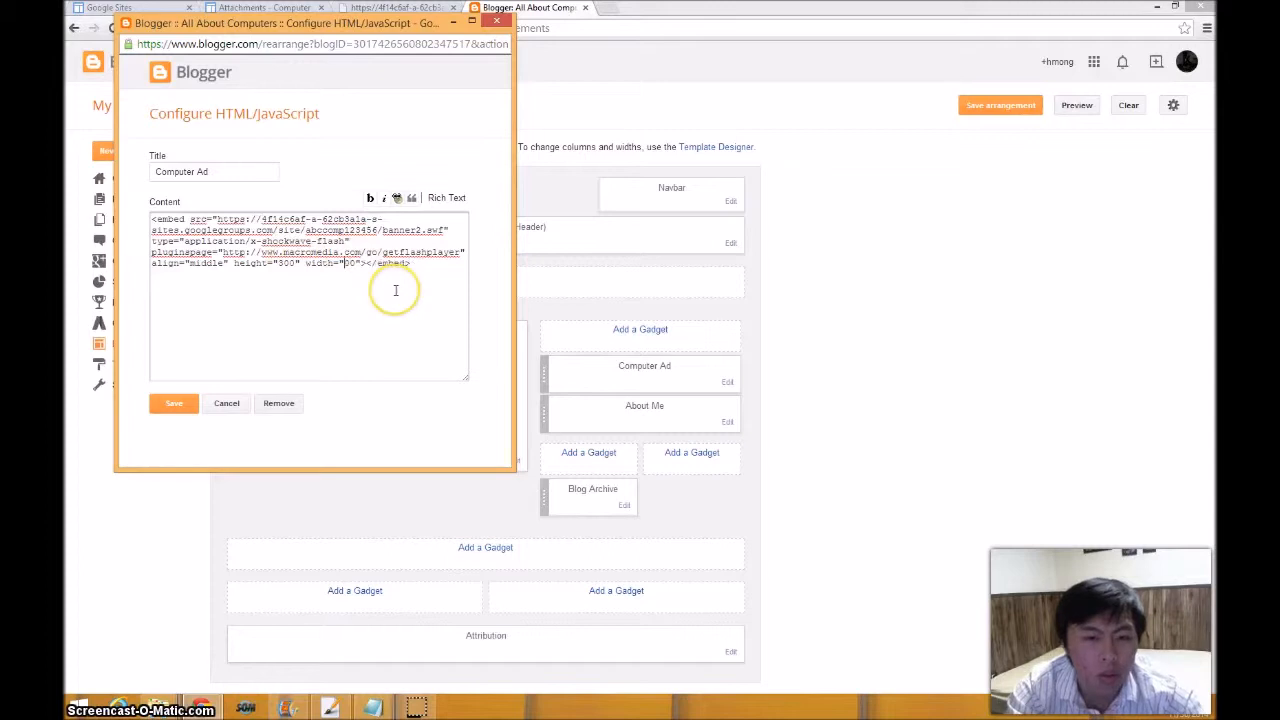
{"action": "type", "text": "3"}
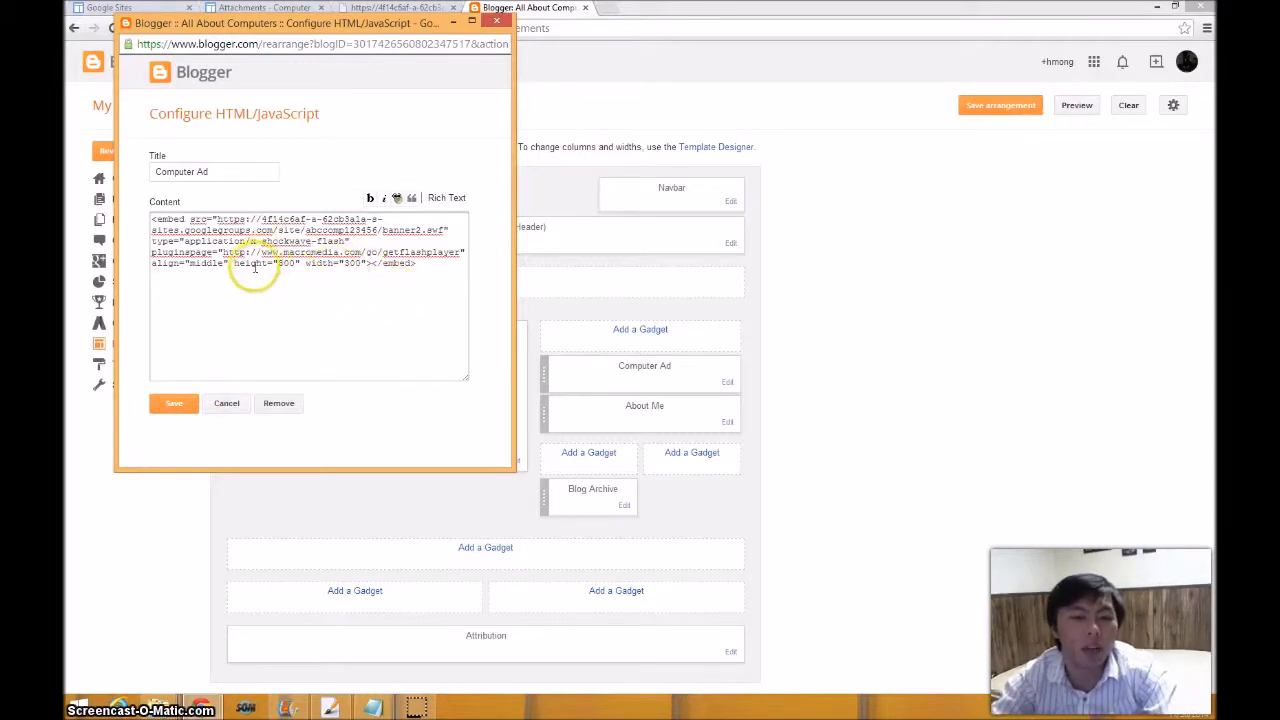
{"action": "left_click", "coordinate": [174, 403]}
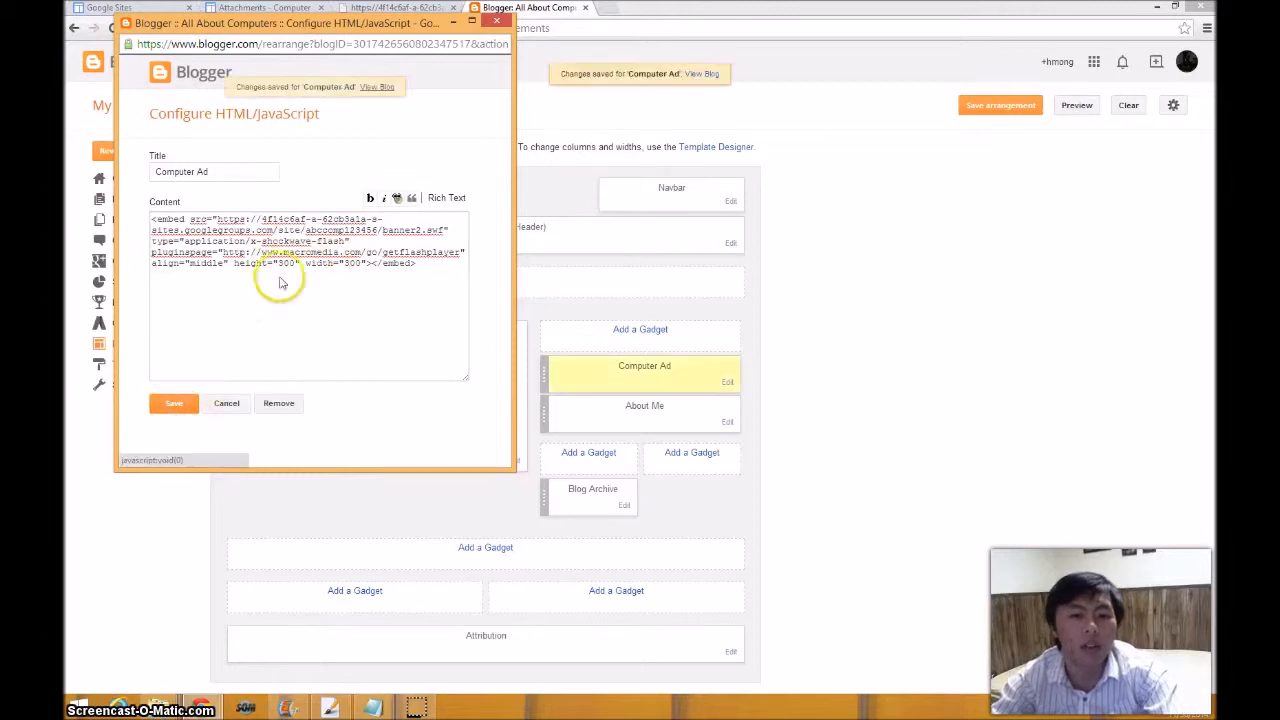
{"action": "left_click", "coordinate": [1080, 106]}
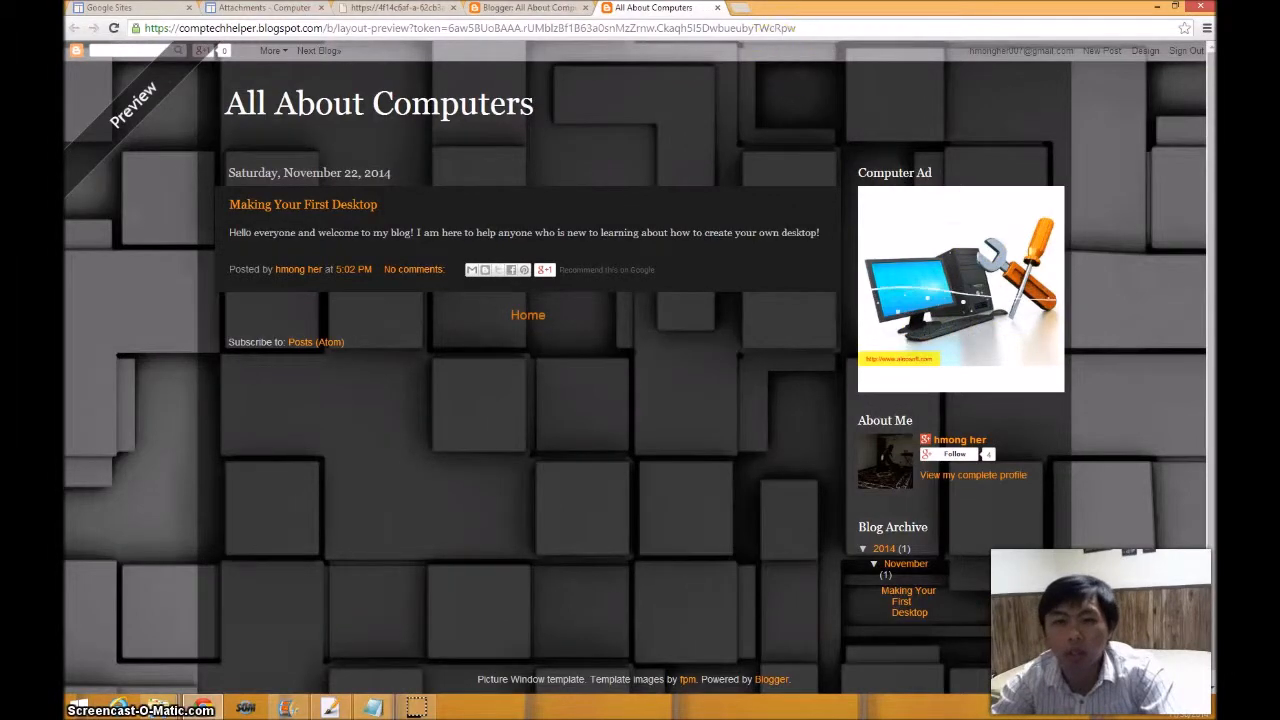
{"action": "left_click", "coordinate": [717, 8]}
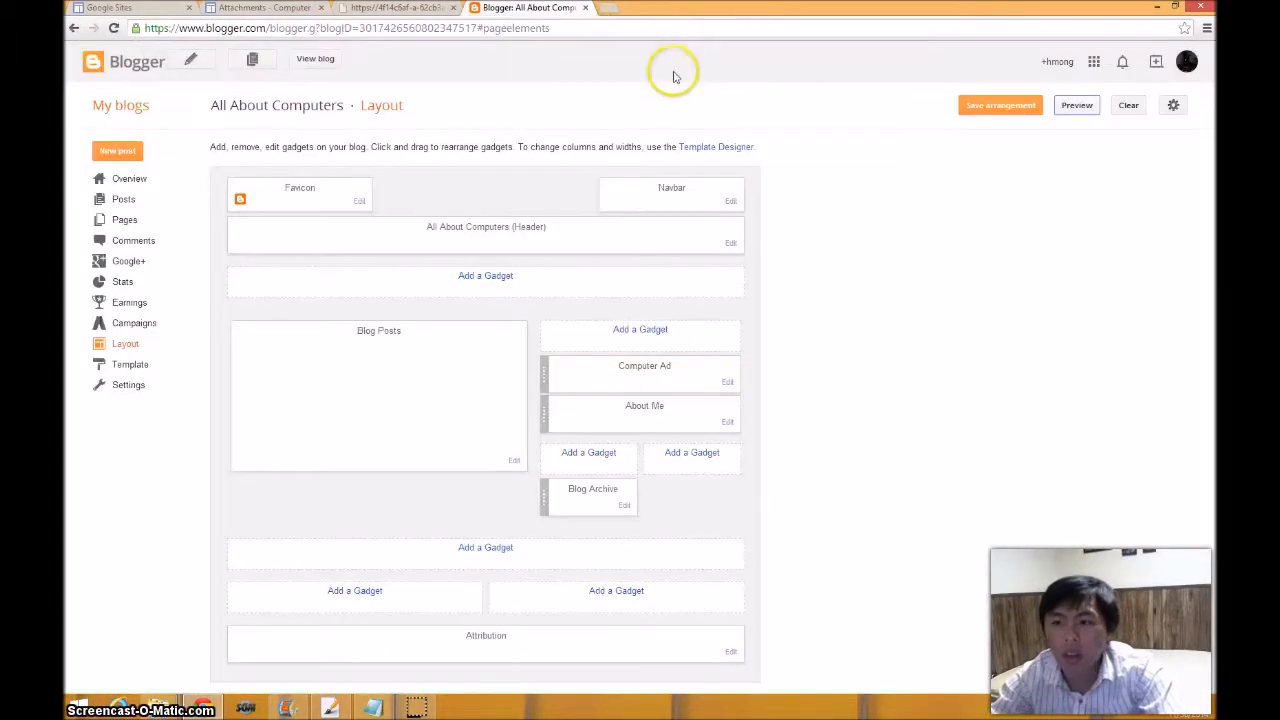
Save the blog's layout arrangement and view the live blog.
{"action": "left_click", "coordinate": [985, 107]}
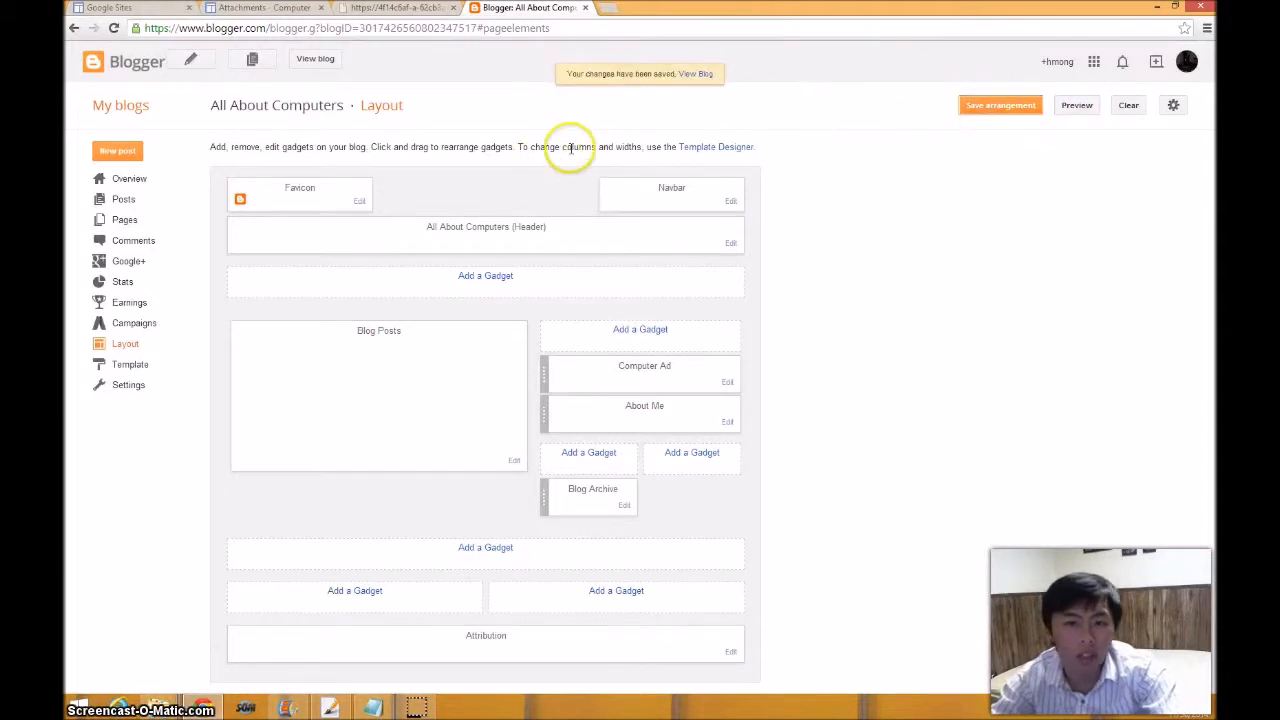
{"action": "left_click", "coordinate": [325, 62]}
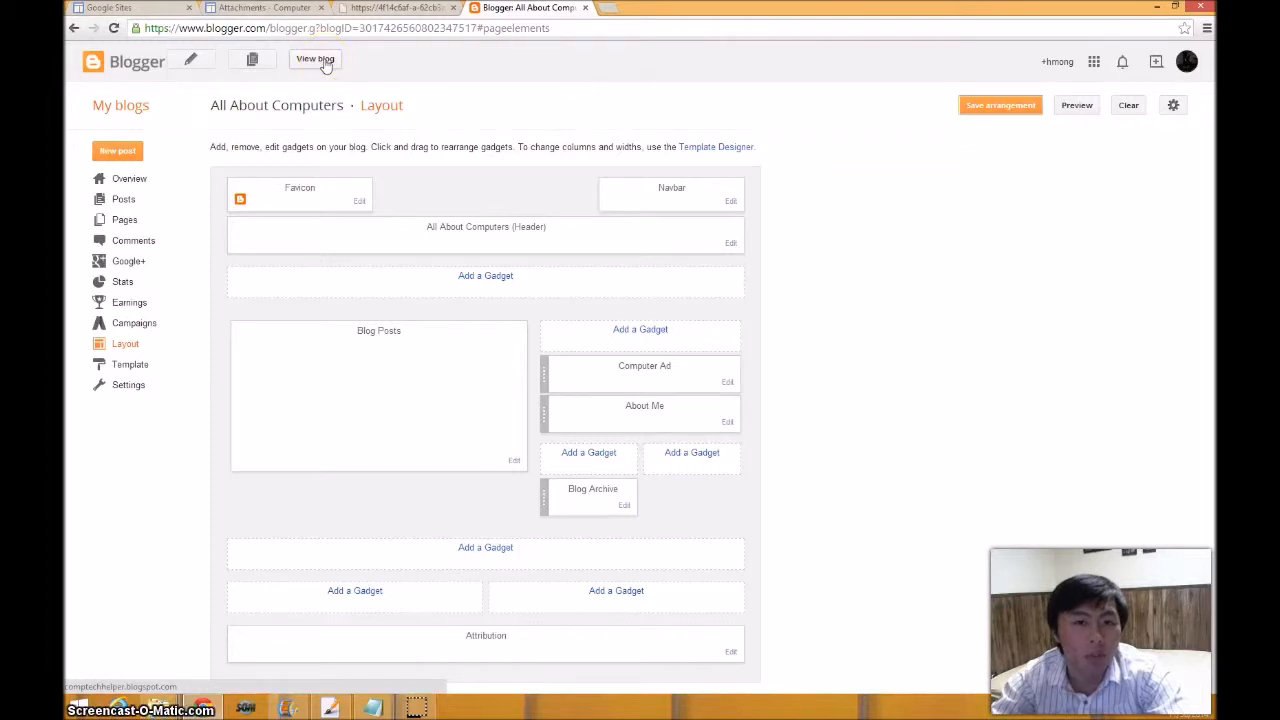
{"action": "left_click", "coordinate": [325, 64]}
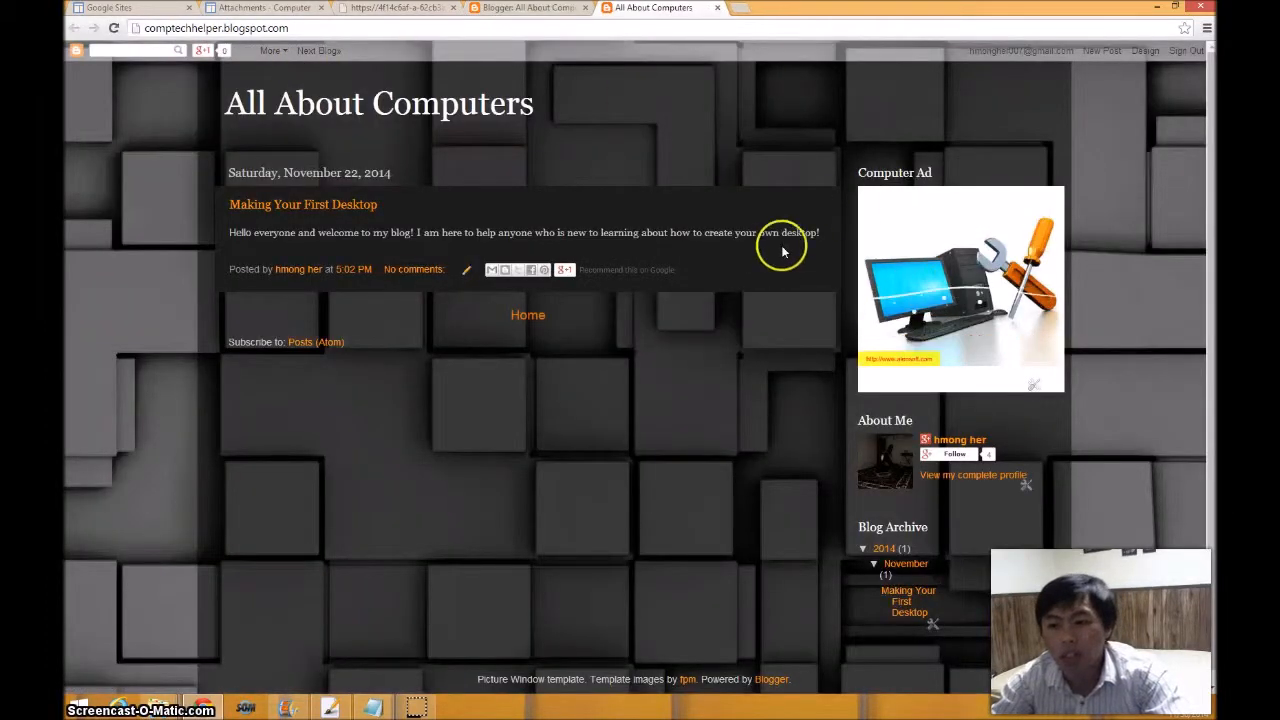
Check the Computer Ad gadget on the live blog and try the banner's link.
{"action": "left_click_drag", "start_coordinate": [937, 172], "coordinate": [866, 173]}
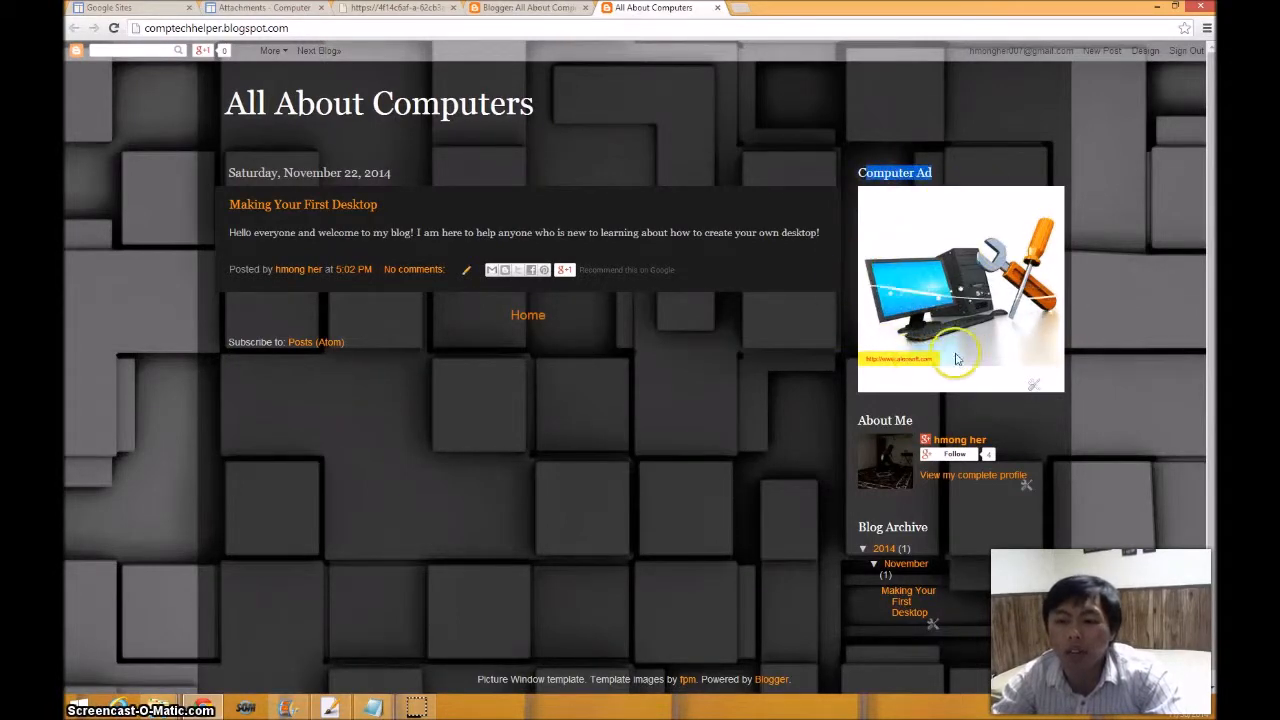
{"action": "left_click", "coordinate": [1057, 166]}
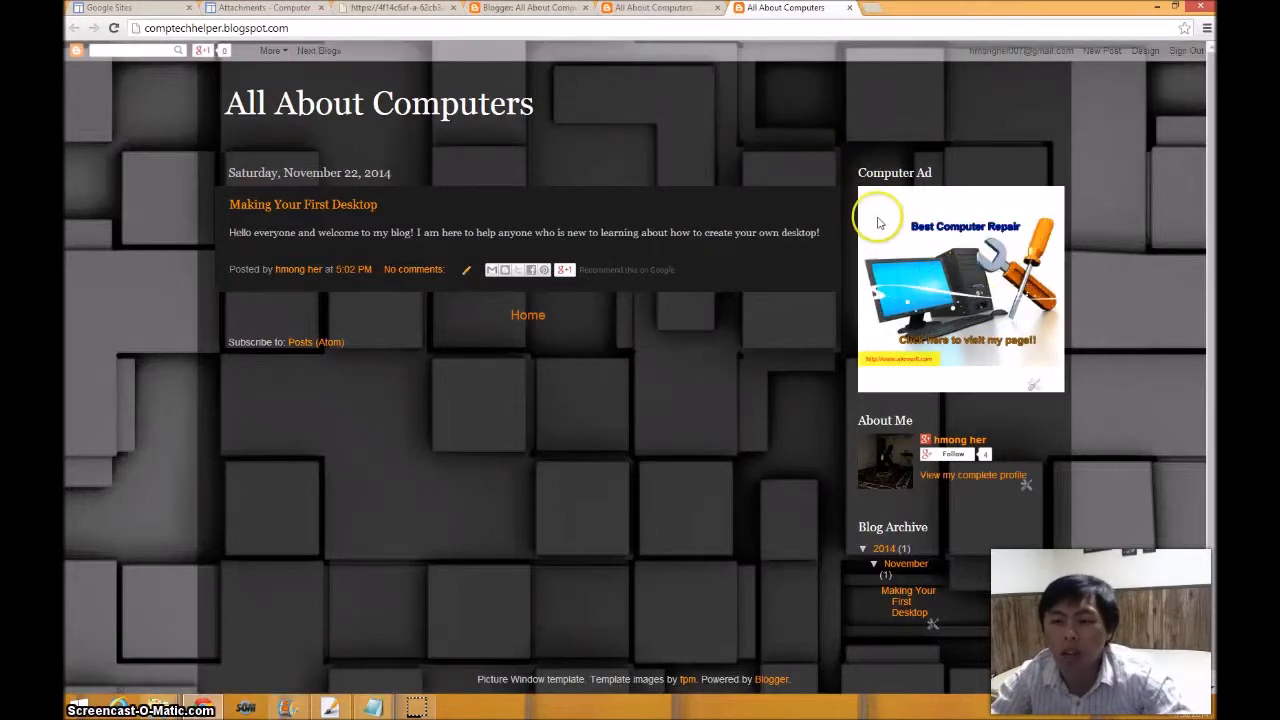
{"action": "left_click", "coordinate": [940, 355]}
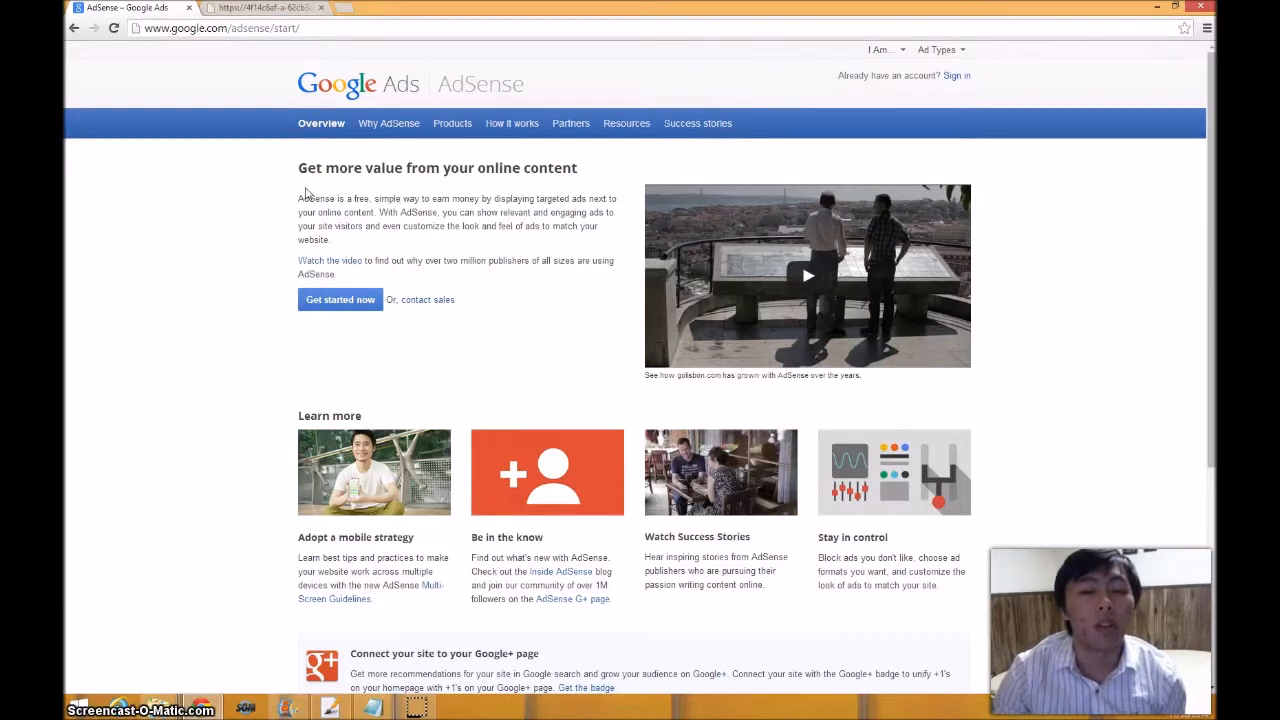
{"action": "left_click", "coordinate": [305, 194]}
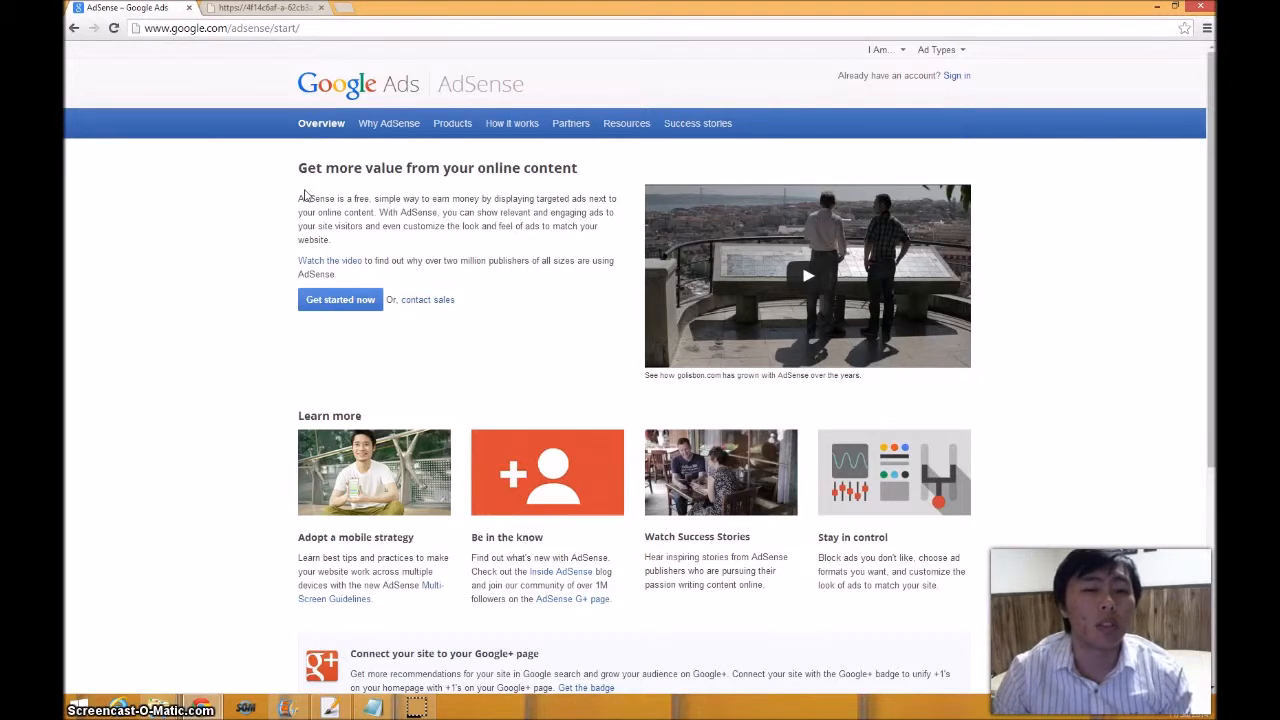
{"action": "left_click", "coordinate": [308, 190]}
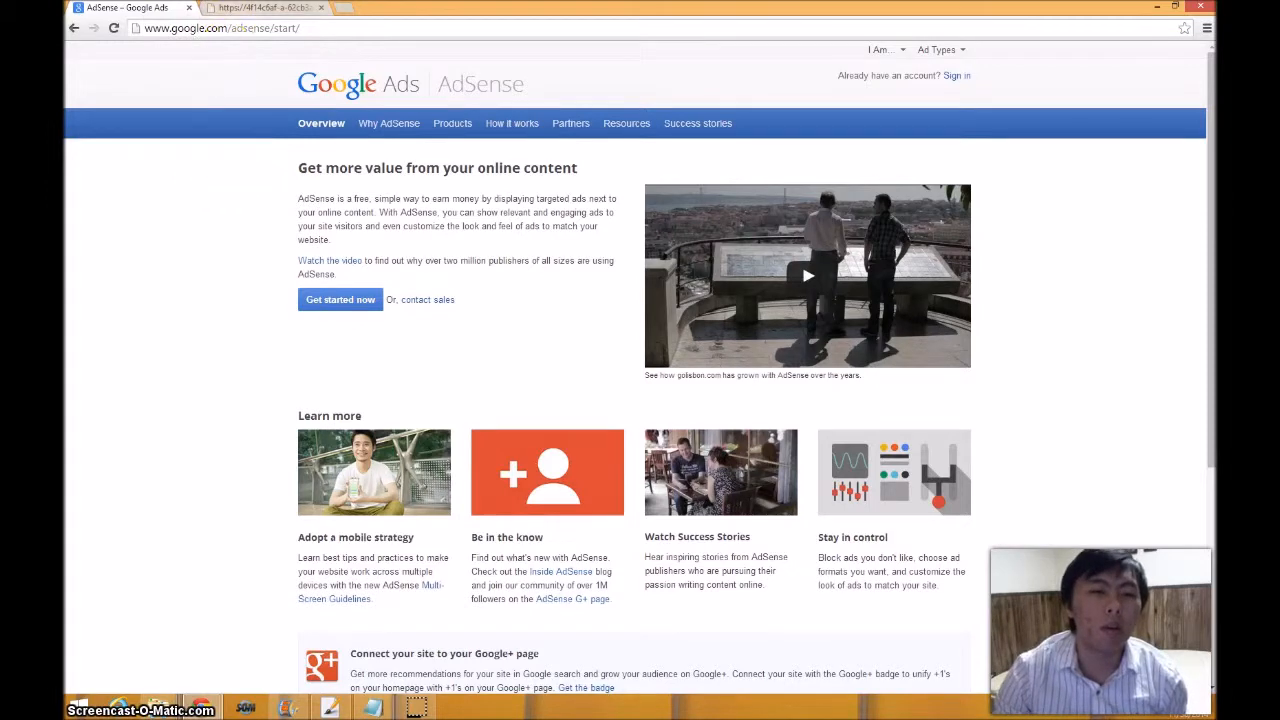
Return to the published banner2.swf page and view the full-size computer repair banner animation.
{"action": "left_click", "coordinate": [232, 8]}
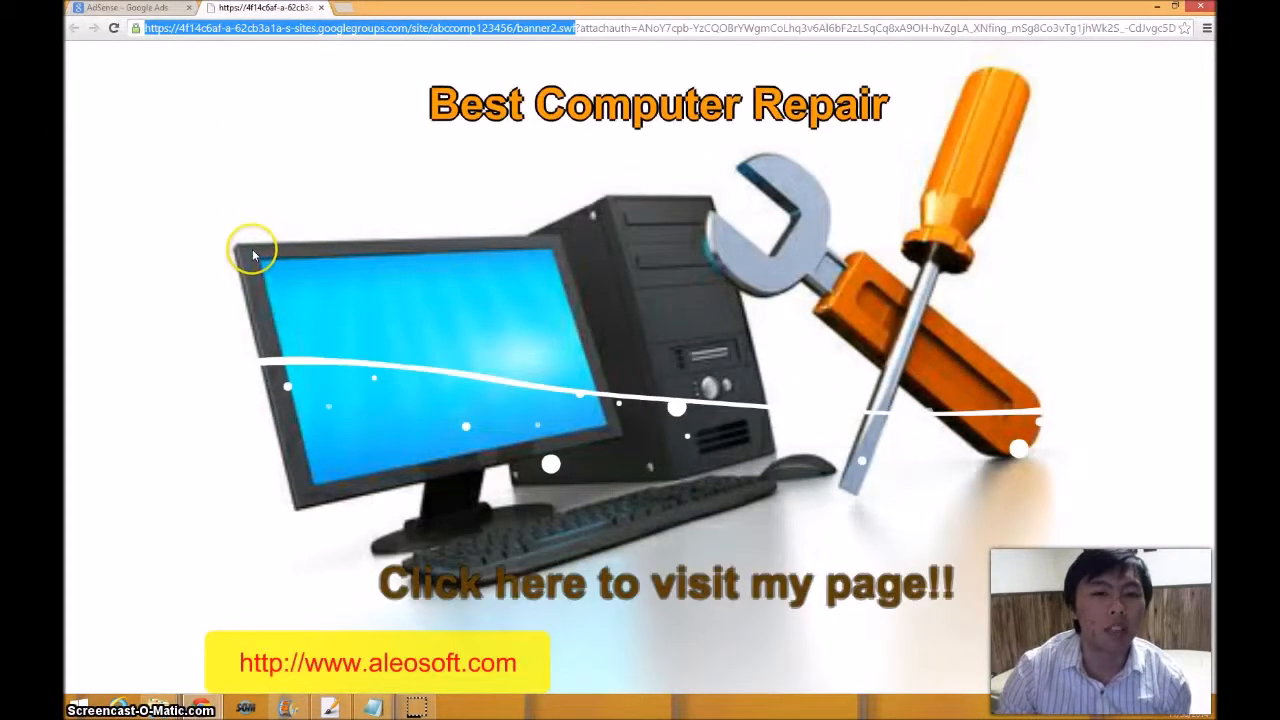
{"action": "left_click", "coordinate": [390, 139]}
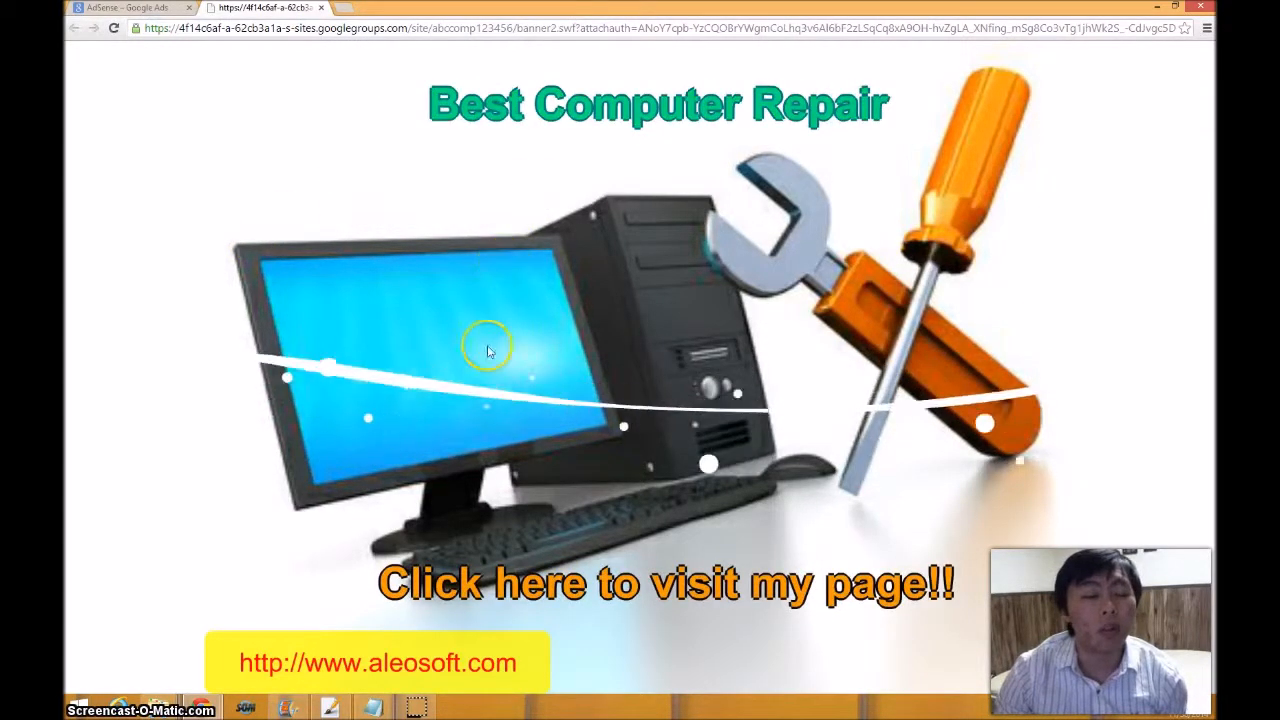
{"action": "left_click", "coordinate": [450, 273]}
{"action": "left_click", "coordinate": [441, 279]}
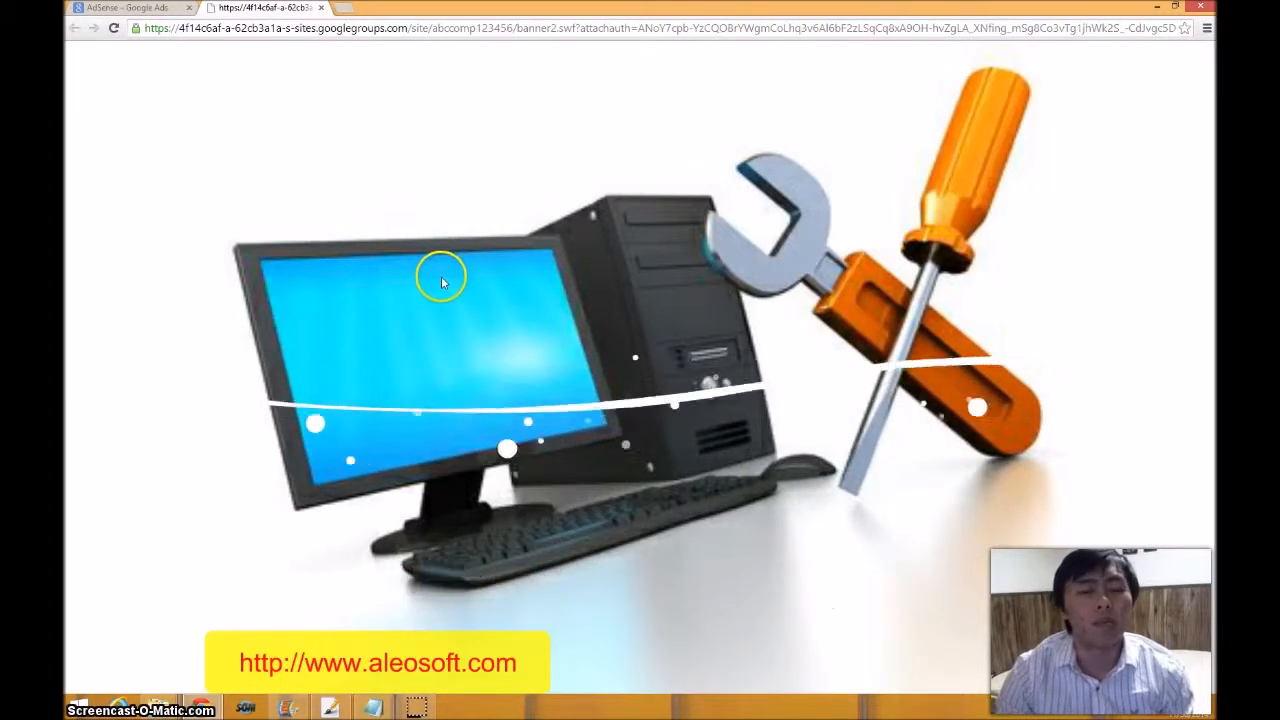